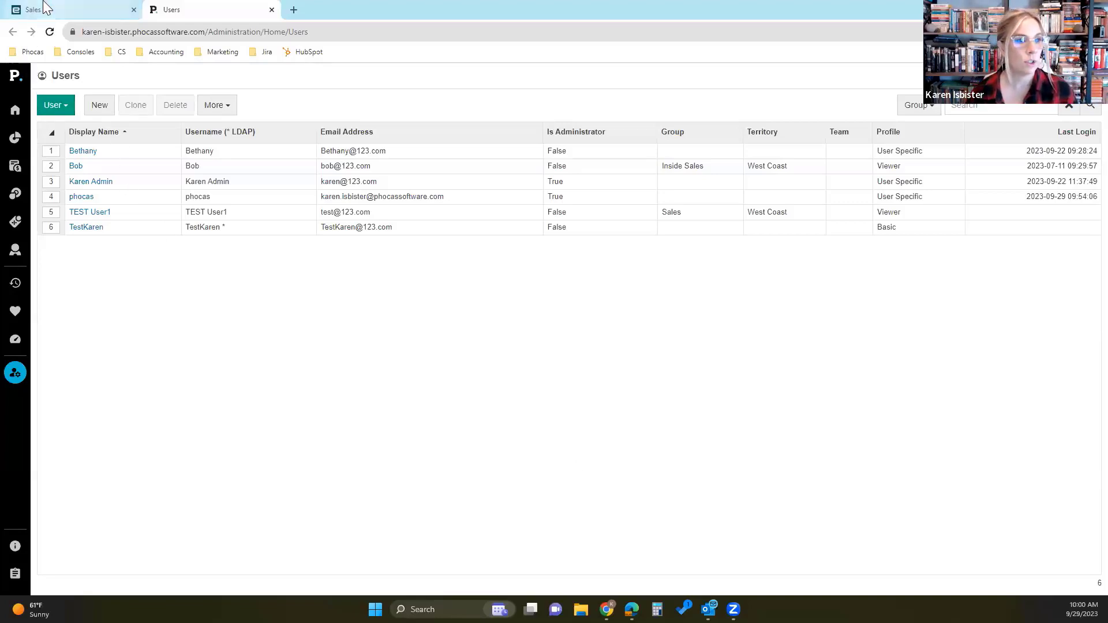
- Open the Purchasing, Sales & Stock (Streams) database and show the Customer dimension in Total mode
click(17, 111)
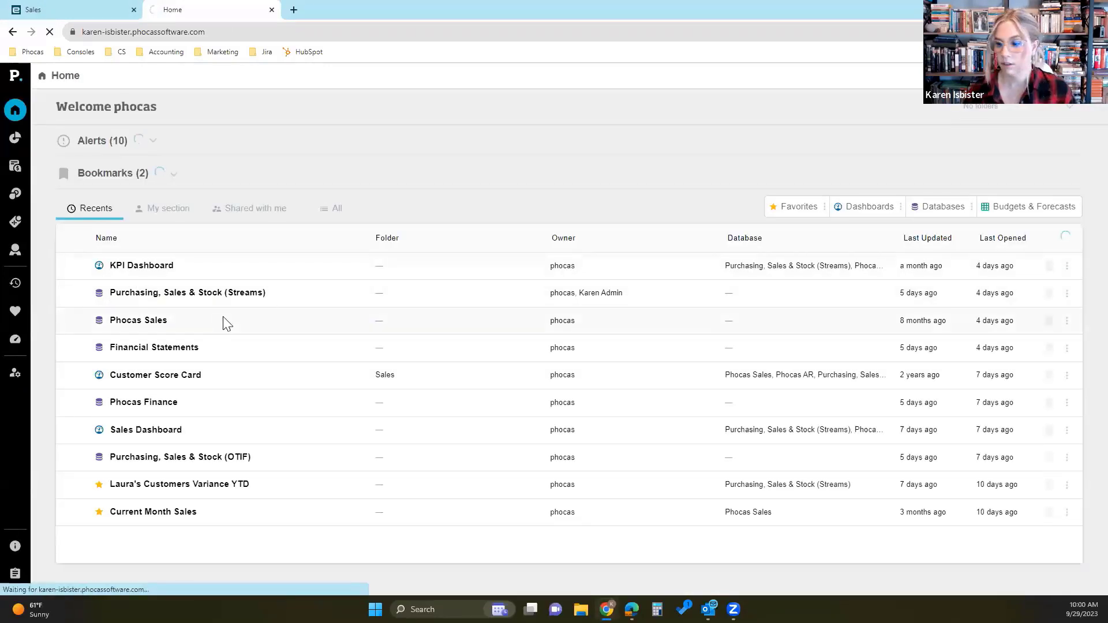
click(267, 301)
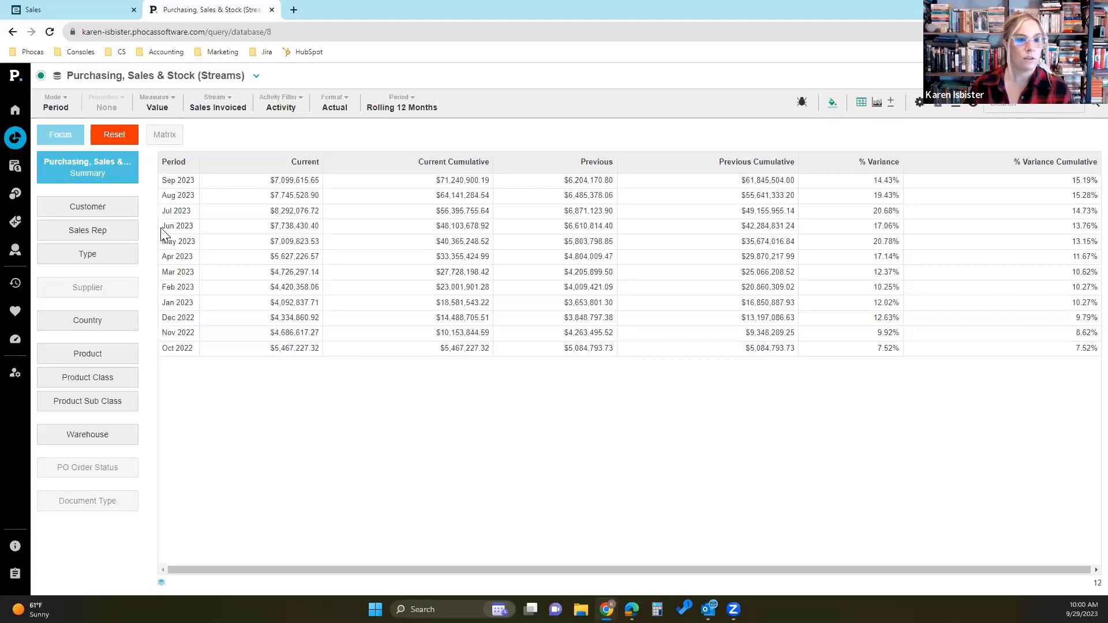
click(111, 211)
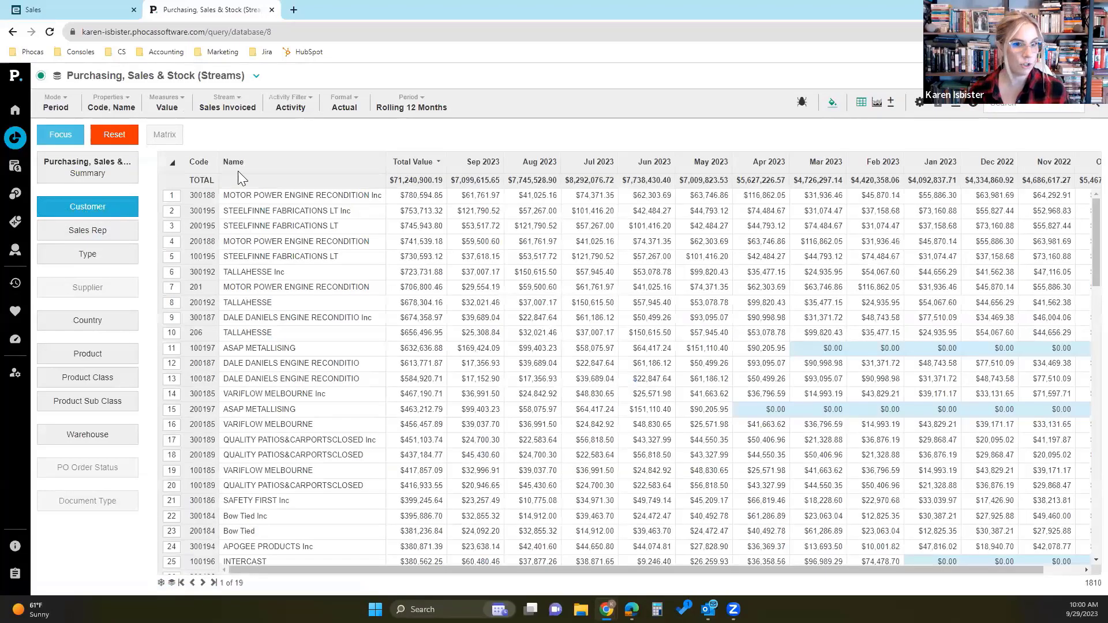
click(55, 104)
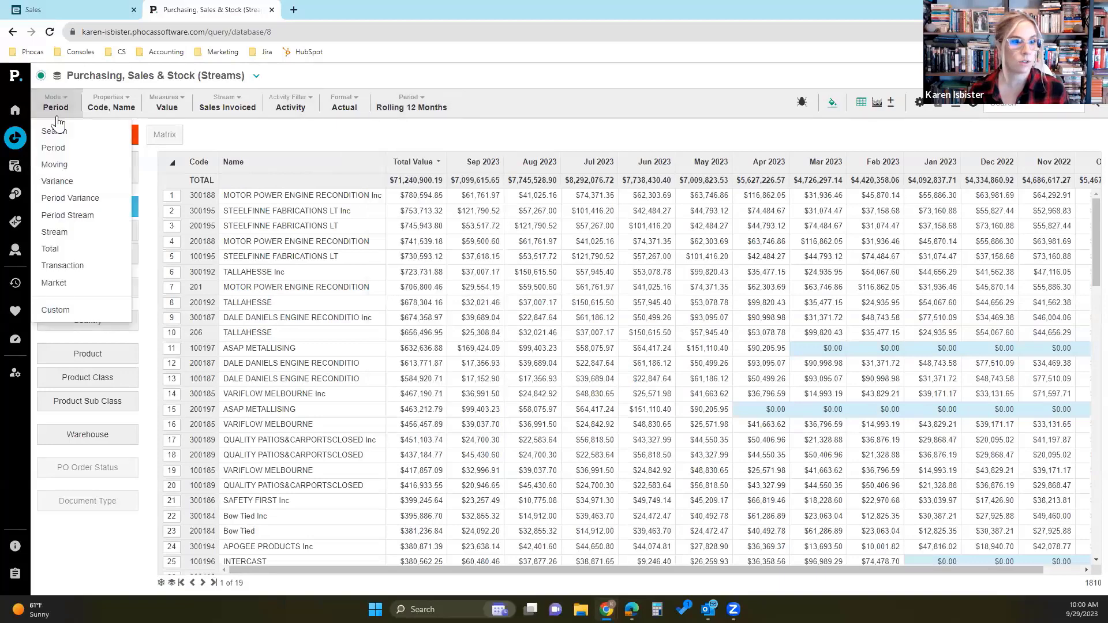
click(49, 243)
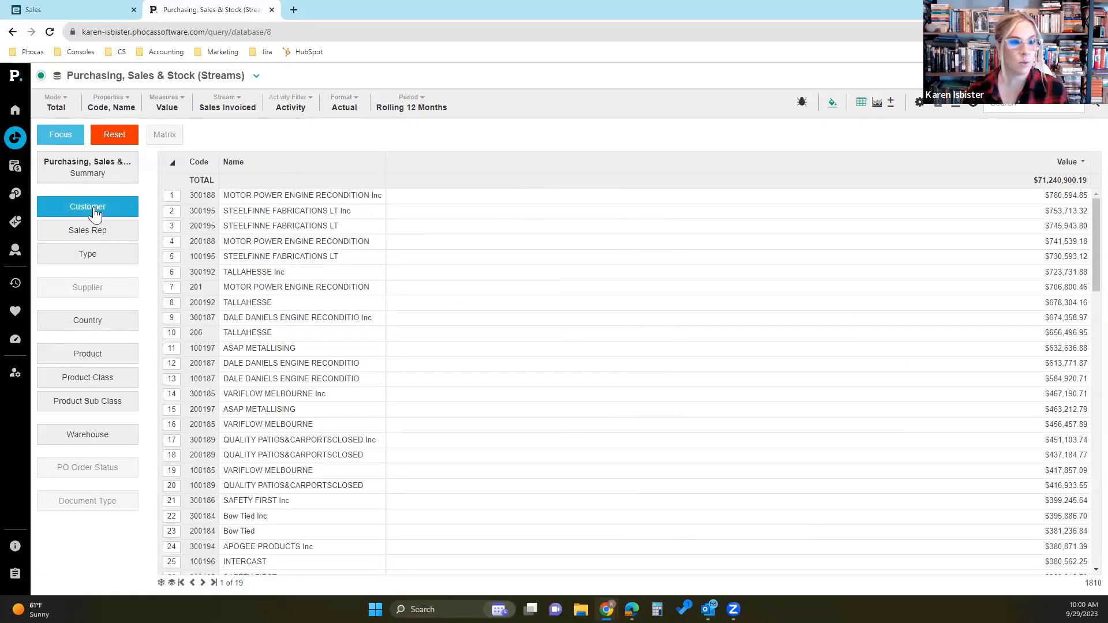
click(131, 112)
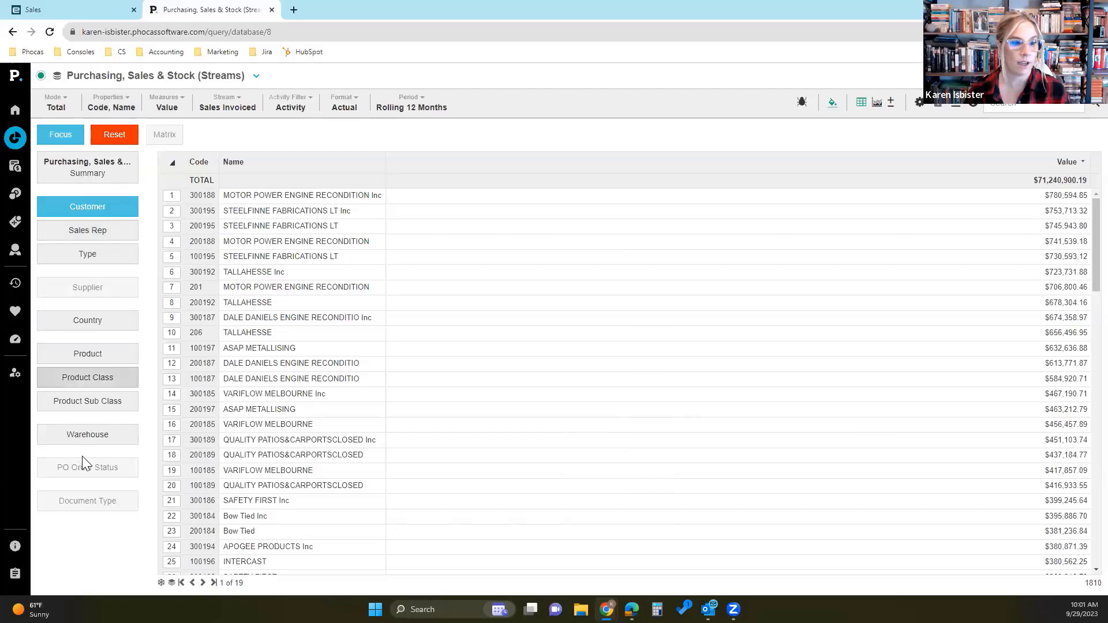
click(117, 105)
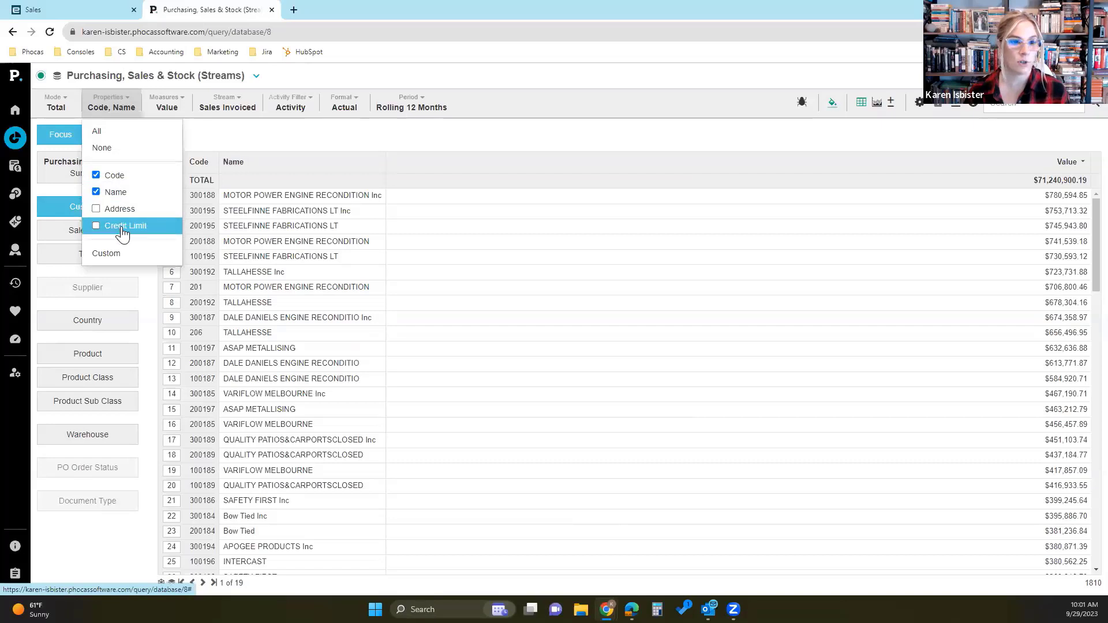
click(231, 138)
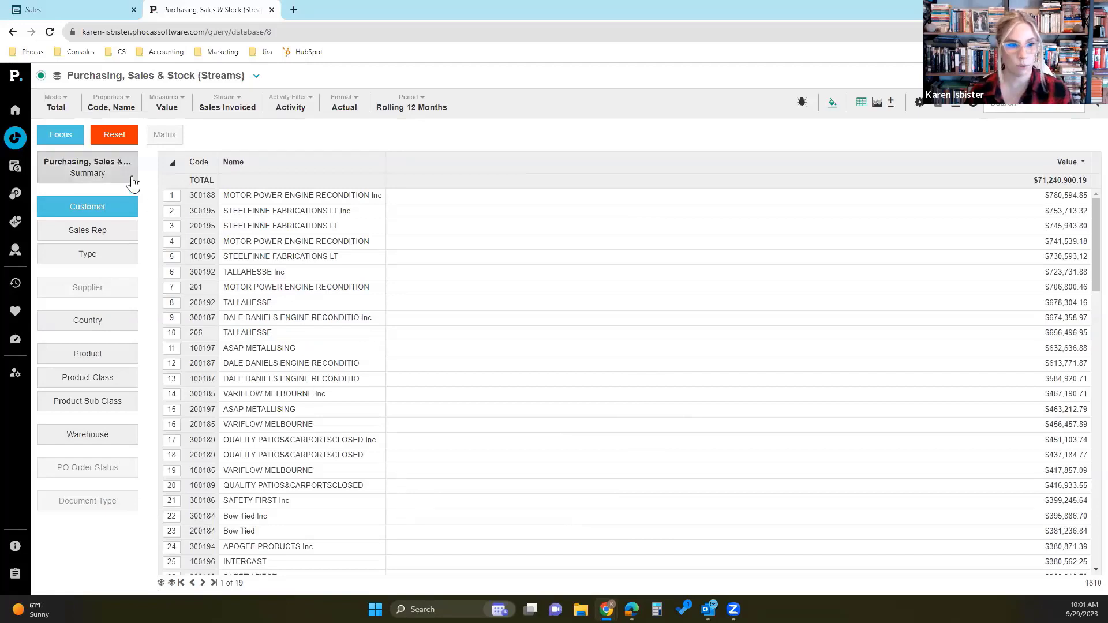
- Show only the Address property for the customers, removing Code and Name
click(129, 112)
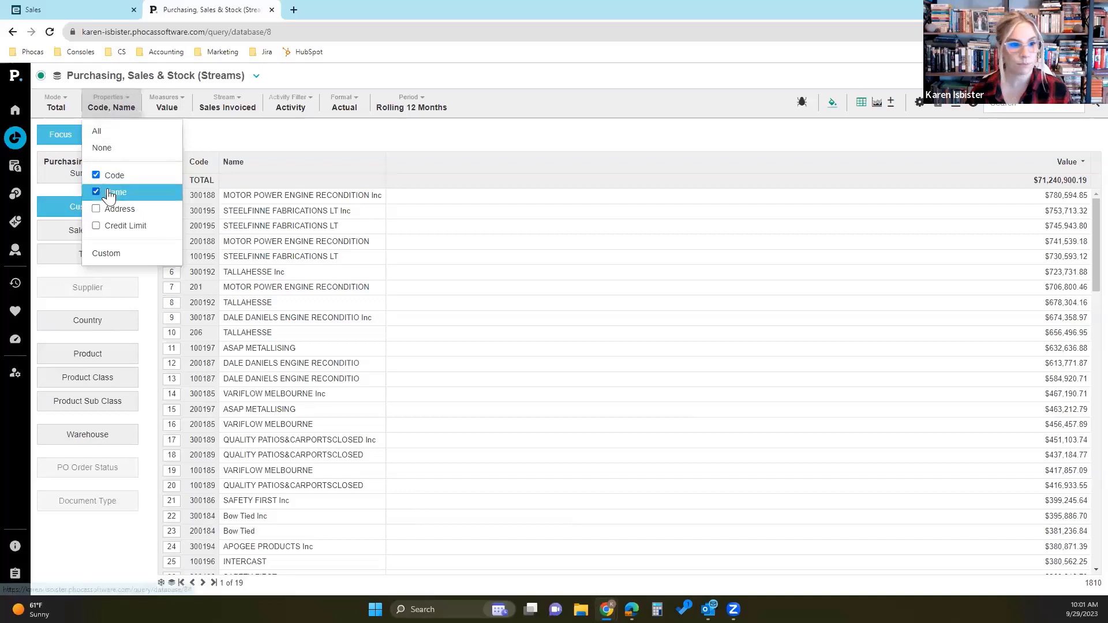
click(113, 209)
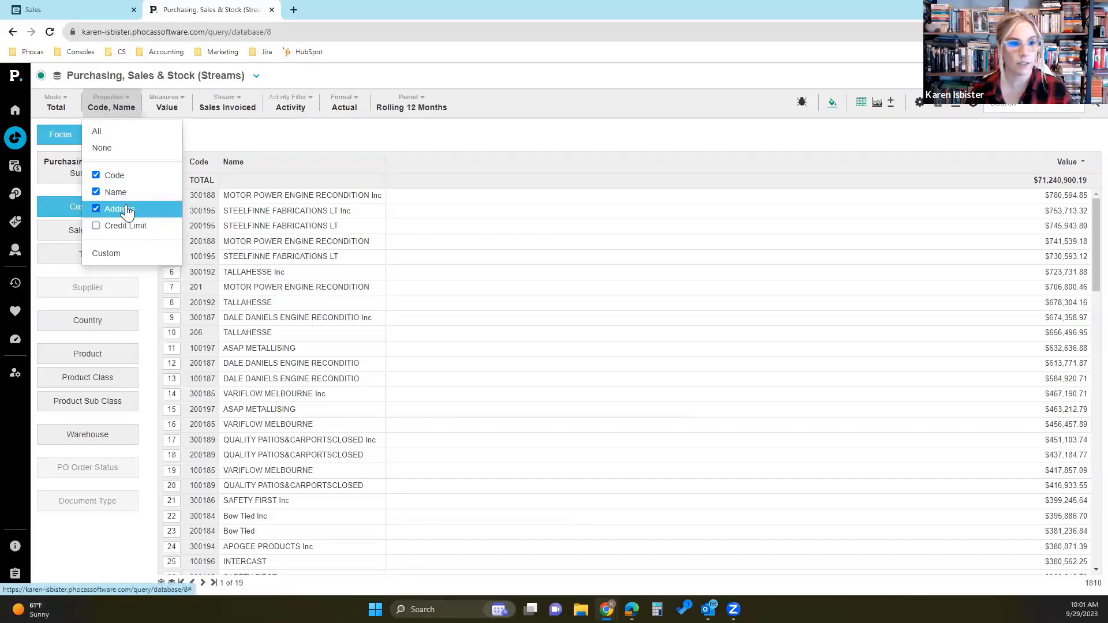
click(112, 192)
click(111, 176)
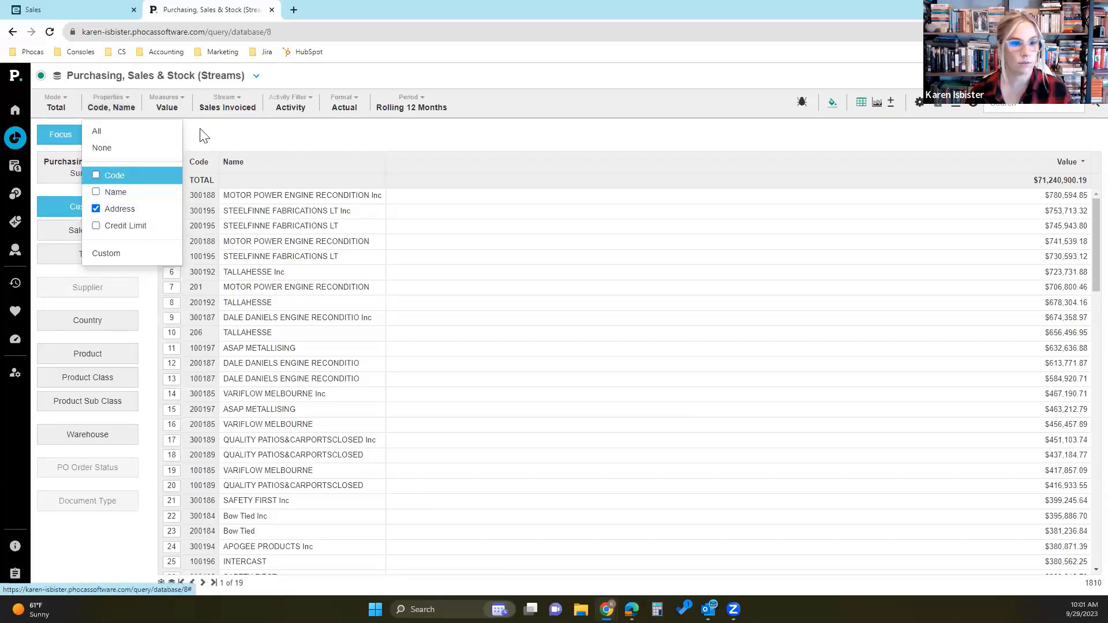
click(210, 137)
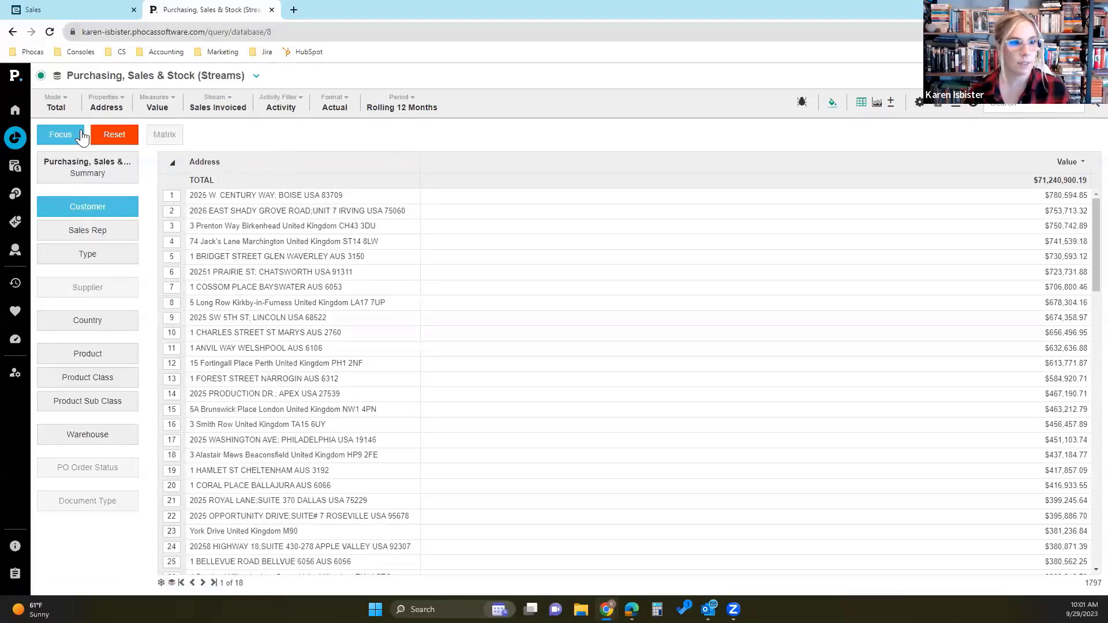
- Switch to the Sales database in the other browser page and set its Ship To grid to Total mode
click(78, 9)
click(115, 104)
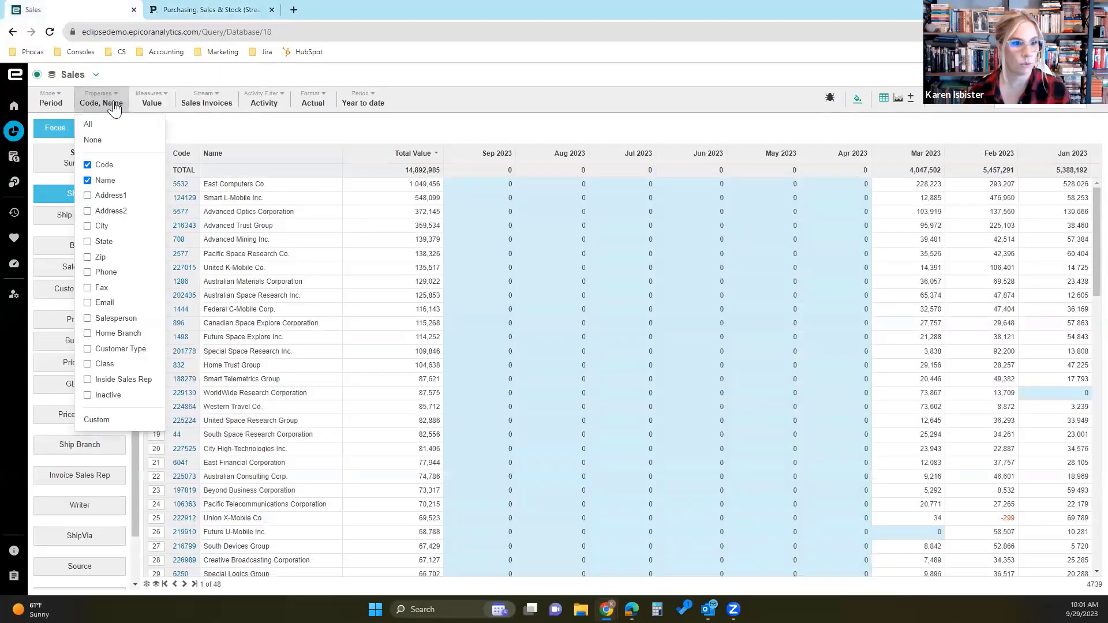
click(115, 104)
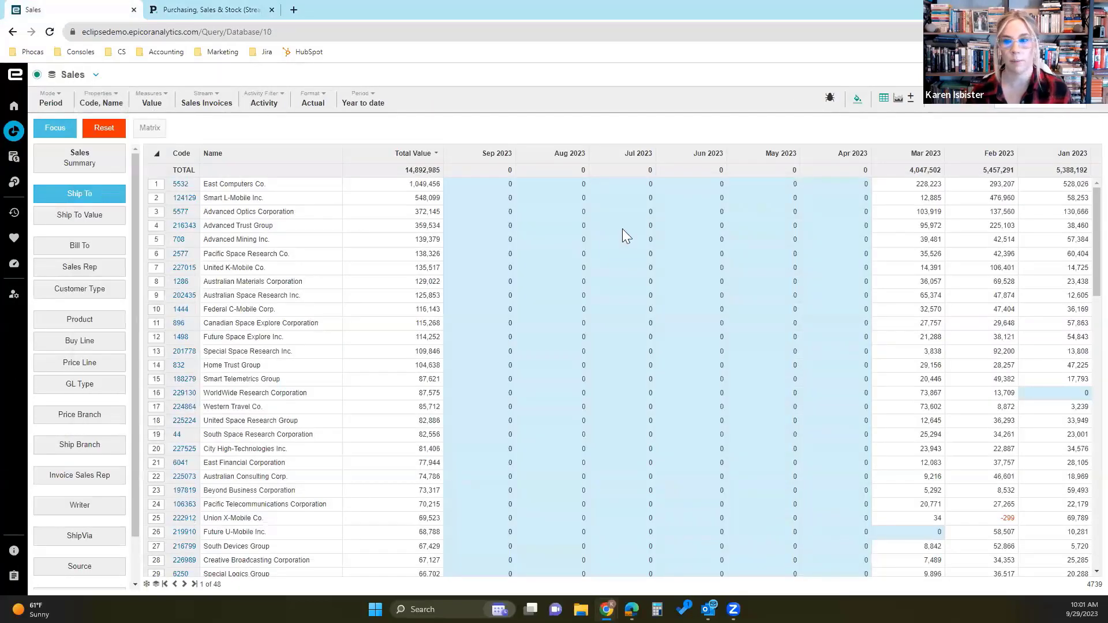
click(51, 100)
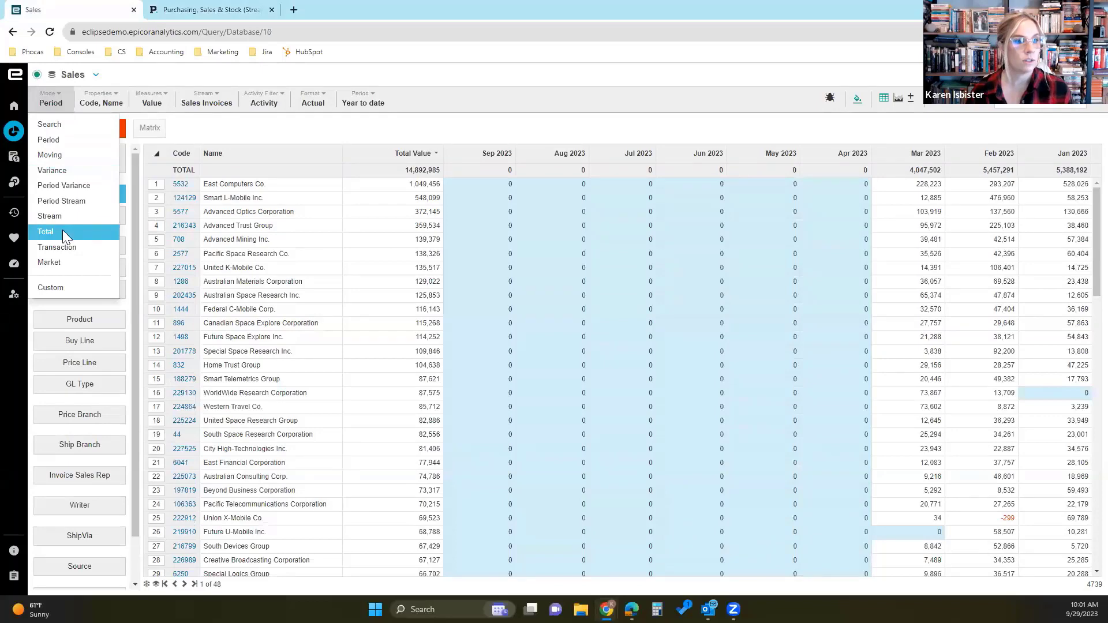
click(62, 229)
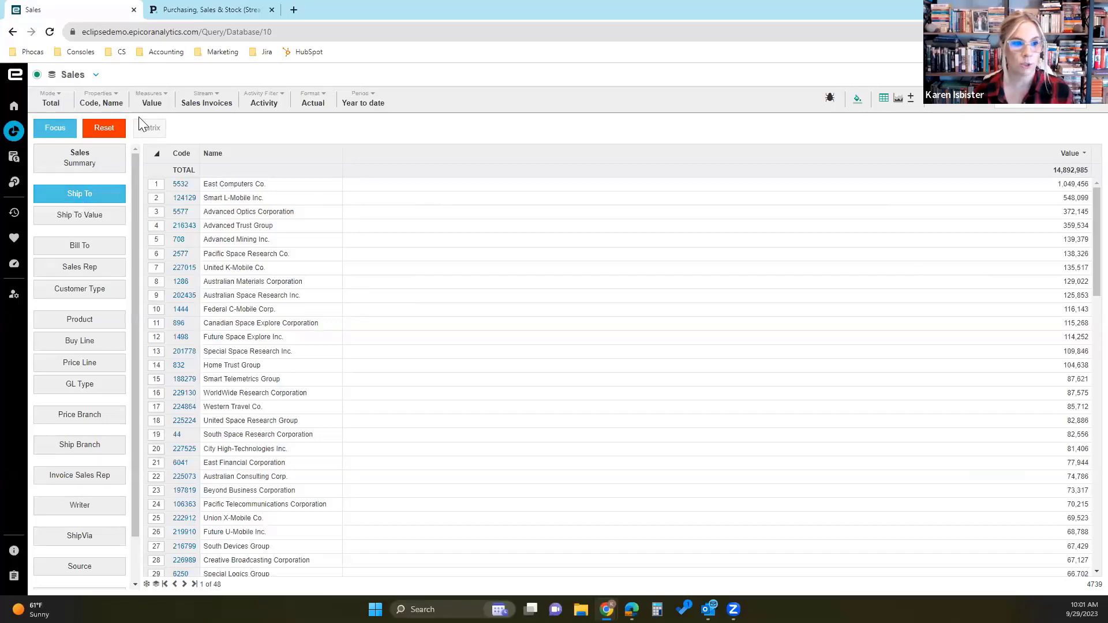
- Show only the State property for the Ship To dimension, removing Code and Name
click(110, 107)
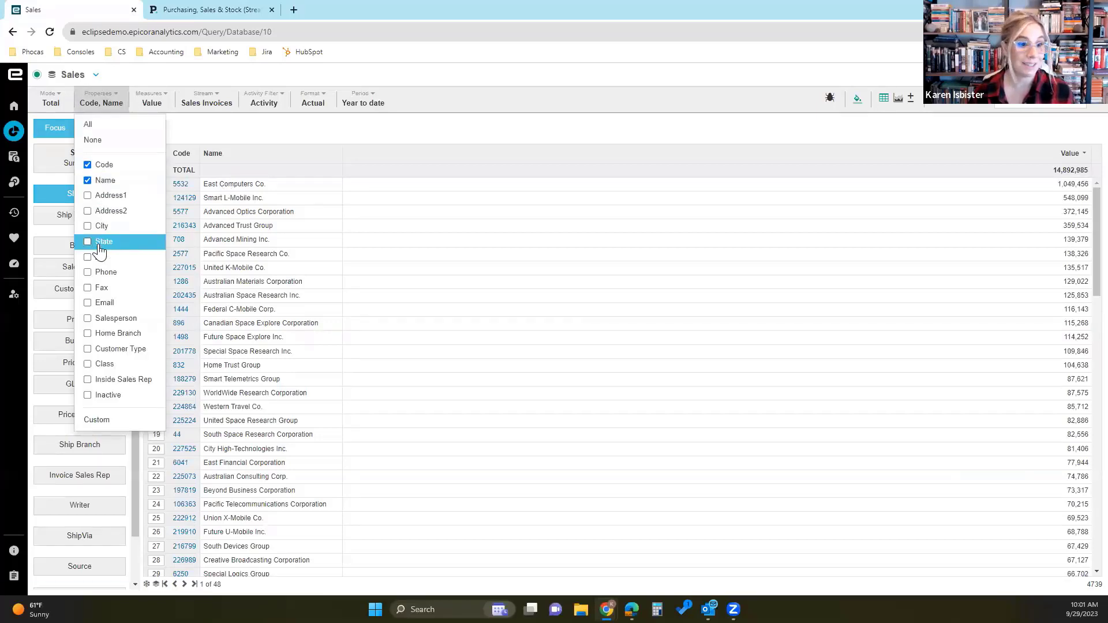
click(106, 243)
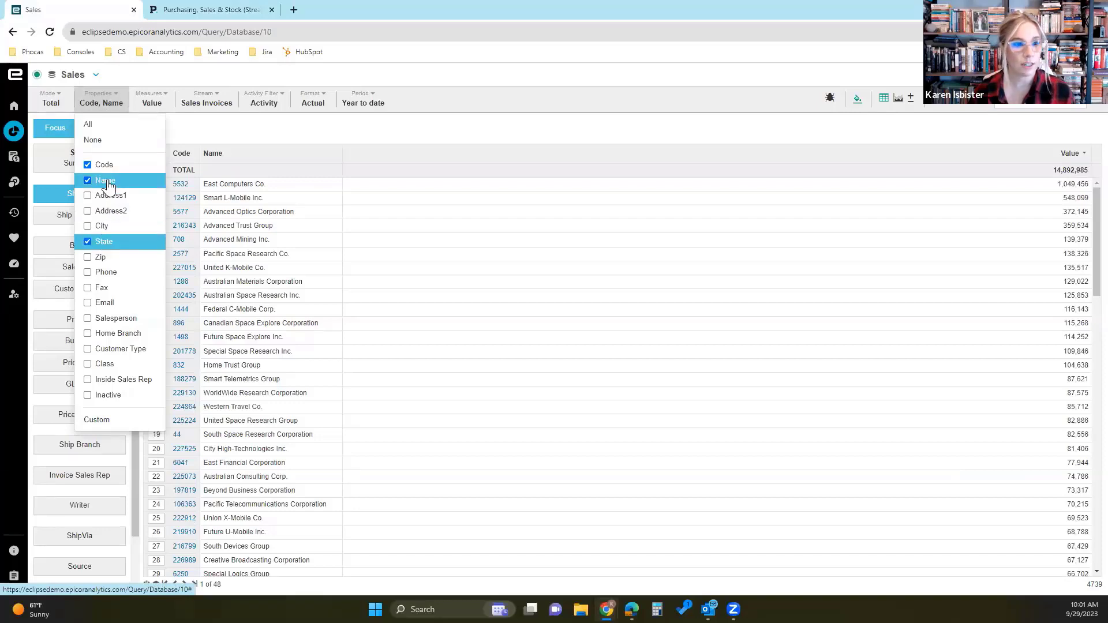
click(109, 181)
click(138, 165)
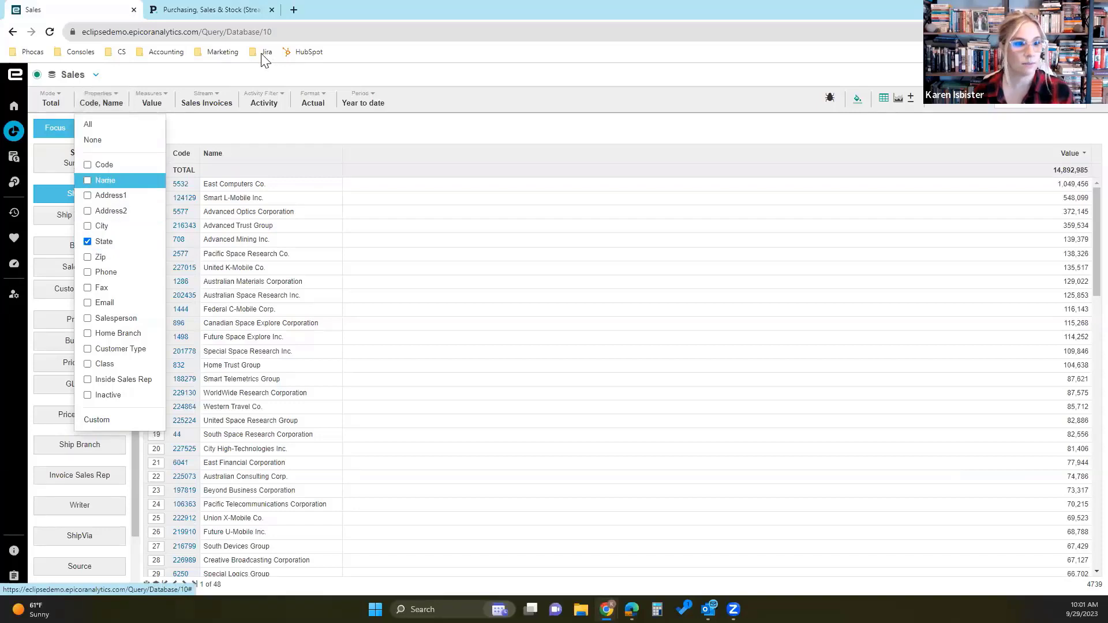
click(241, 137)
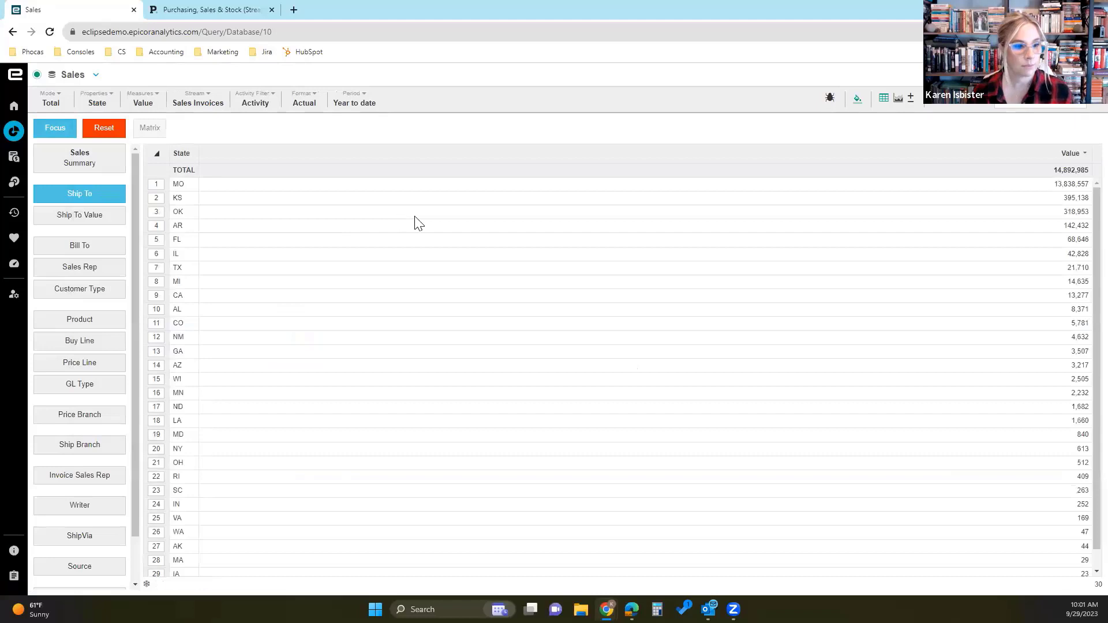
- Select the CA and WA states and focus the Ship To data on them
scroll(81, 268, down, 1)
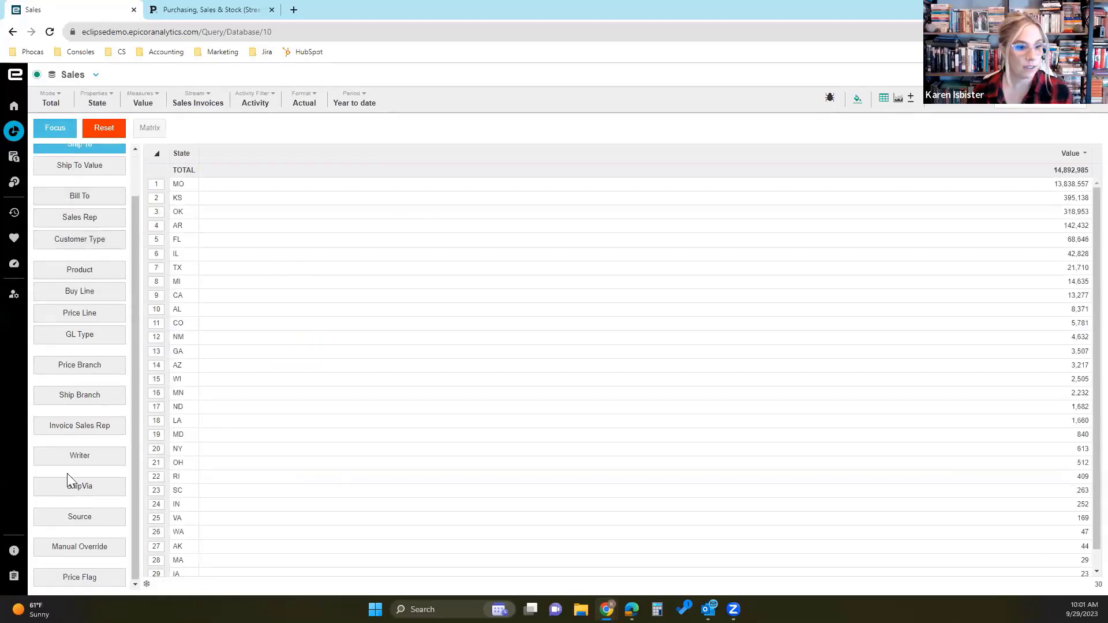
scroll(83, 491, up, 1)
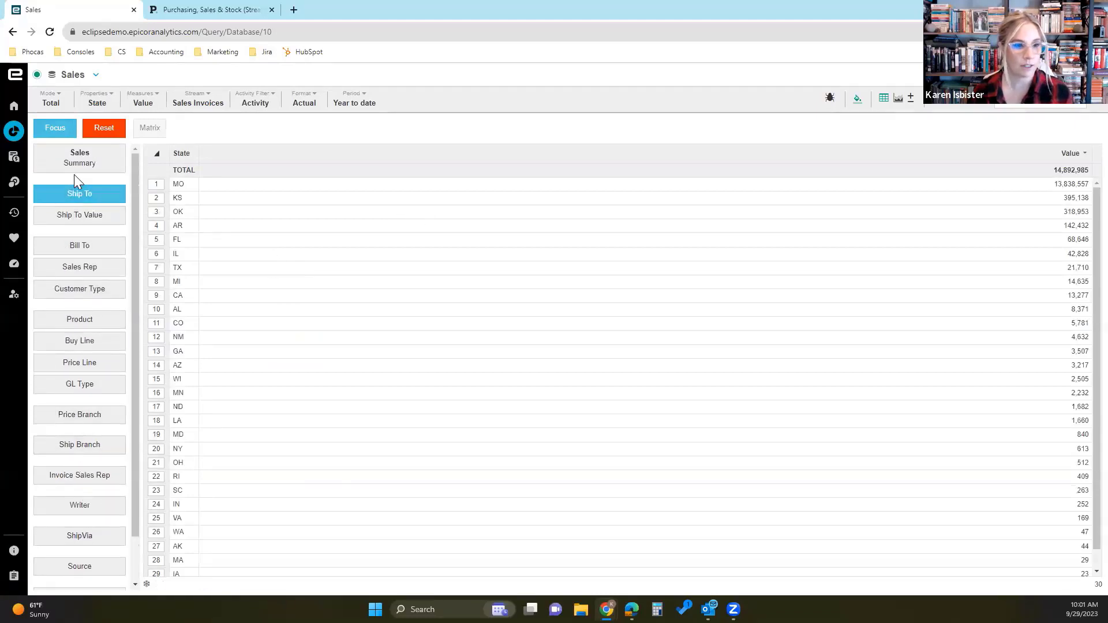
click(157, 296)
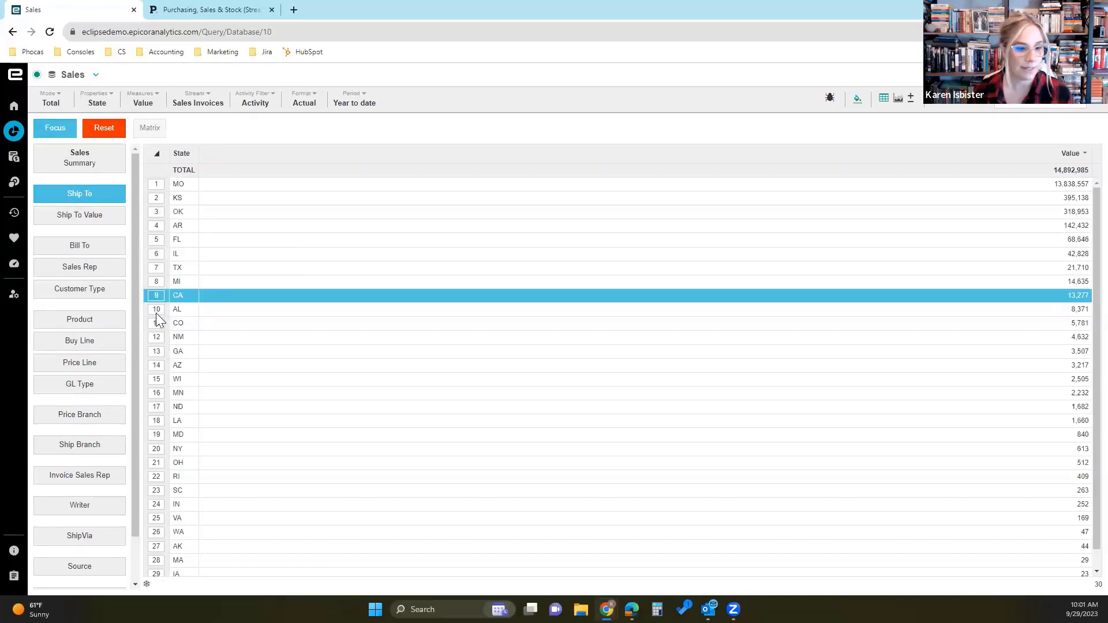
scroll(157, 324, down, 1)
ctrl+click(160, 513)
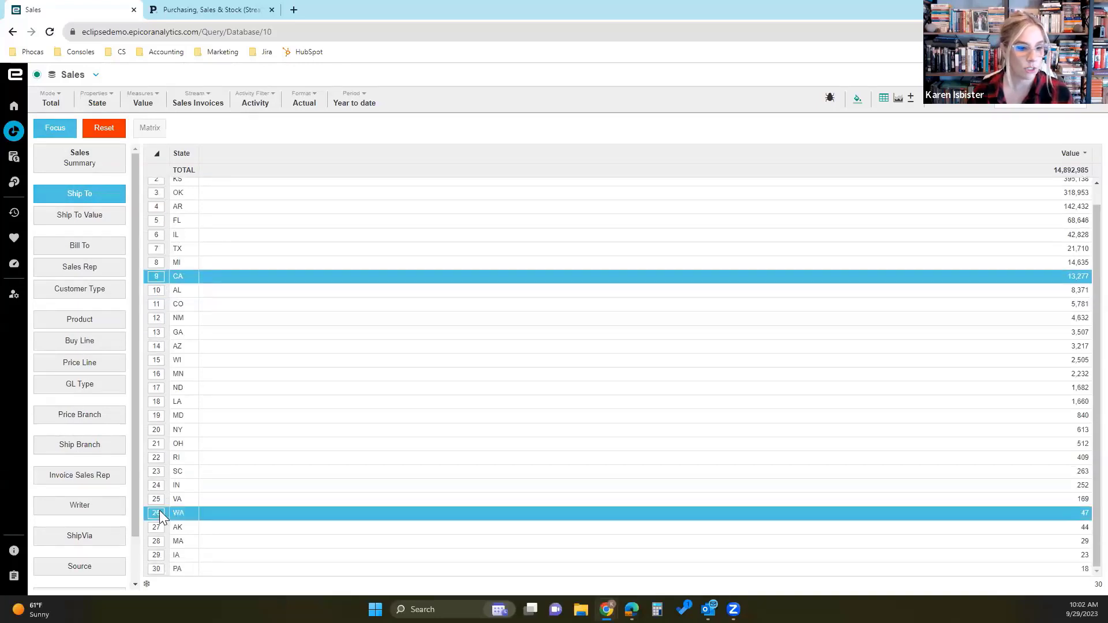
click(56, 129)
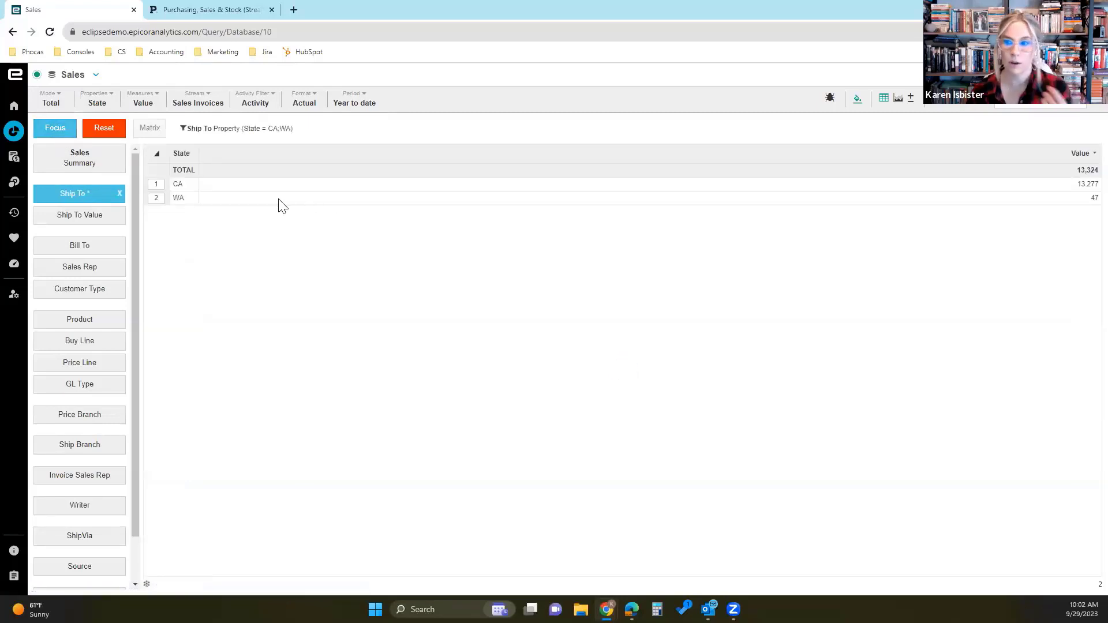
- Add the Code and Name properties alongside State in the filtered Ship To grid
click(97, 99)
click(108, 171)
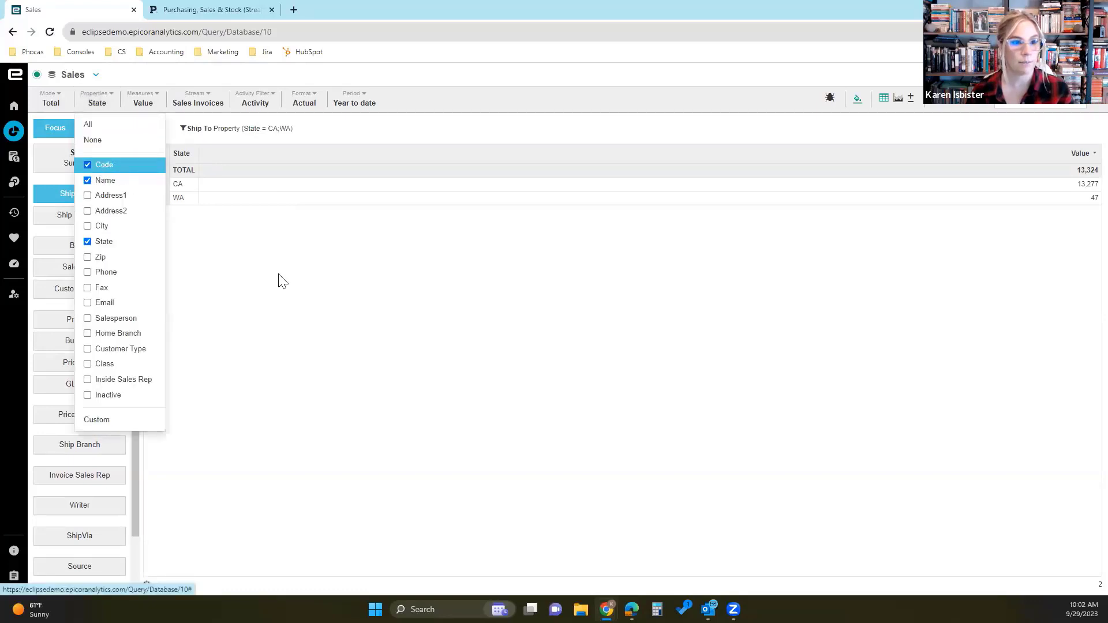
click(278, 279)
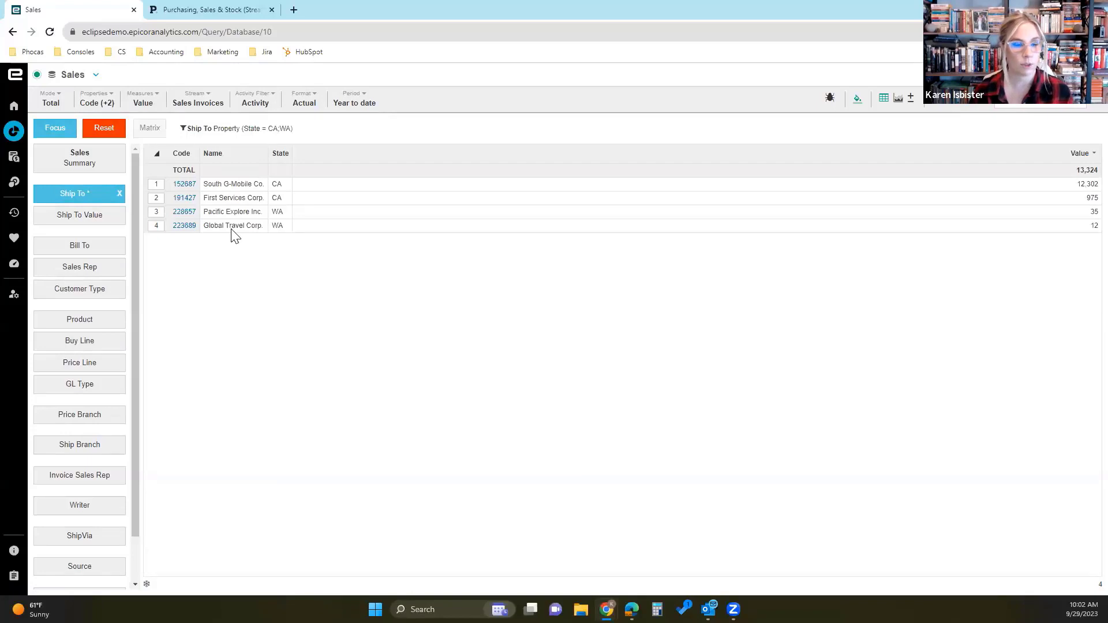
- Clear the Ship To state filter and remove the State property from the grid
click(122, 196)
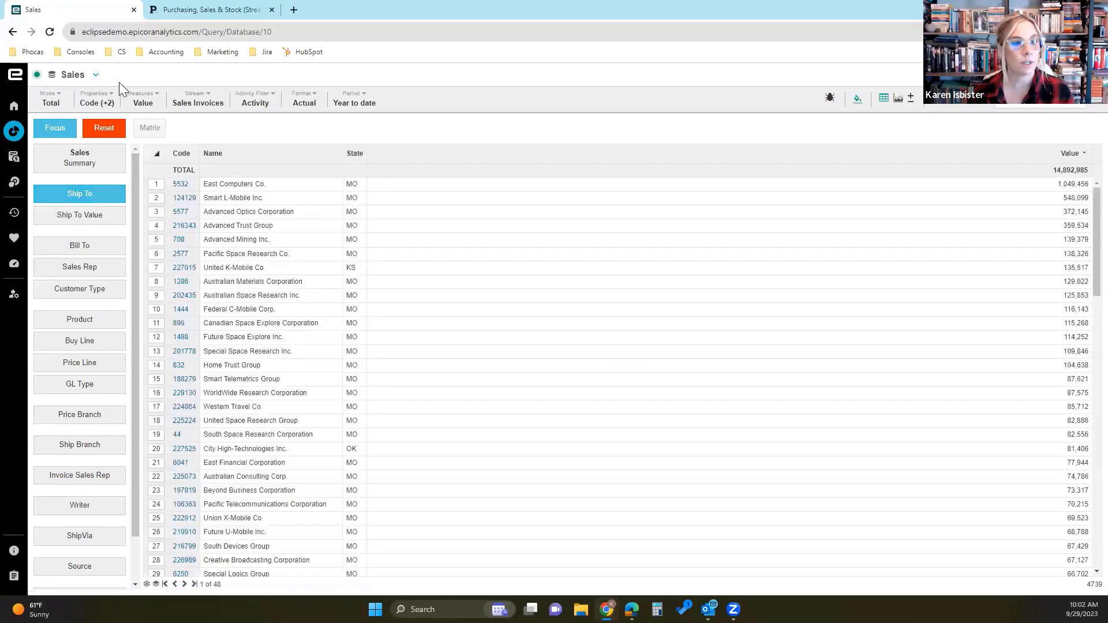
click(112, 102)
click(92, 243)
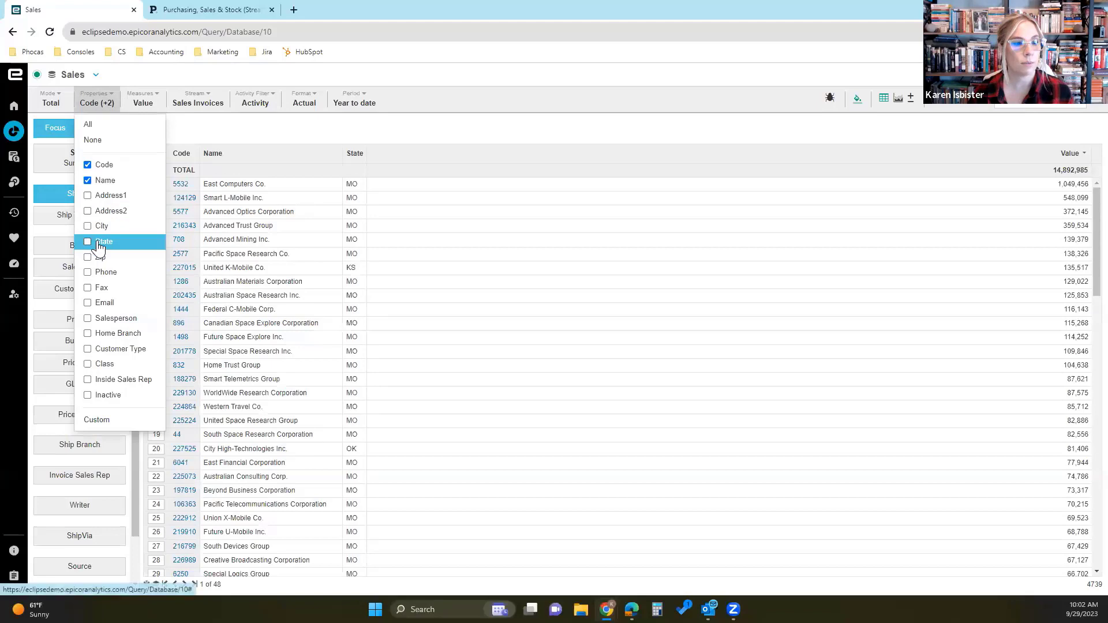
click(215, 138)
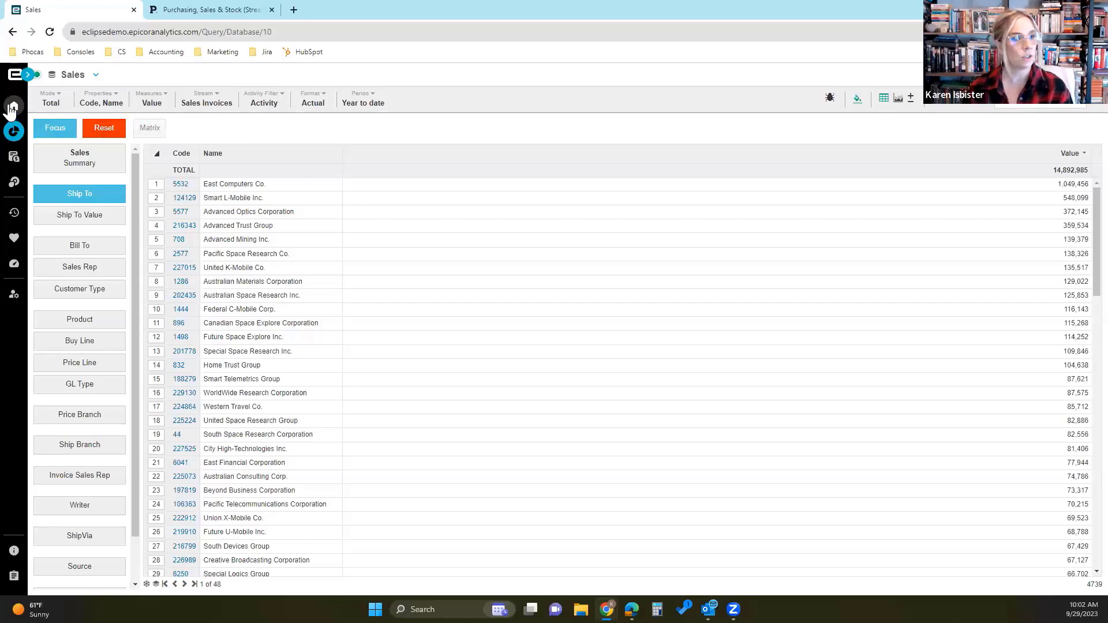
- Open the Order Header database and view its available period options
click(14, 131)
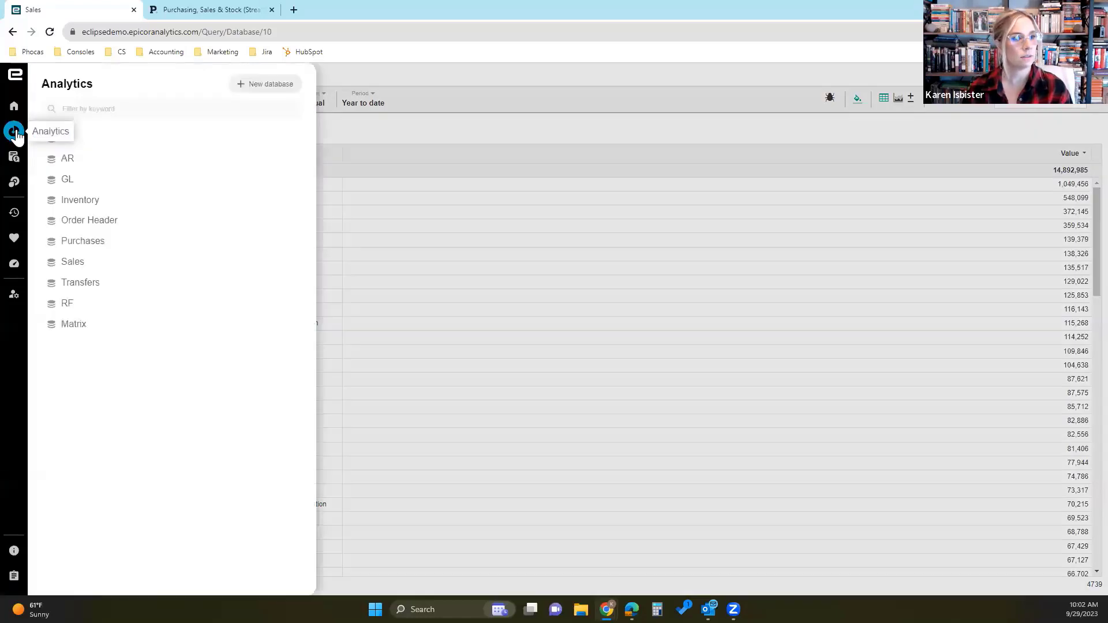
click(102, 221)
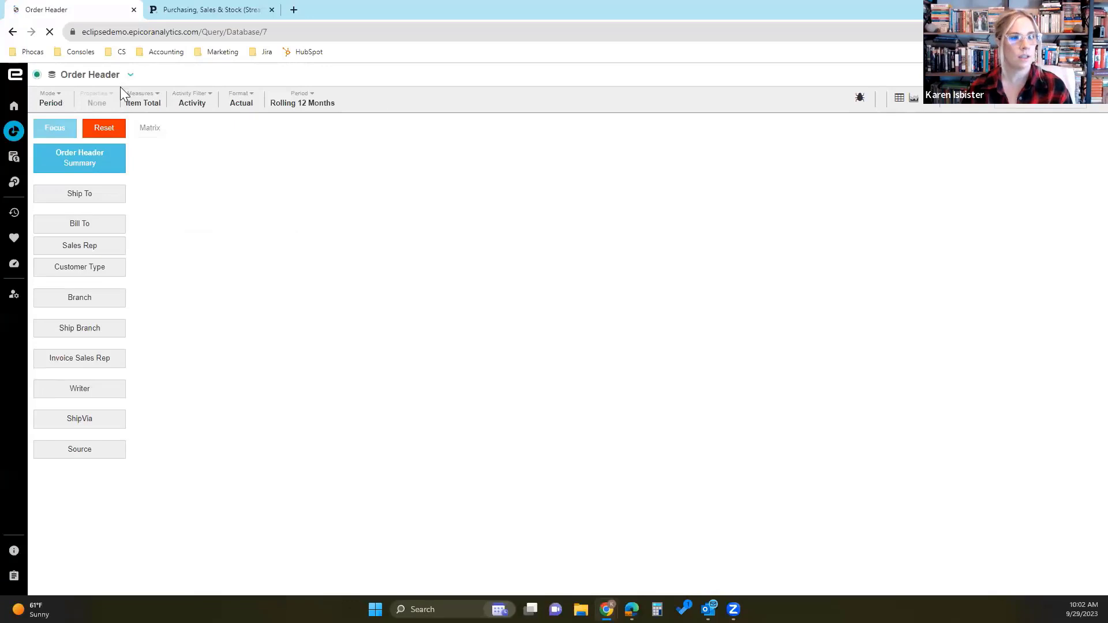
click(142, 101)
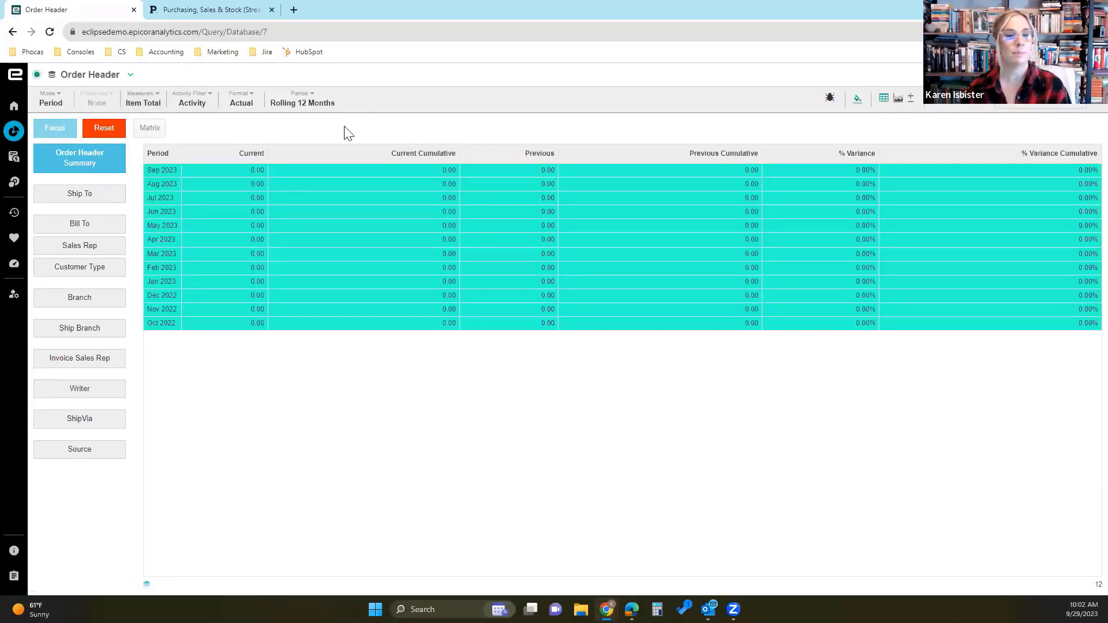
click(312, 101)
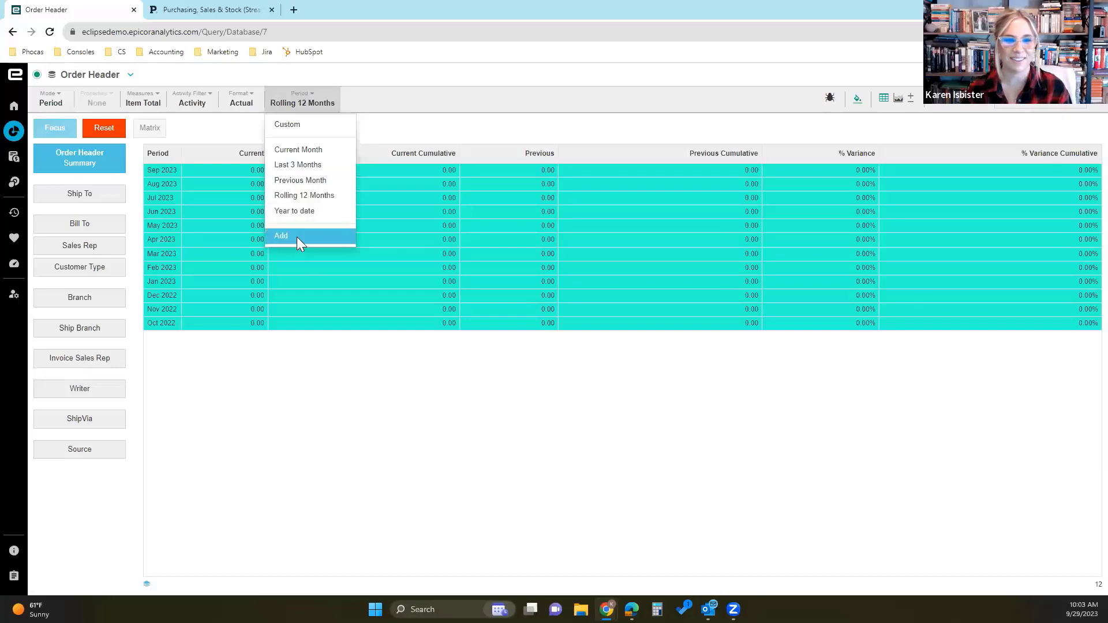
click(422, 132)
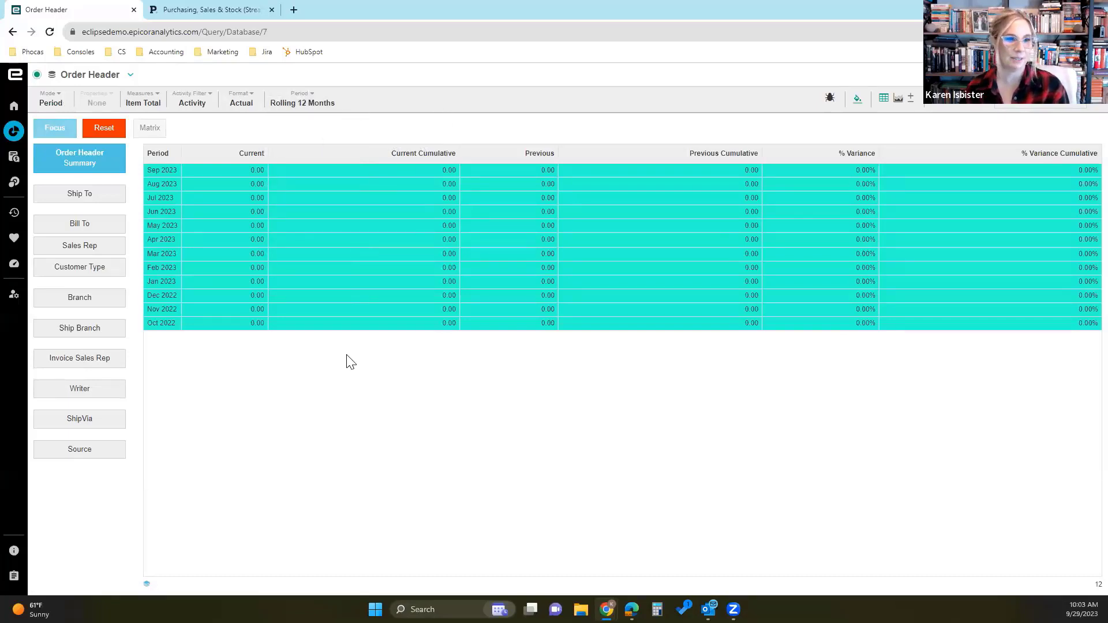
- Show the Ship To data with the Freight Billed In, Freight Billed Out, Freight Expense In and Freight Expense Out measures instead of Item Total
click(98, 198)
click(113, 107)
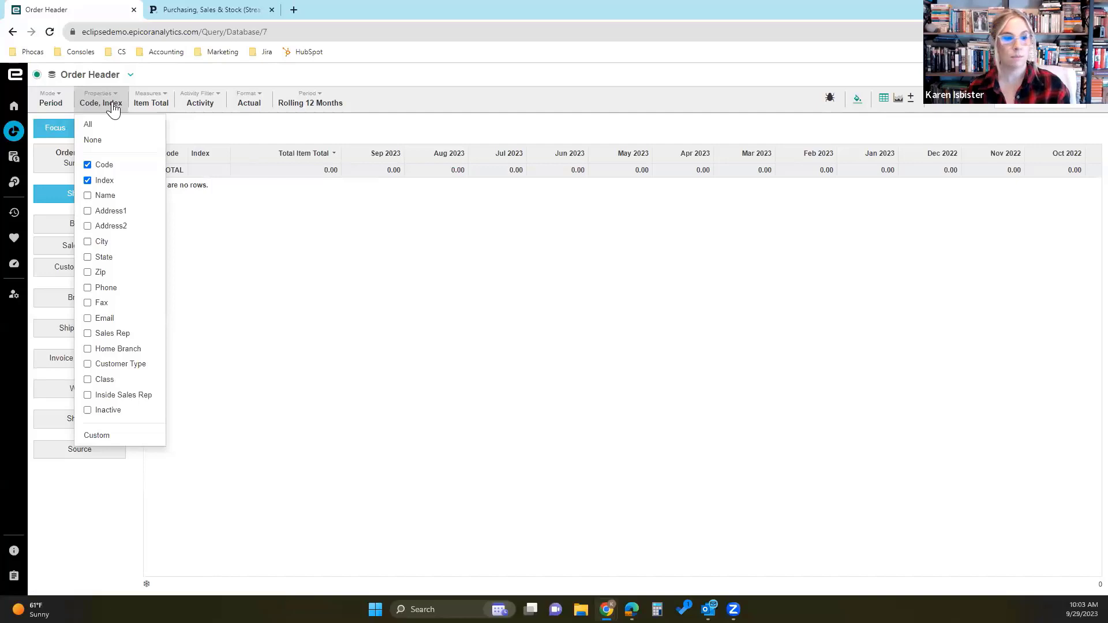
click(153, 103)
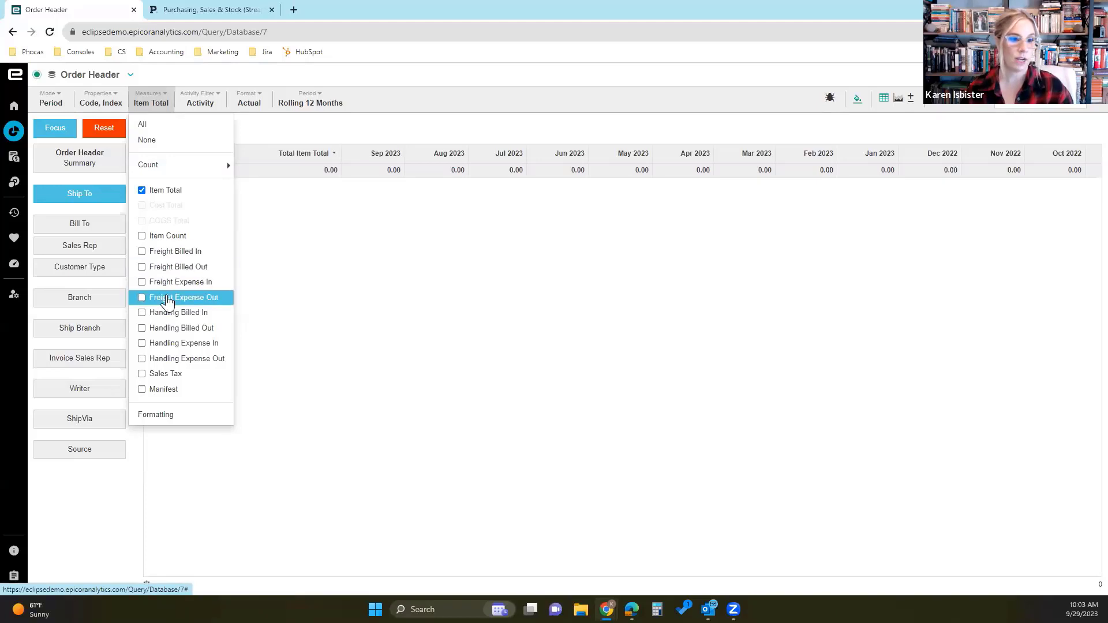
click(166, 254)
click(168, 269)
click(168, 282)
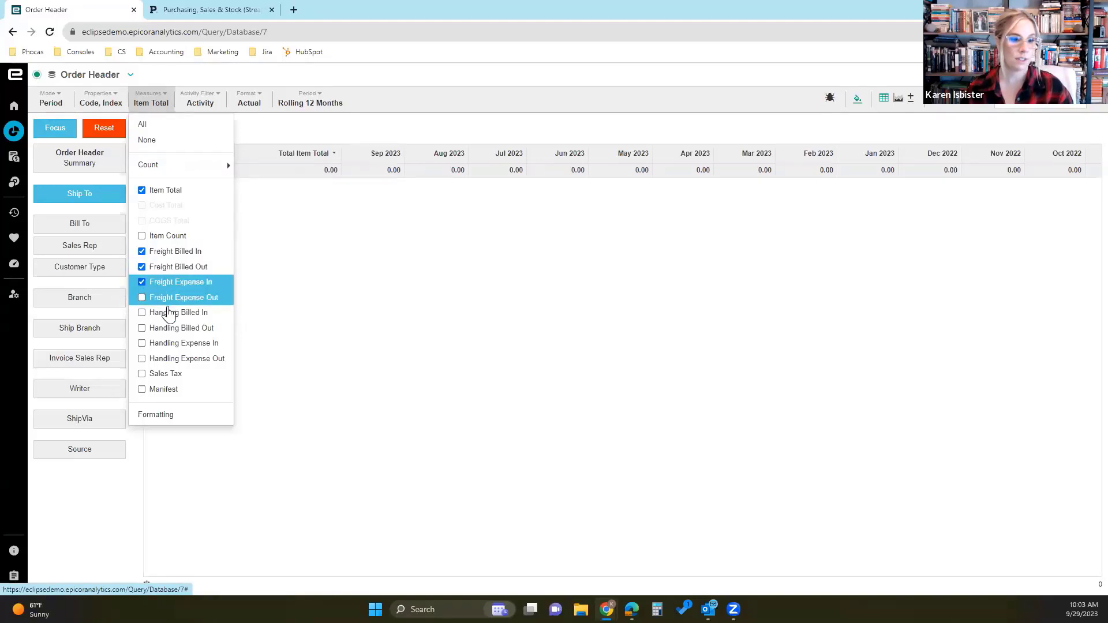
click(213, 297)
click(169, 193)
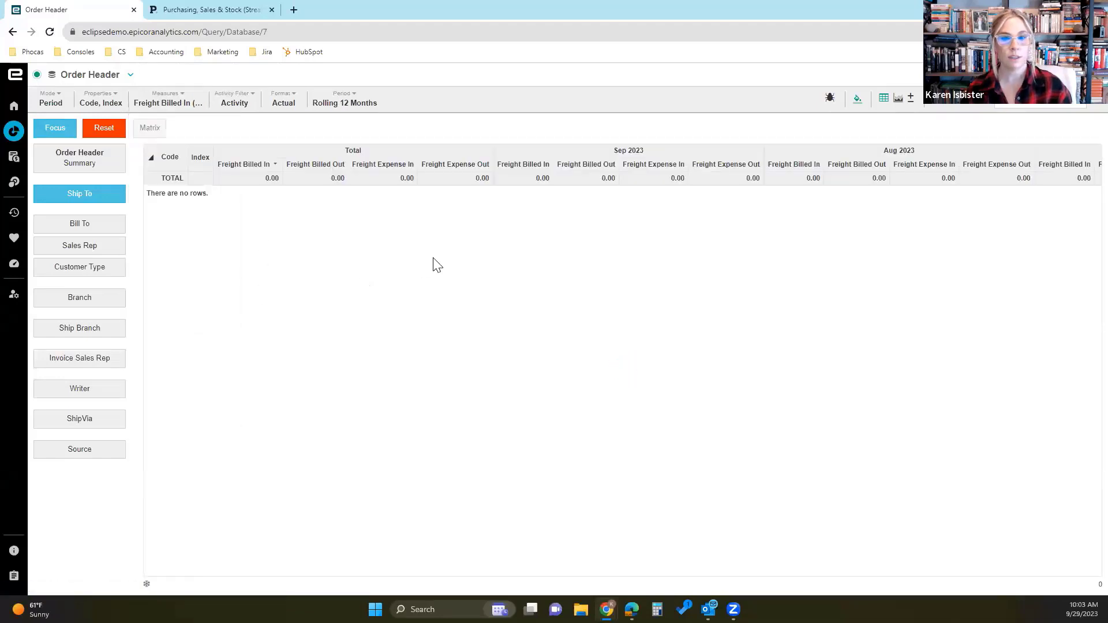
- Start a user-defined period named 2021 and set its period type to Year
click(166, 103)
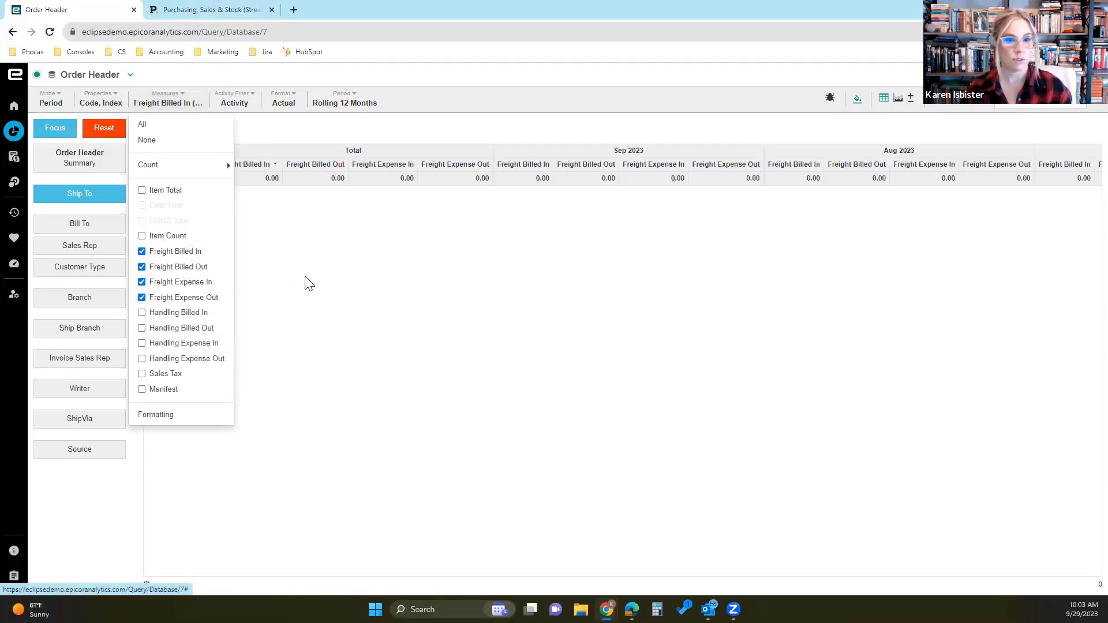
mouse_move(373, 105)
click(346, 229)
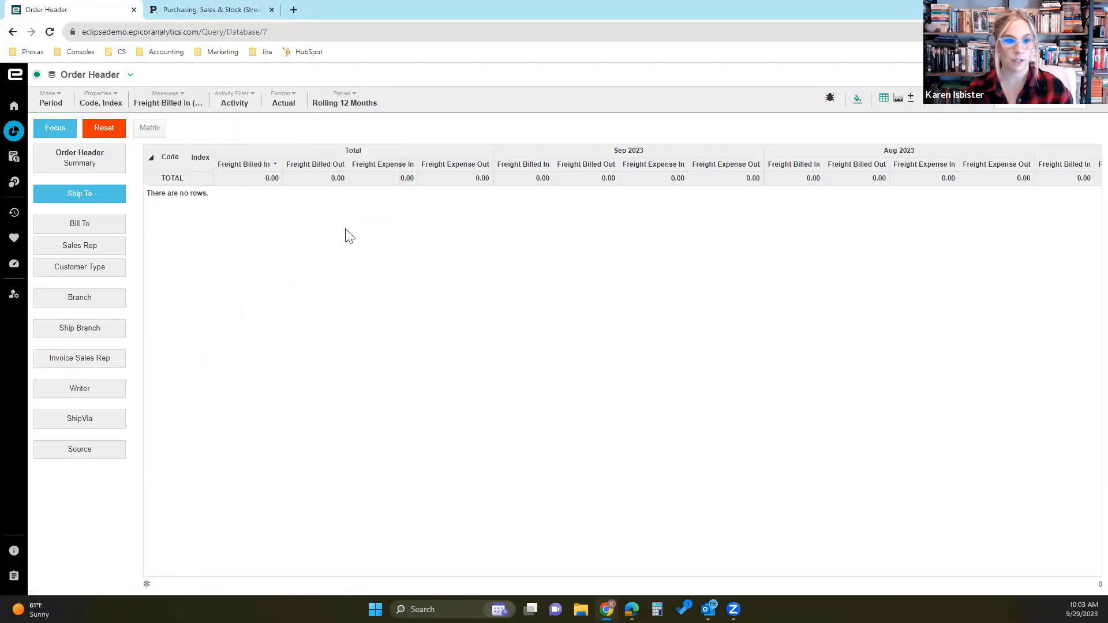
mouse_move(329, 106)
click(331, 238)
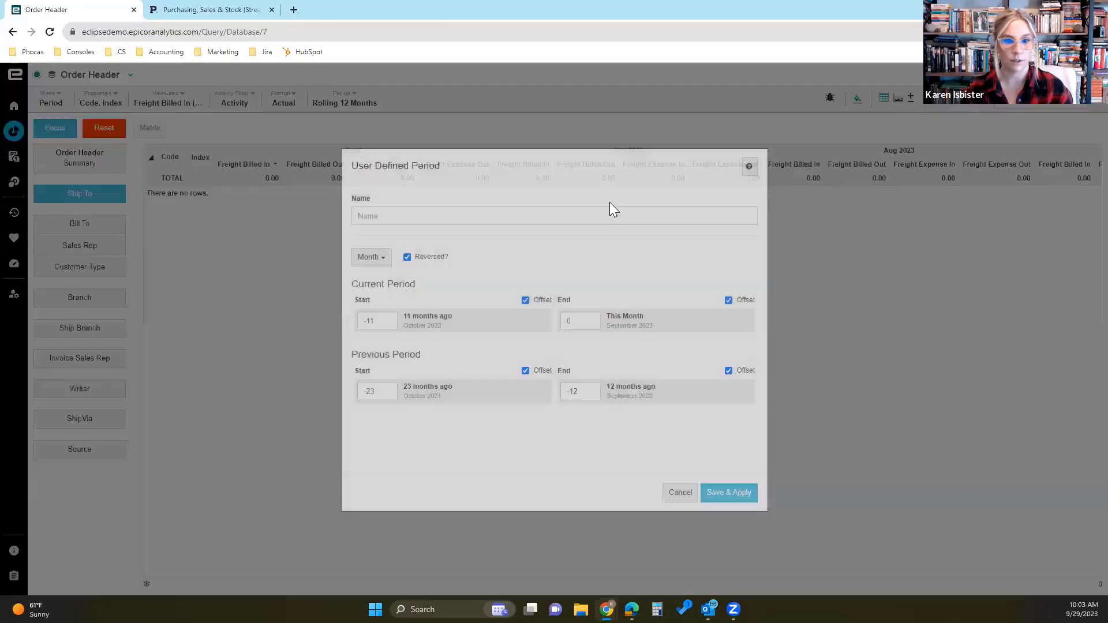
click(553, 210)
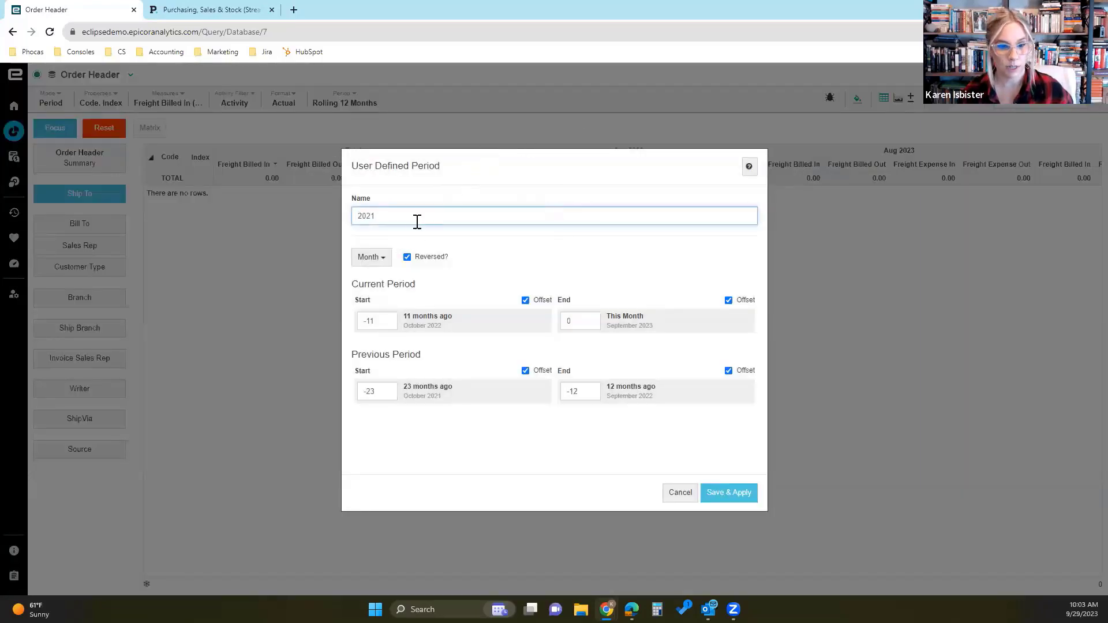
click(376, 260)
click(391, 283)
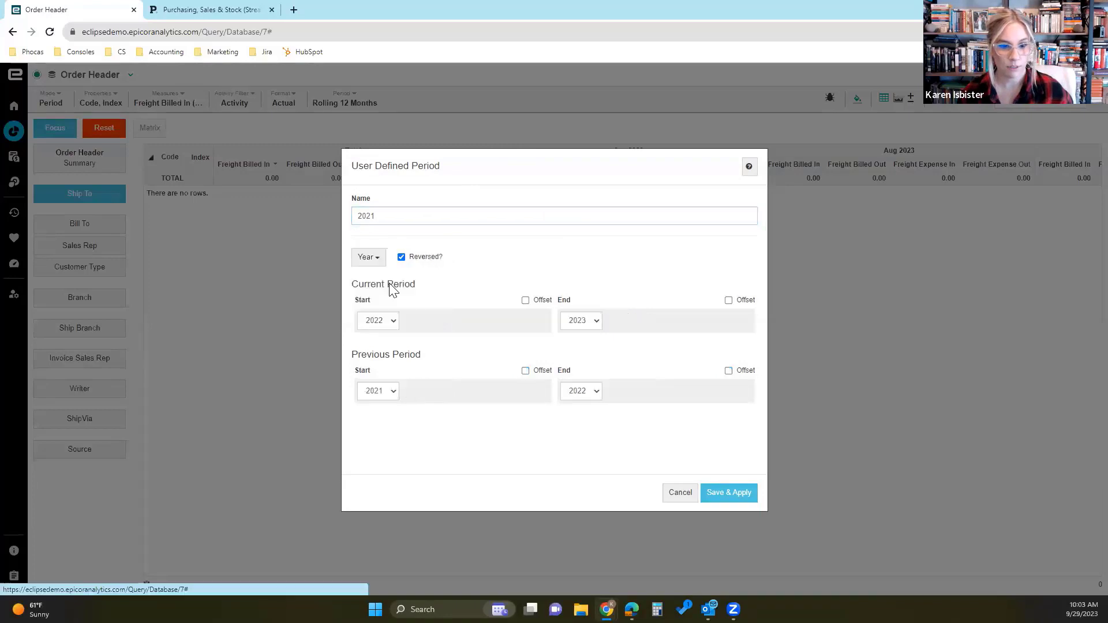
- Set the current period's start and end years to 2021, then save and apply the user-defined period
click(391, 322)
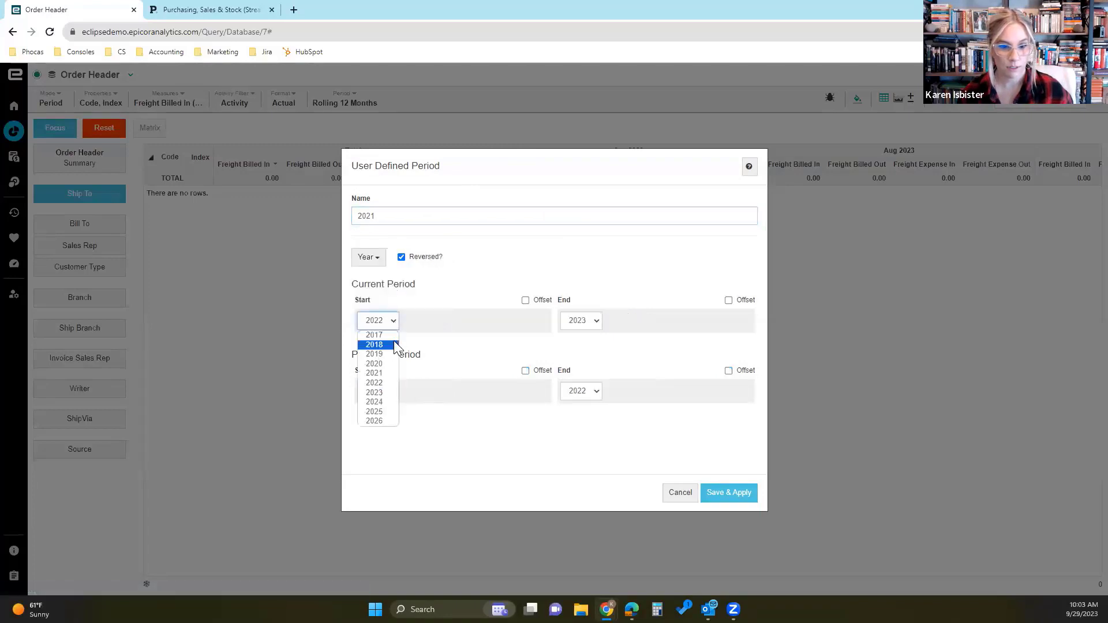
click(384, 382)
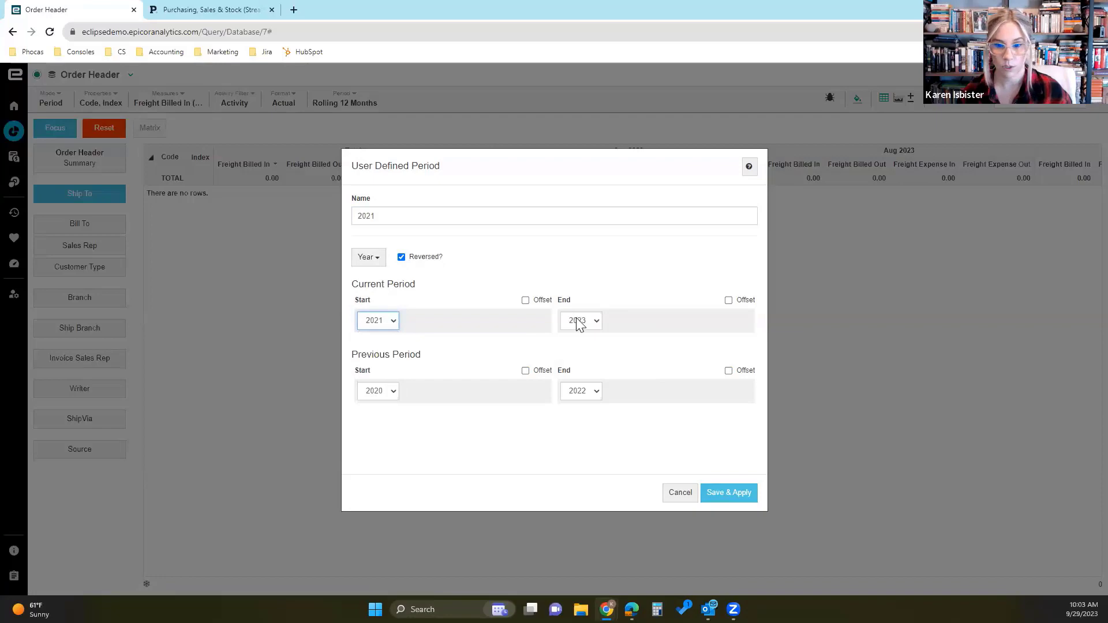
click(579, 322)
click(580, 373)
click(748, 494)
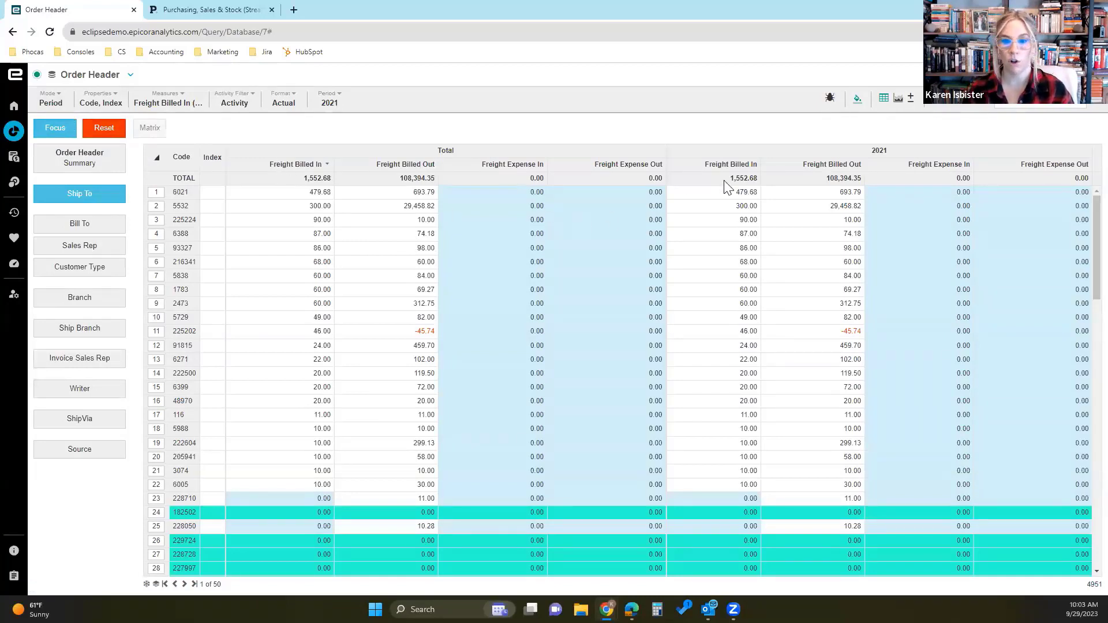
- Reset the Ship To grid's measures and add a new custom property for Ship To
click(107, 130)
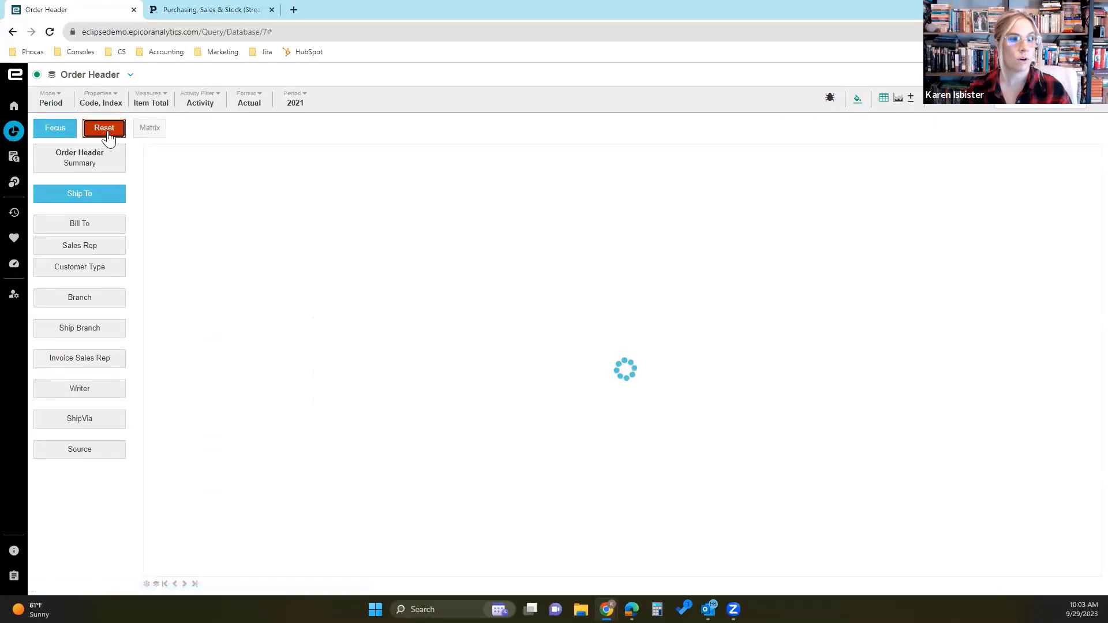
click(106, 102)
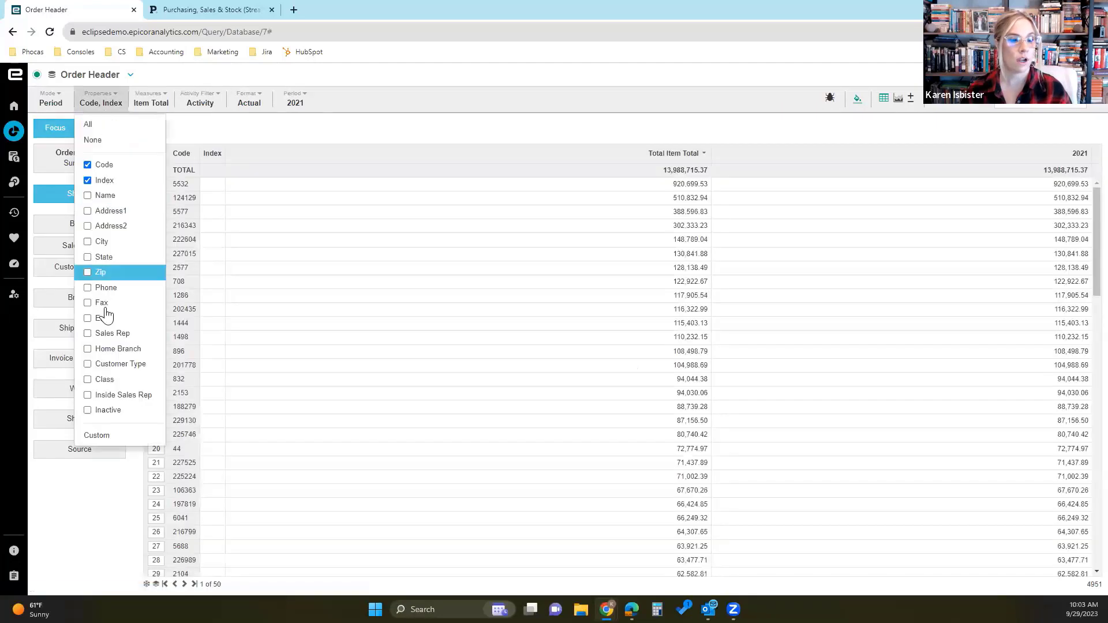
click(125, 437)
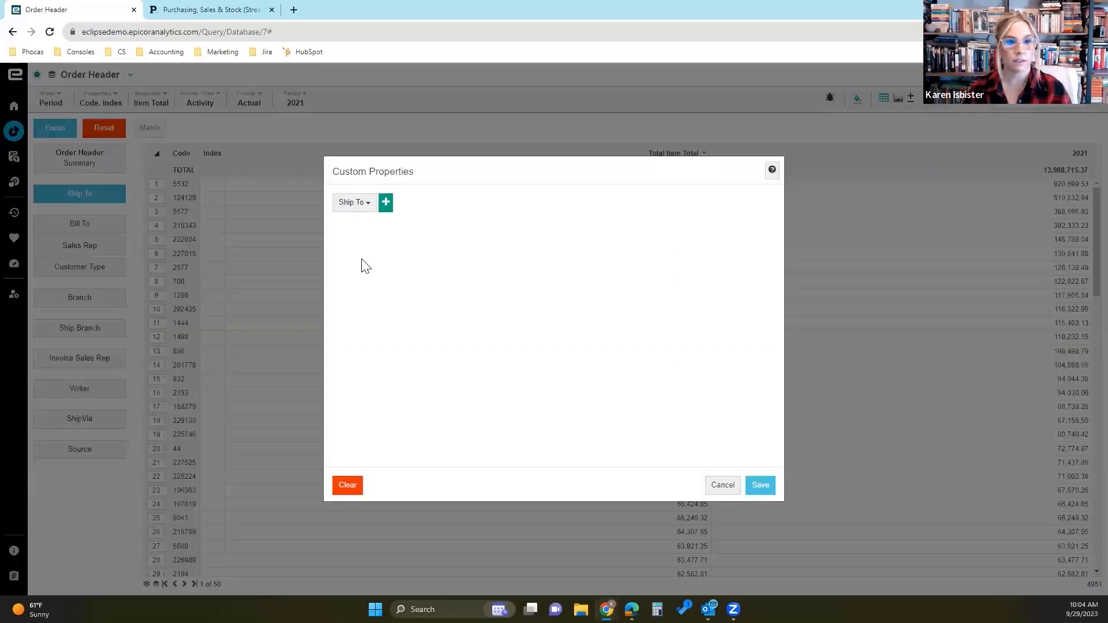
click(392, 206)
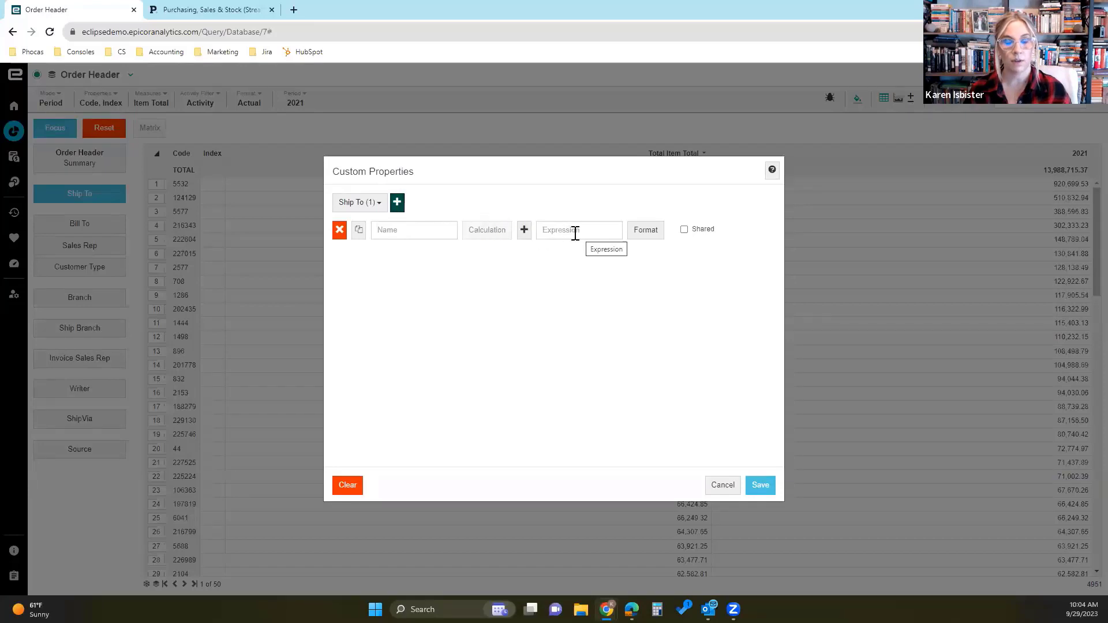
- Name the custom property Total Freight and enter a+b+c+d as its expression
click(526, 235)
click(525, 235)
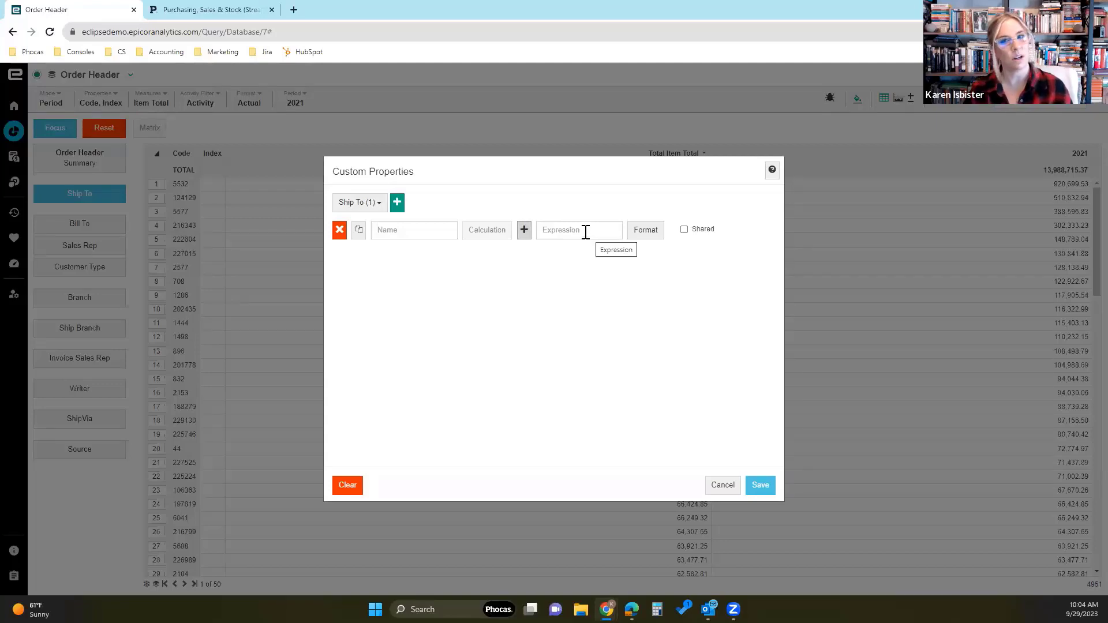
click(420, 229)
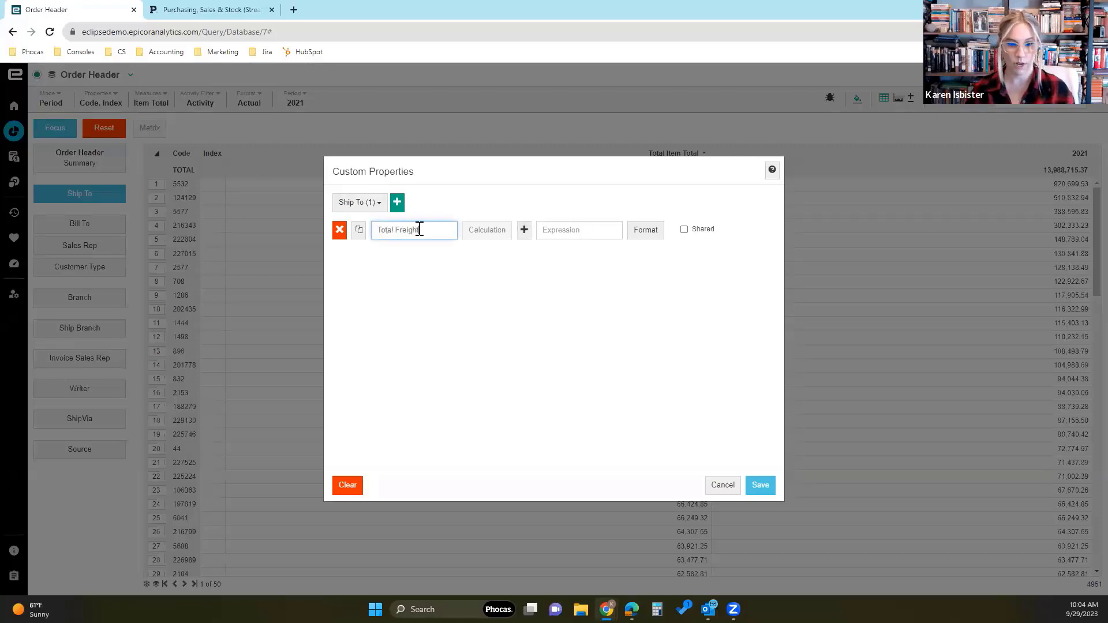
text(Total Freight)
click(590, 231)
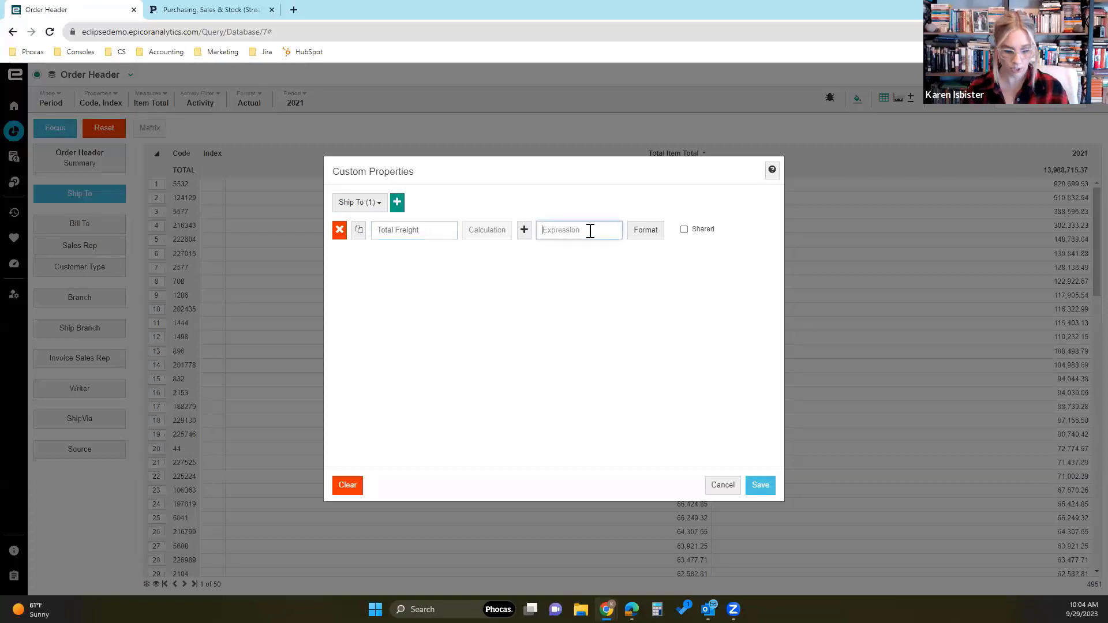
text(a+b+c+d)
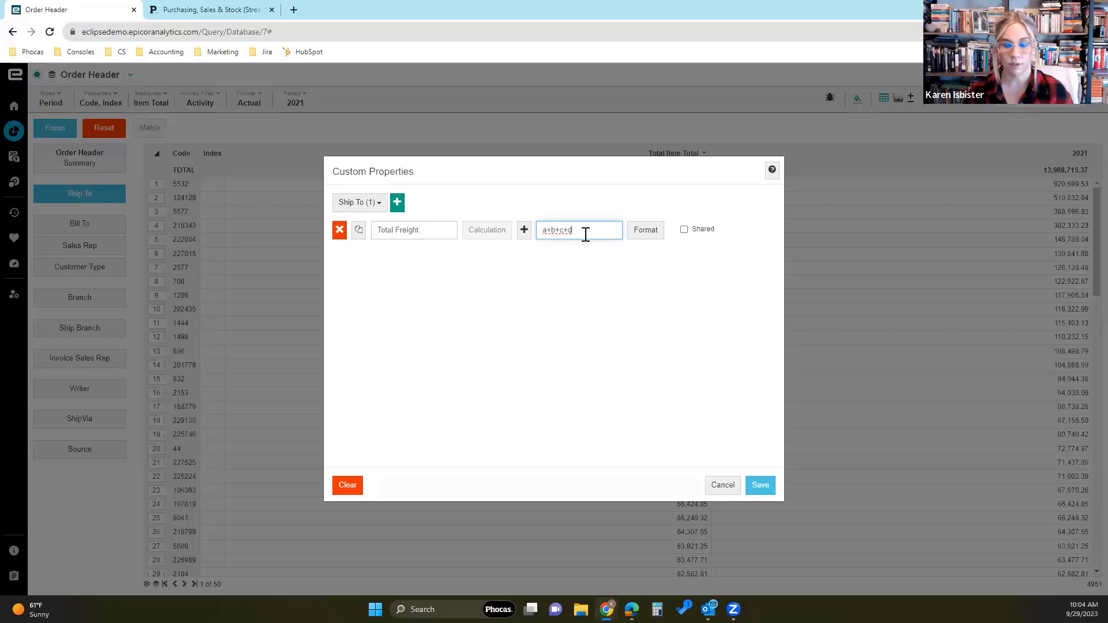
- Add four measure variables, a through d, to the Total Freight calculation
click(524, 230)
click(530, 251)
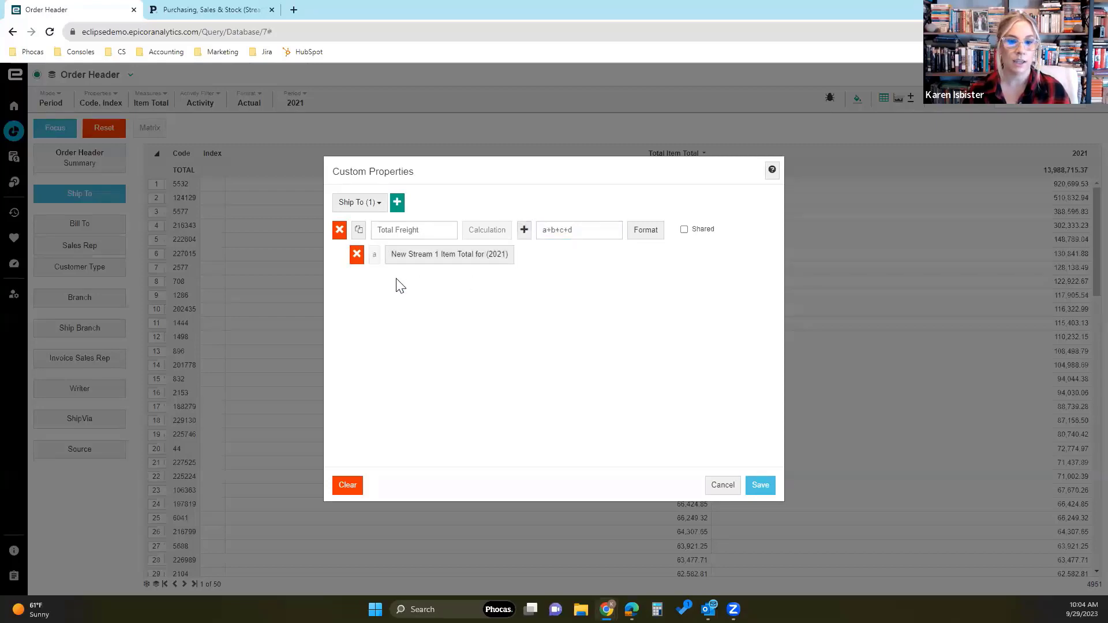
click(524, 231)
click(540, 256)
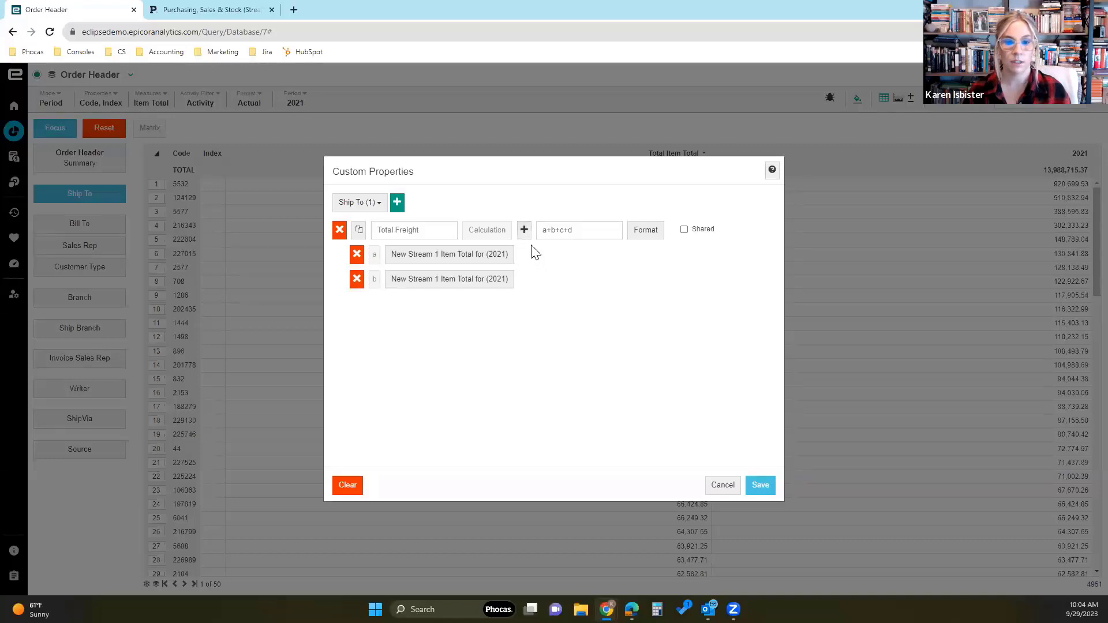
click(524, 231)
click(530, 250)
click(524, 230)
click(530, 251)
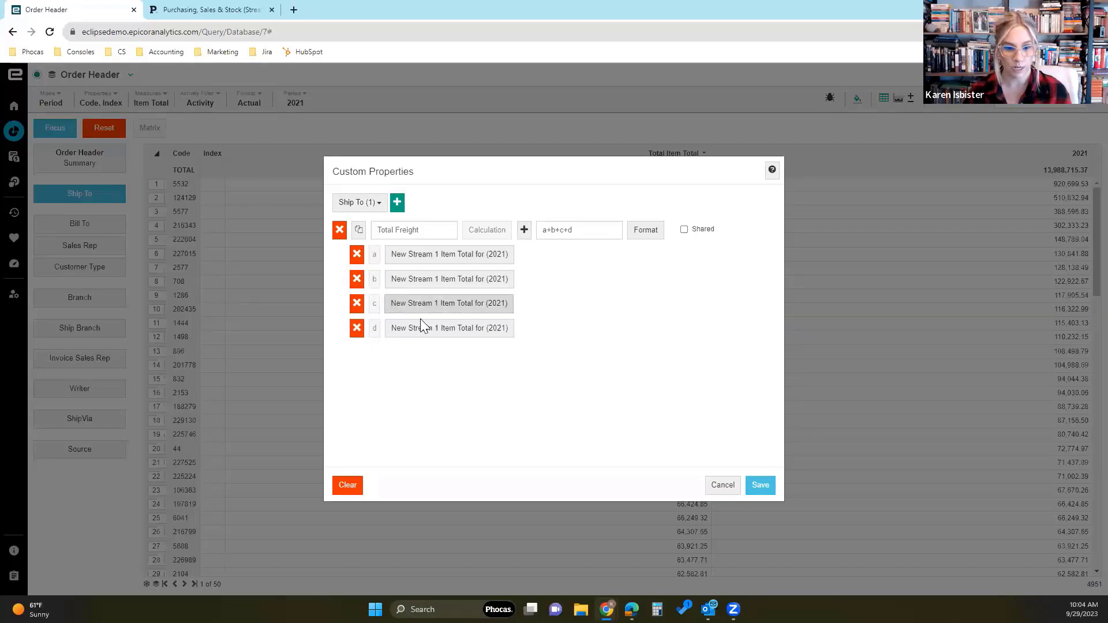
- Set variable a to the Freight Billed In measure, check its period settings, and apply
click(417, 257)
click(527, 296)
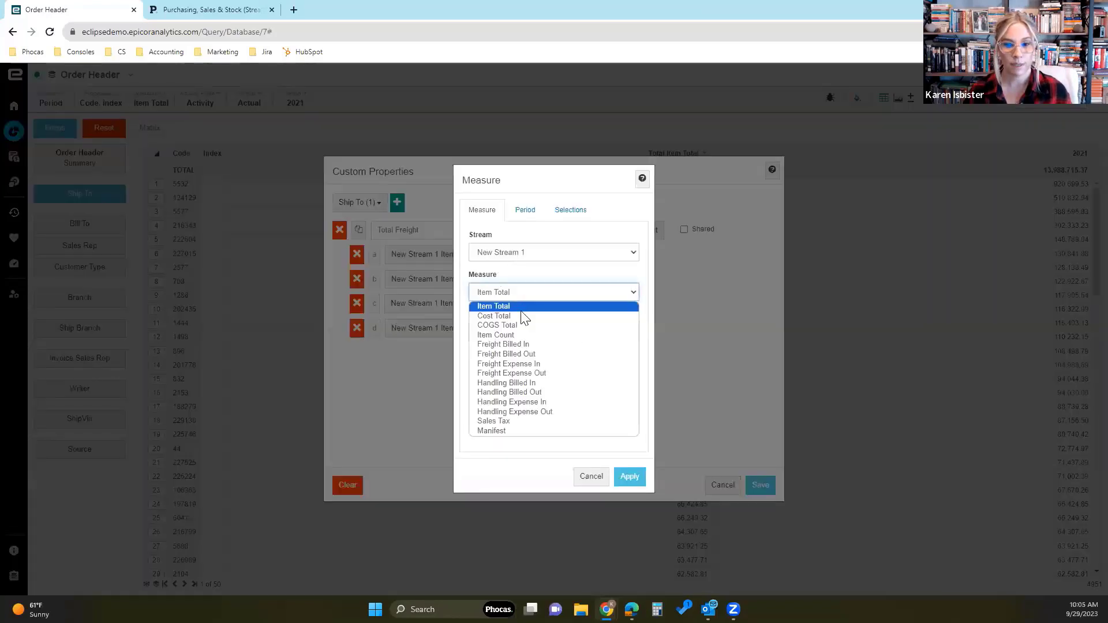
click(521, 342)
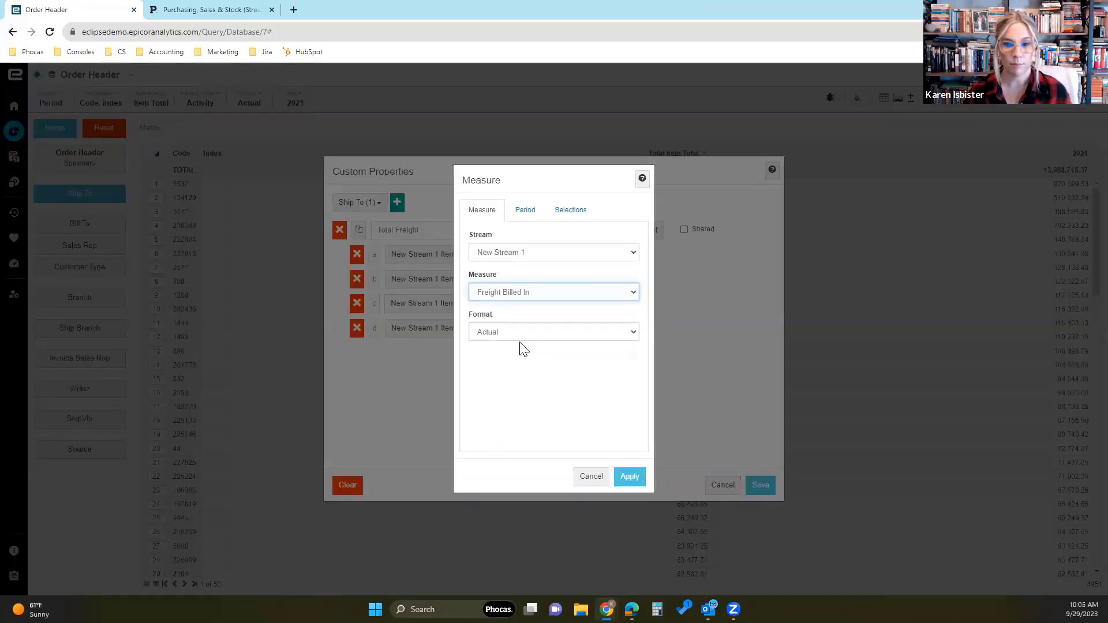
click(524, 213)
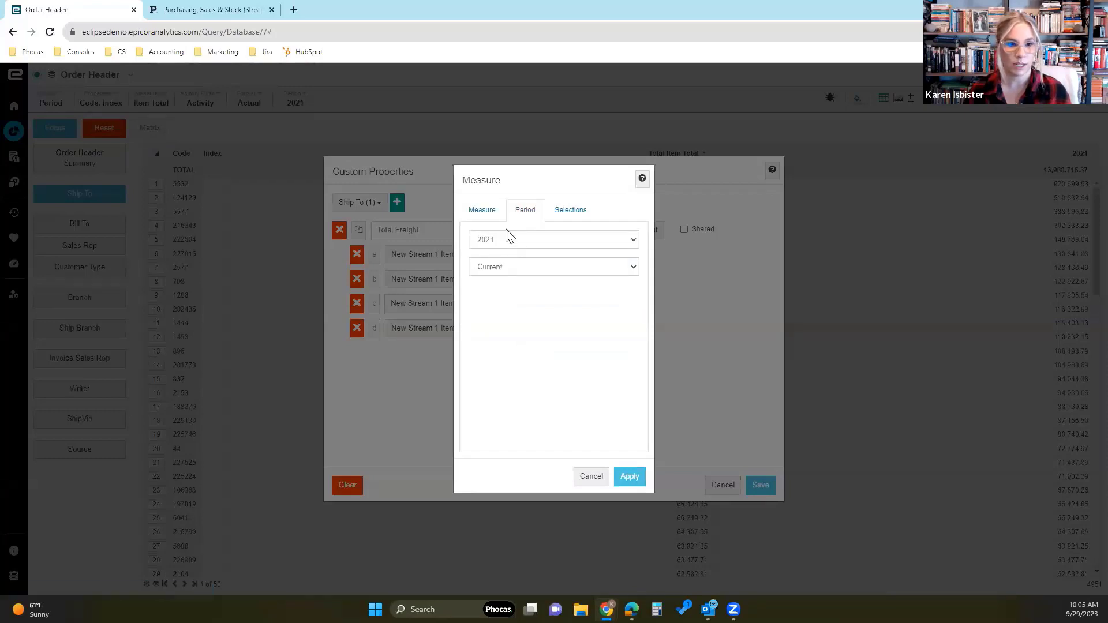
click(487, 214)
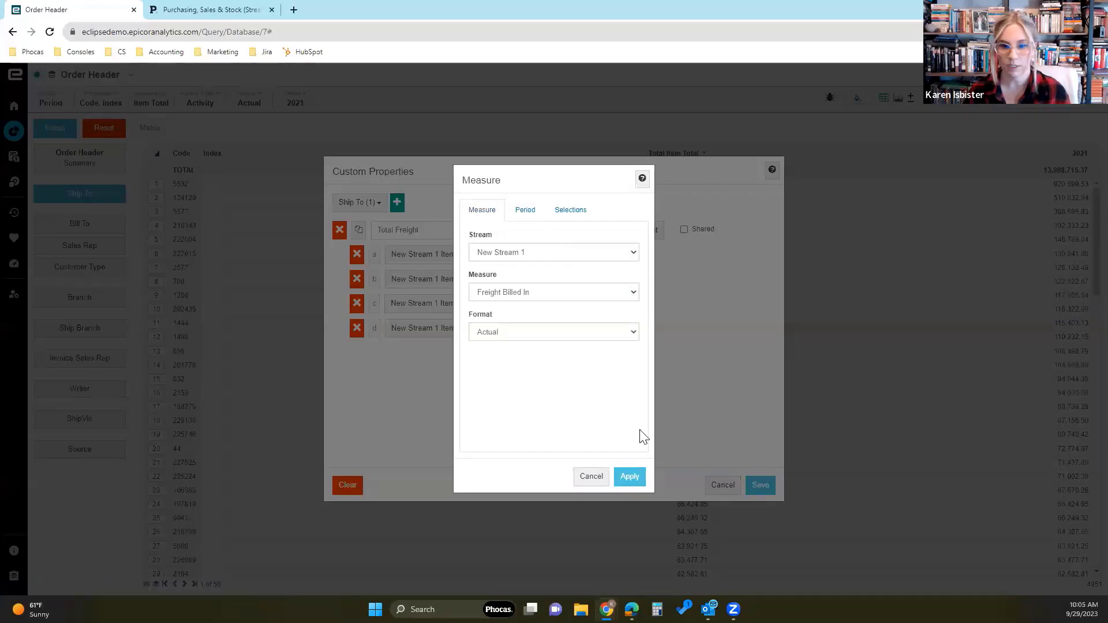
click(526, 211)
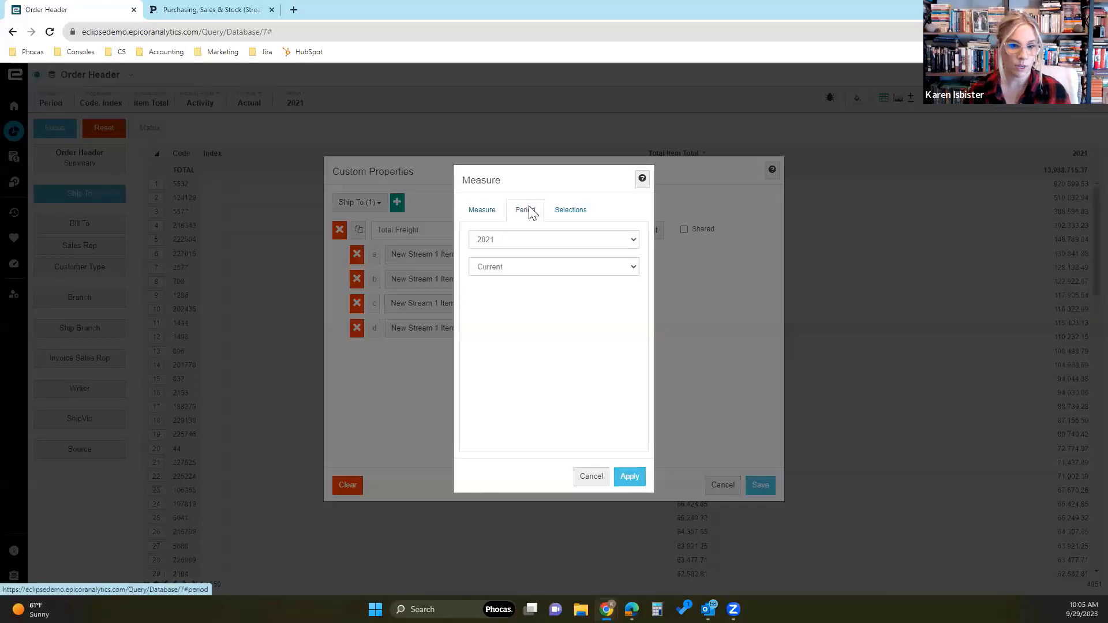
click(490, 217)
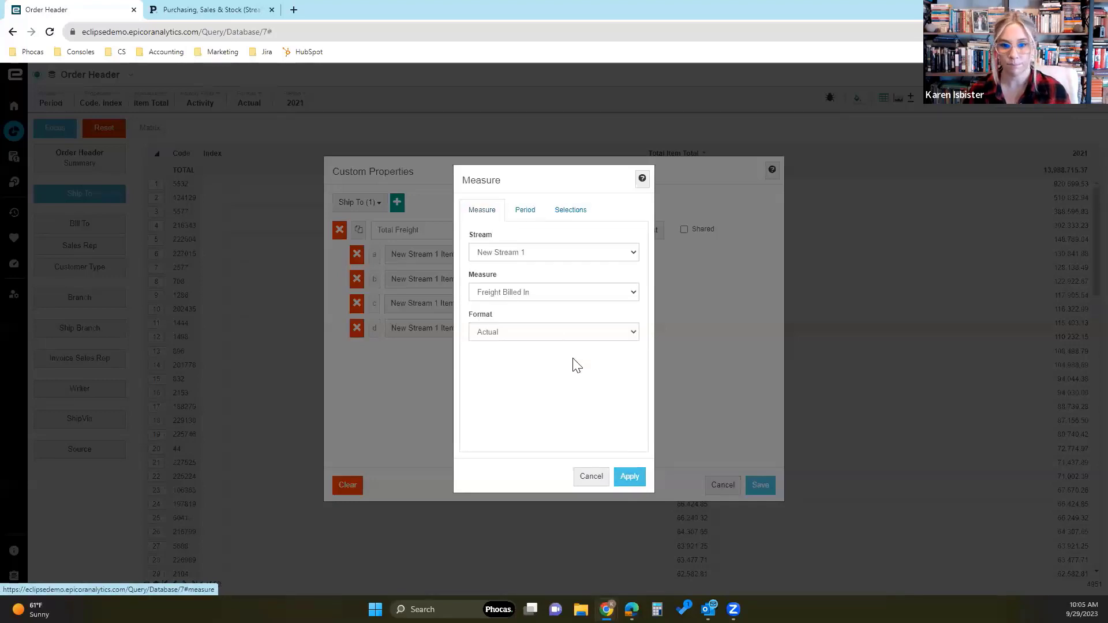
click(630, 477)
- Set variable b to the Freight Billed Out measure and variable c to Freight Expense In
click(420, 280)
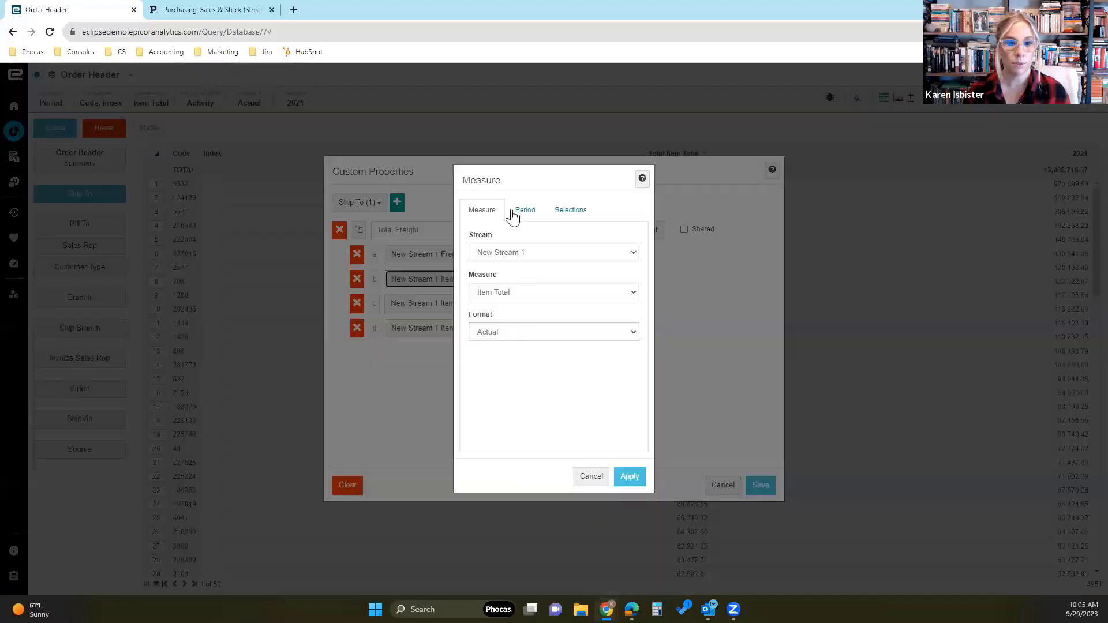
click(527, 292)
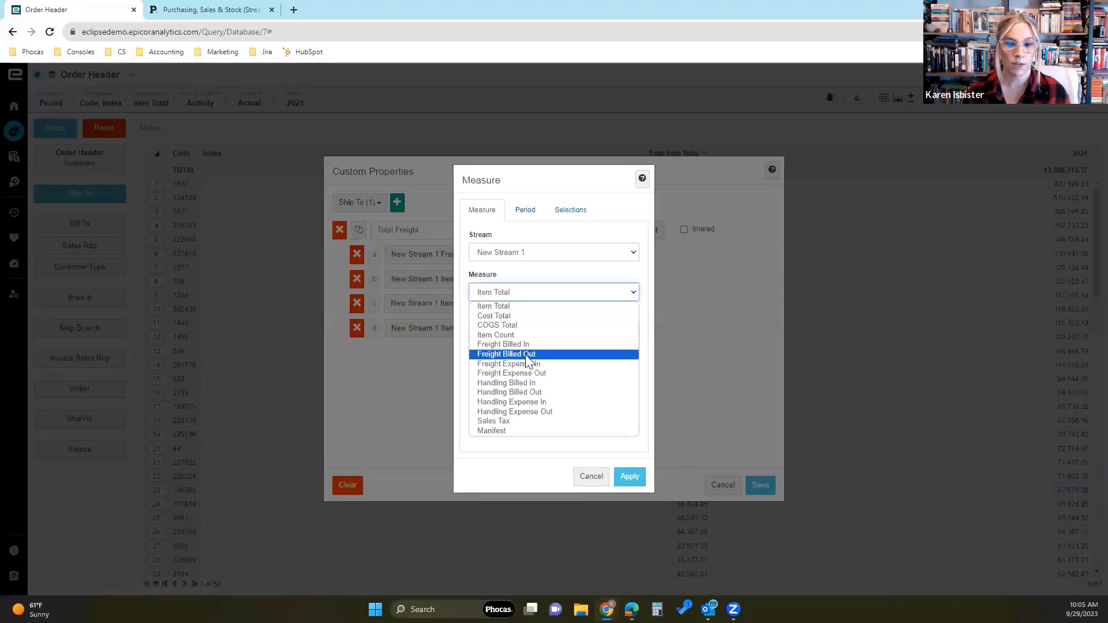
click(526, 356)
click(637, 479)
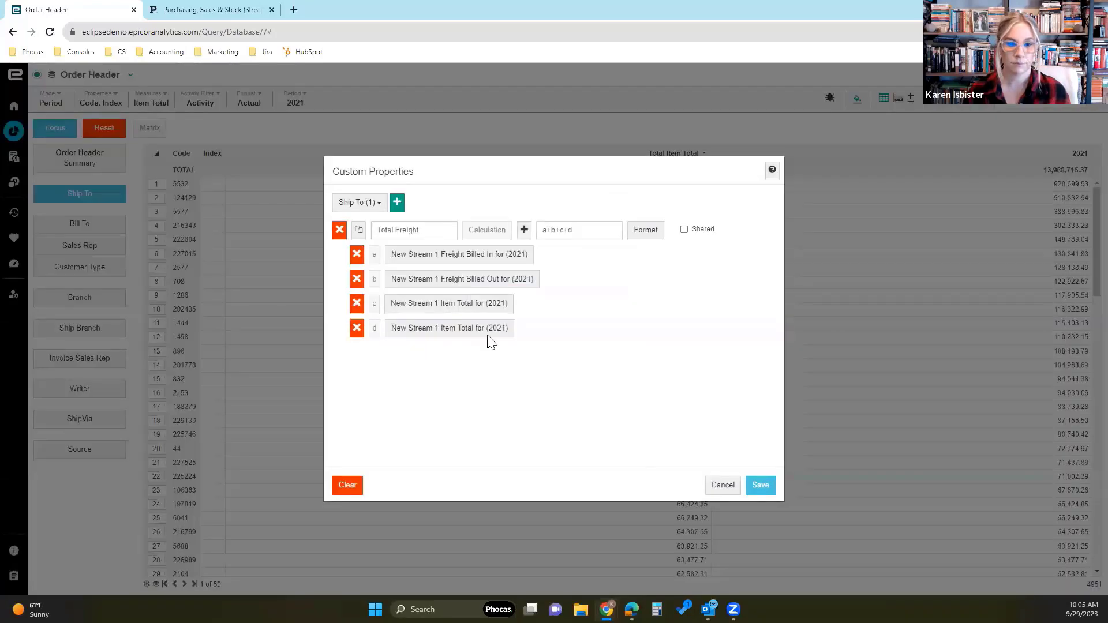
click(443, 301)
click(508, 292)
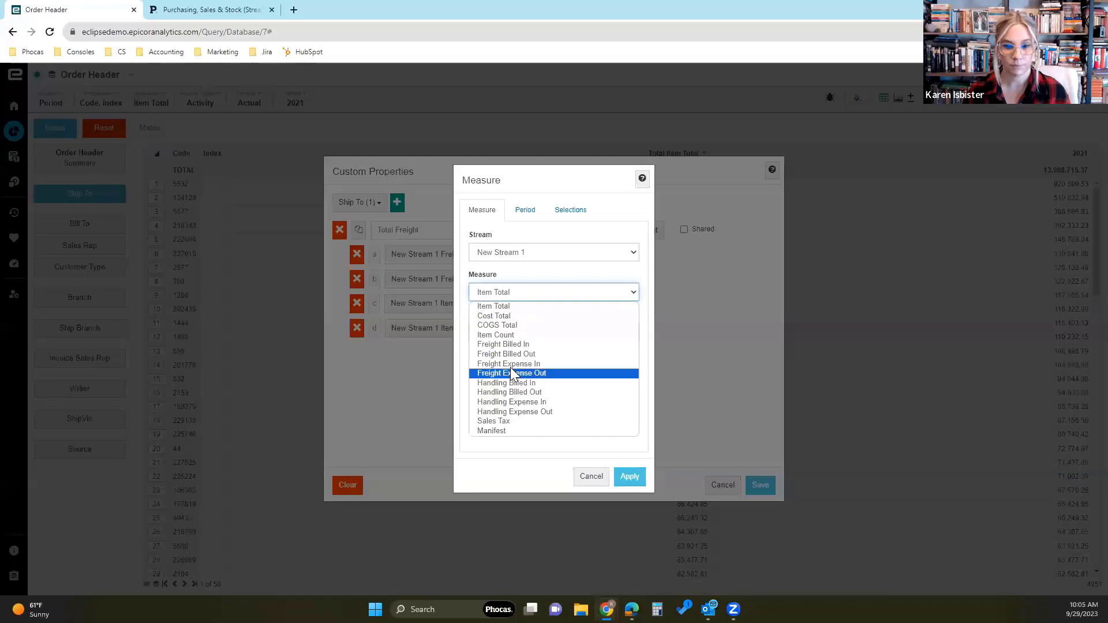
click(508, 370)
click(630, 477)
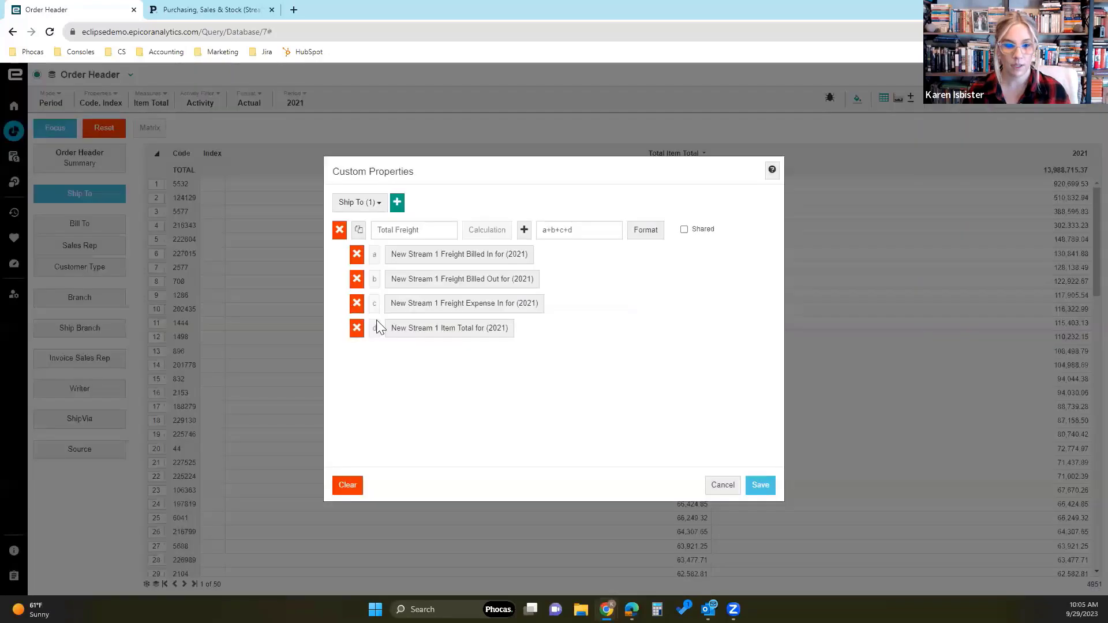
- Set variable d to the Freight Expense Out measure and save the Total Freight custom property
click(411, 329)
click(503, 295)
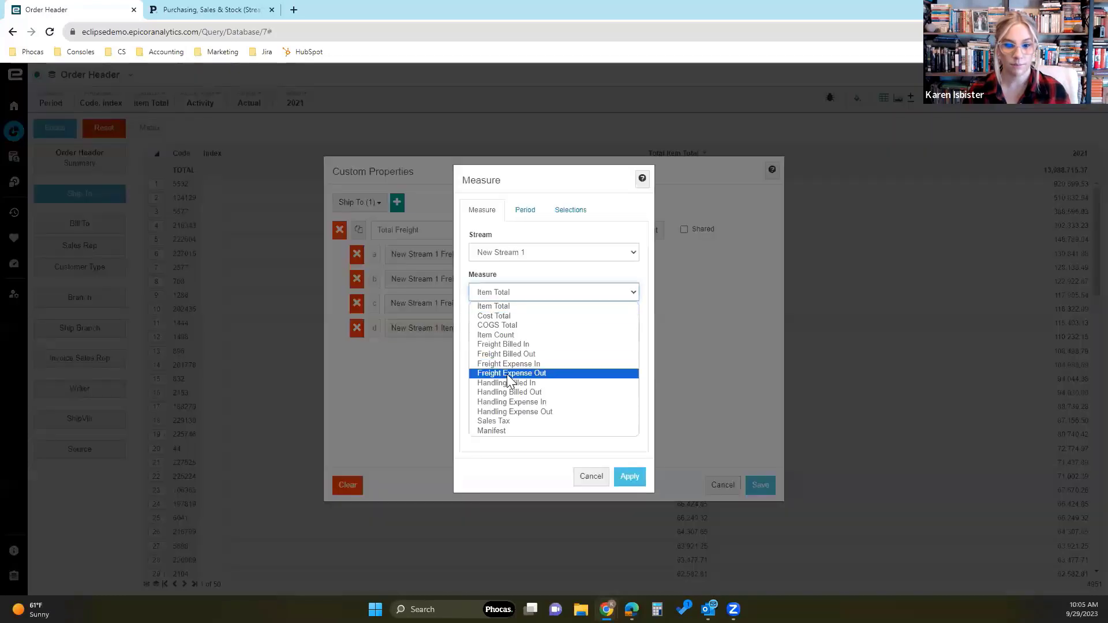
click(508, 373)
click(629, 477)
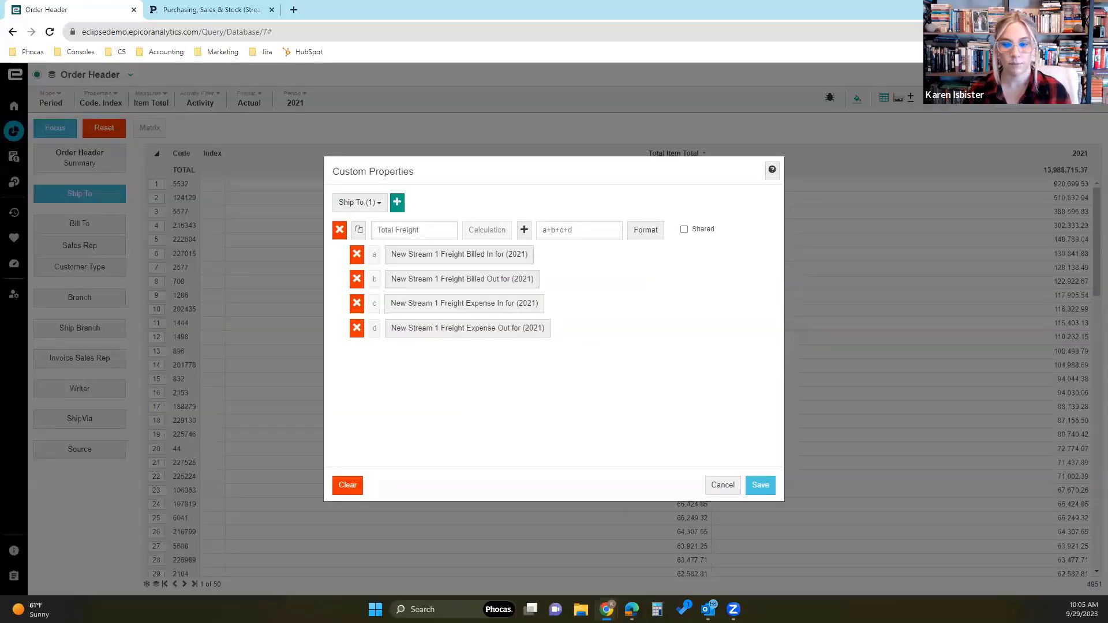
click(759, 486)
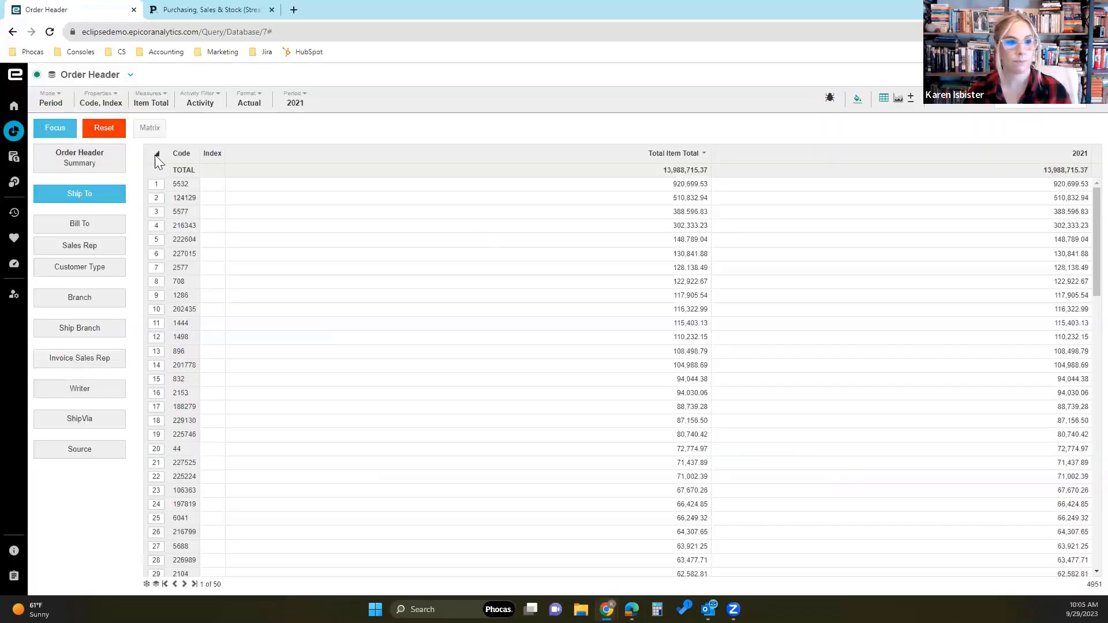
- Change the displayed Ship To properties by removing Index and adding Name and Total Freight
click(102, 103)
click(104, 180)
click(103, 196)
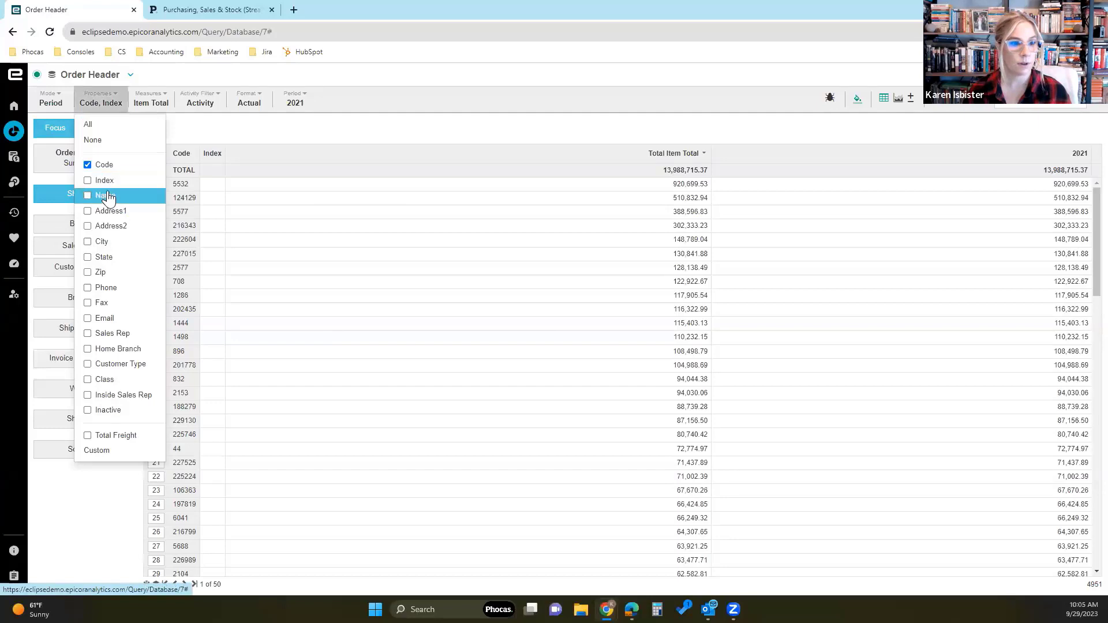
click(128, 437)
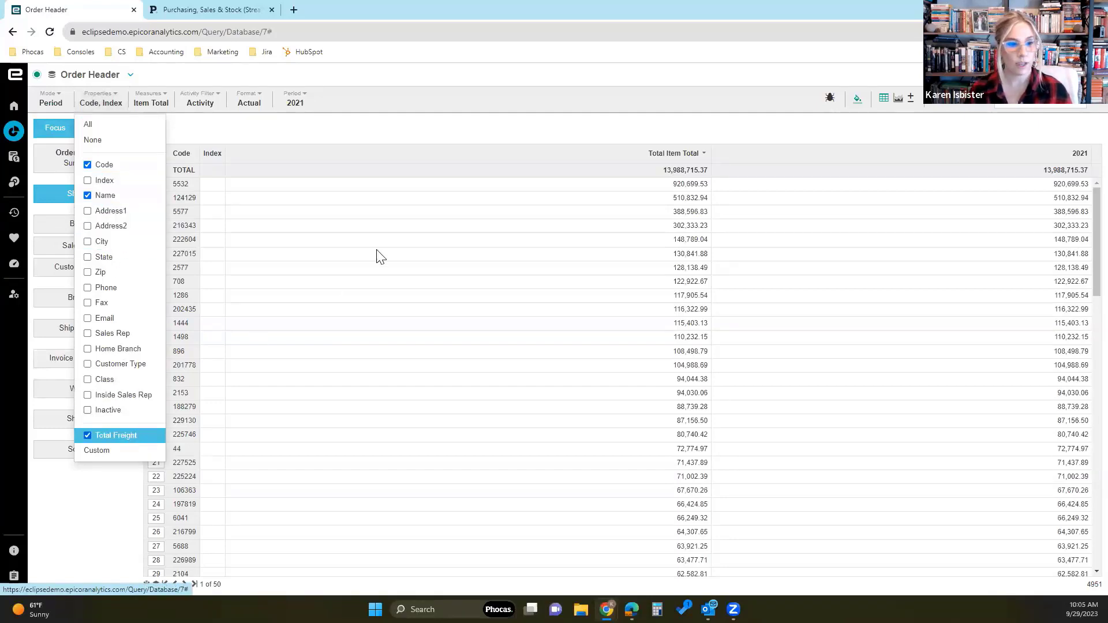
click(415, 126)
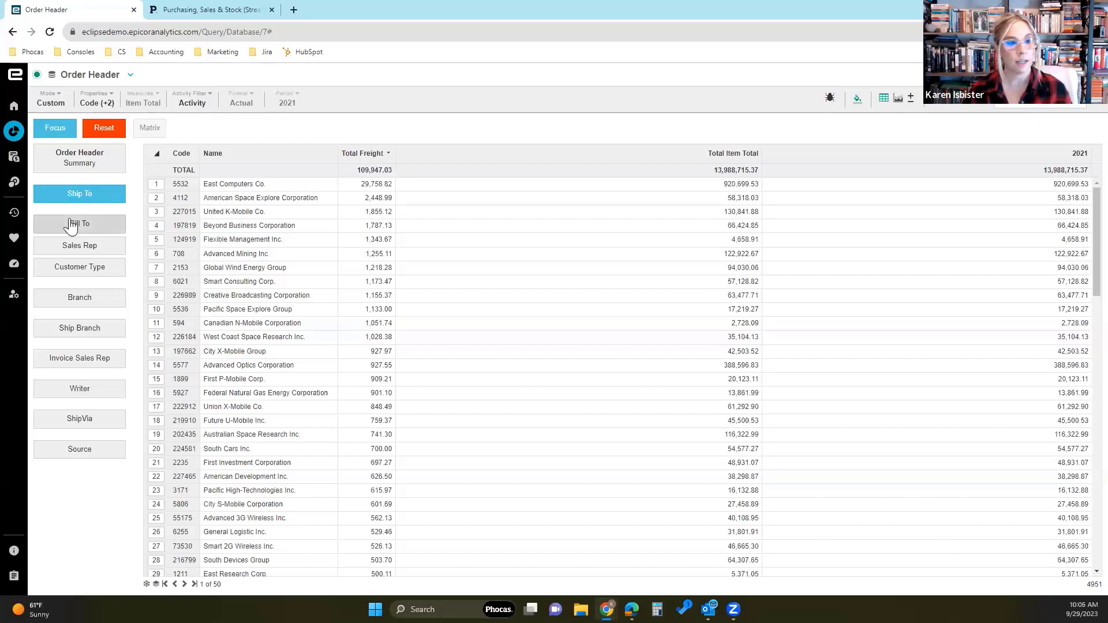
- Open the Bill To dimension and check whether its property list offers Total Freight
click(97, 229)
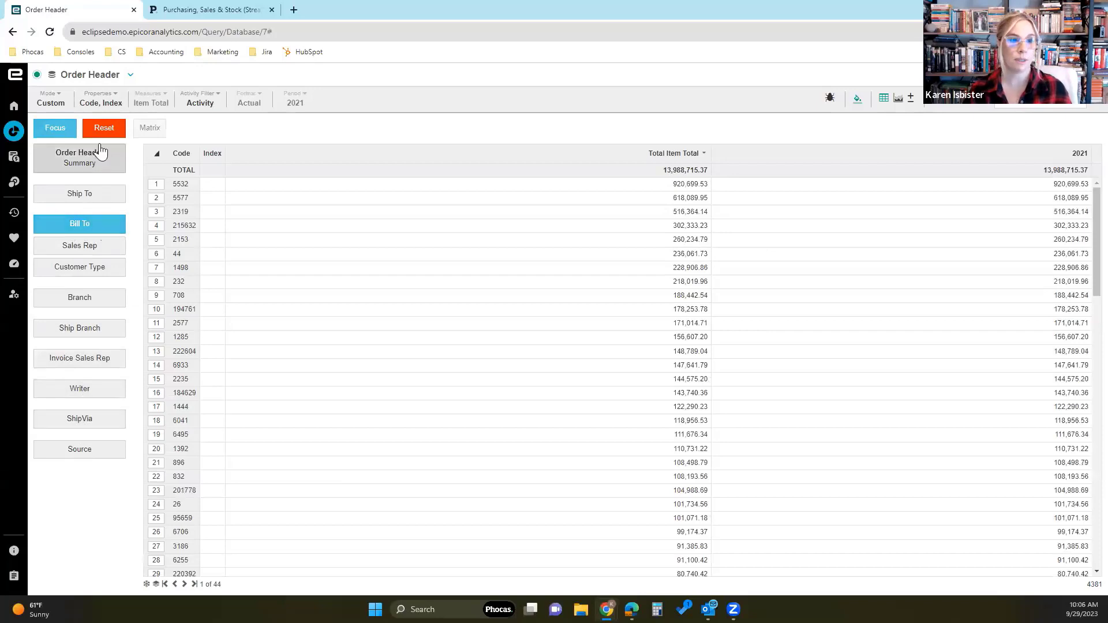
click(100, 100)
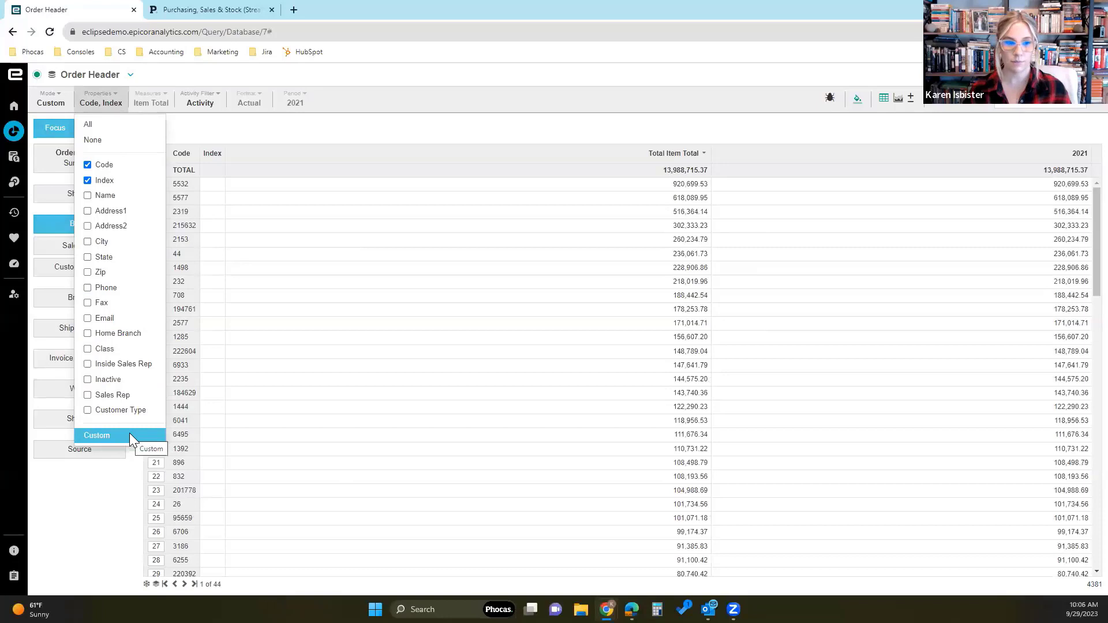
click(220, 142)
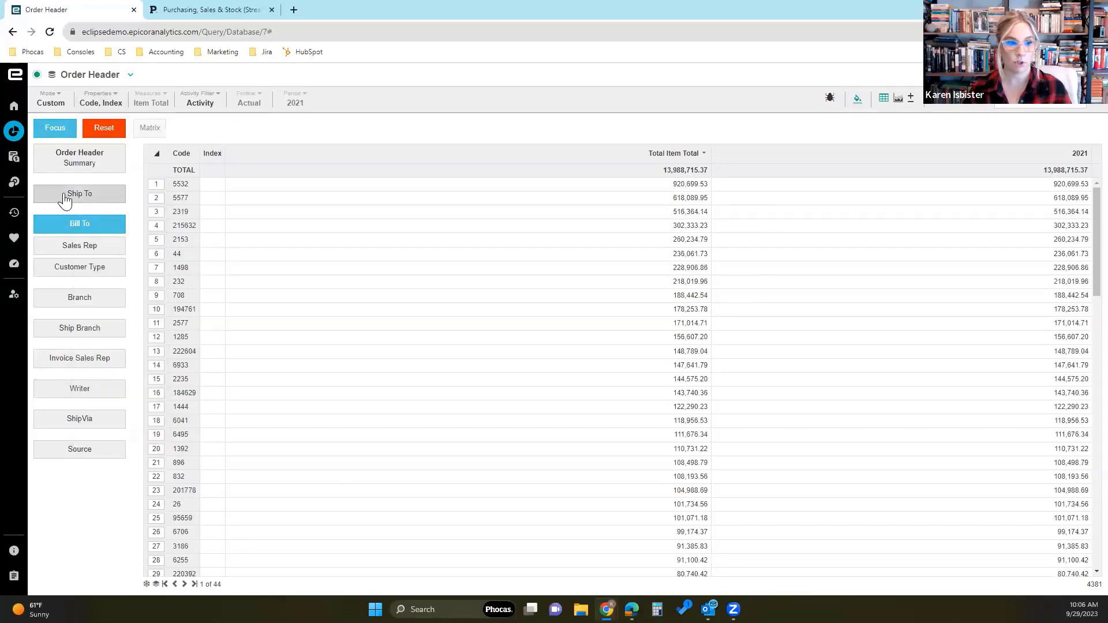
- Return to the Ship To dimension, hide the Total Freight property, and check the property list
click(100, 195)
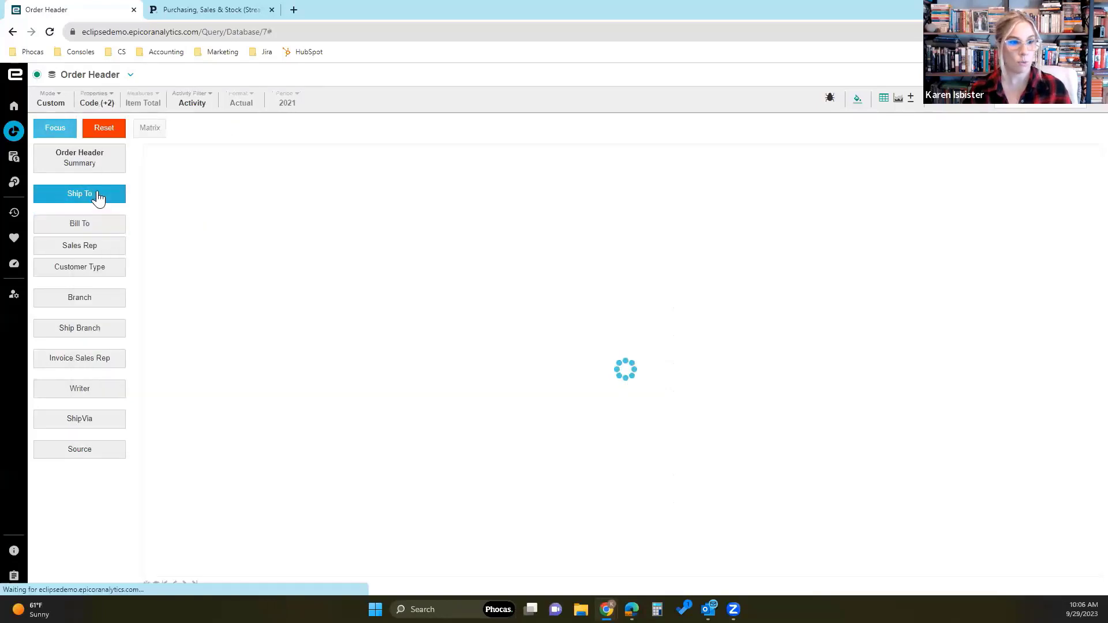
click(95, 101)
click(118, 439)
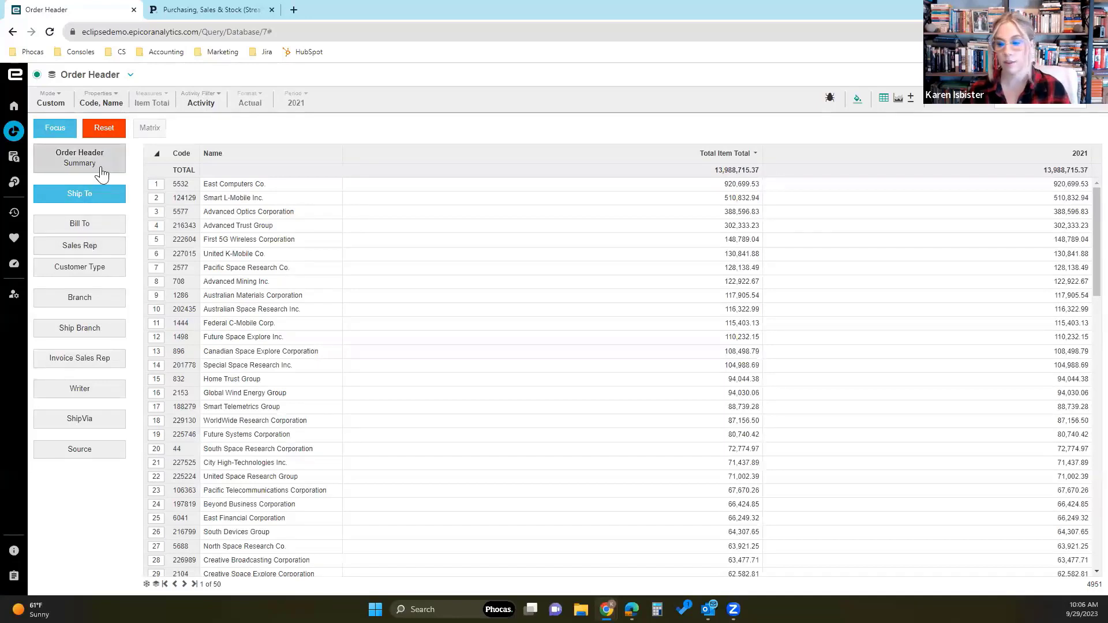
click(99, 108)
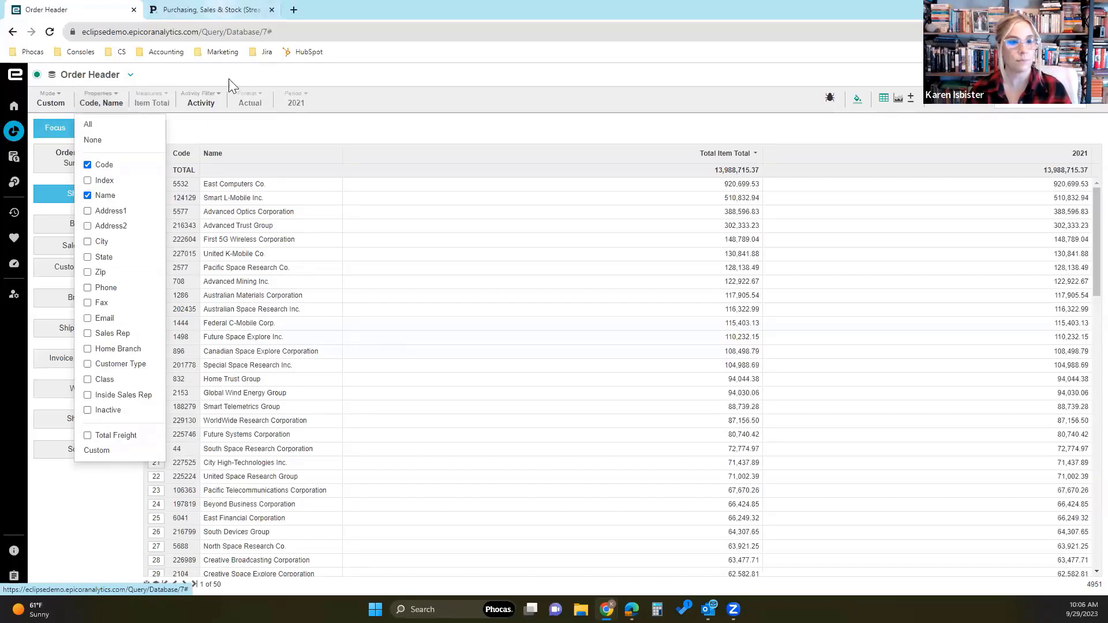
click(215, 137)
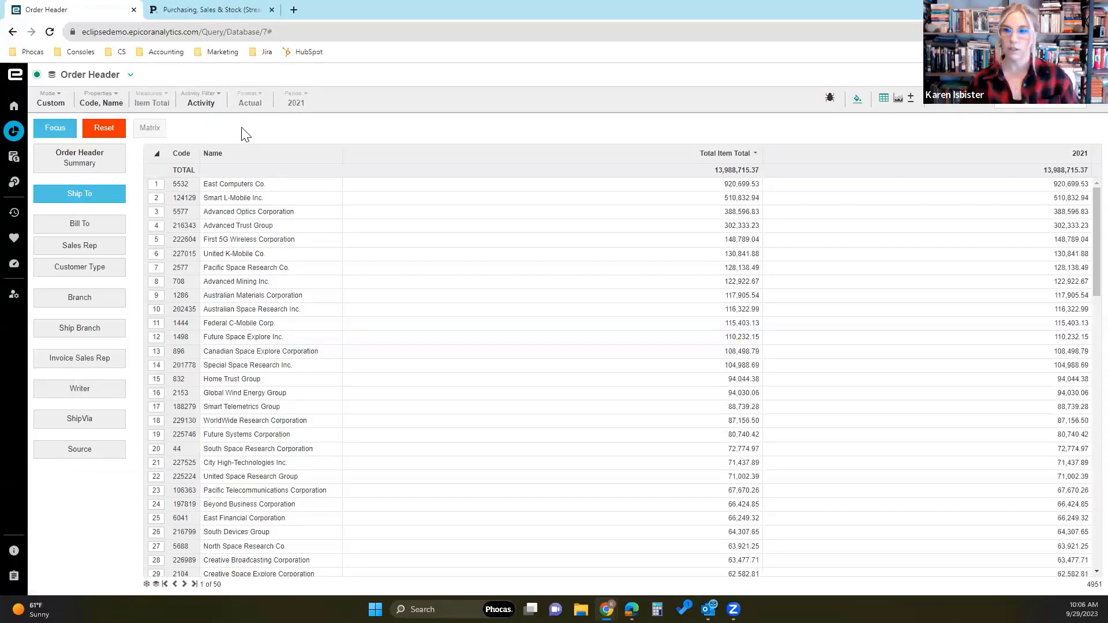
- Switch to the Purchasing, Sales & Stock (Streams) database and show the Customer values as a column chart
click(219, 10)
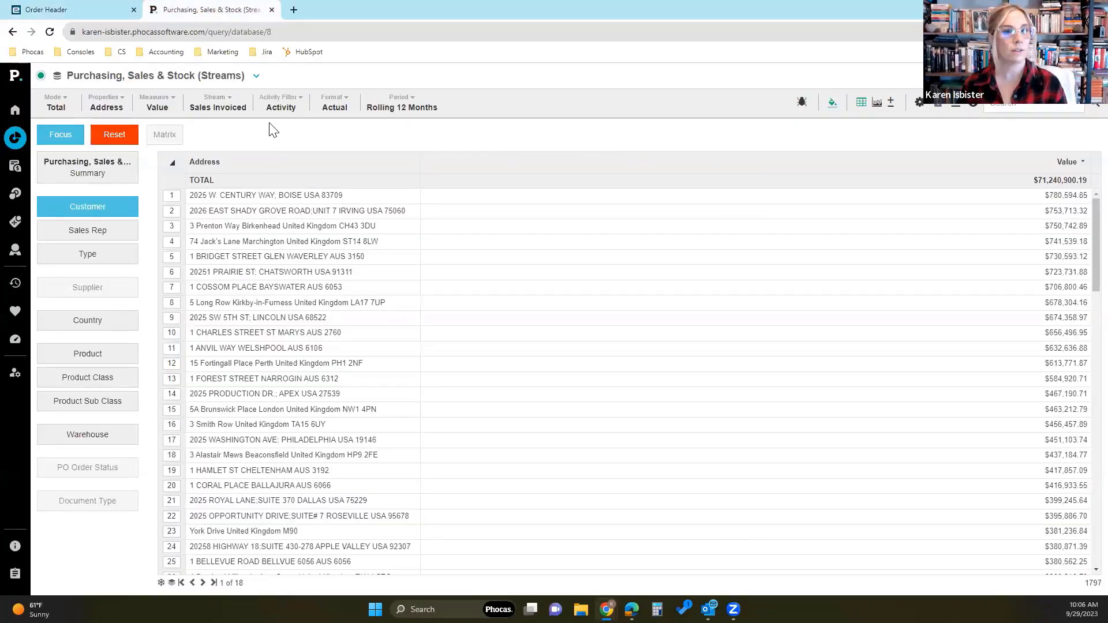
click(878, 104)
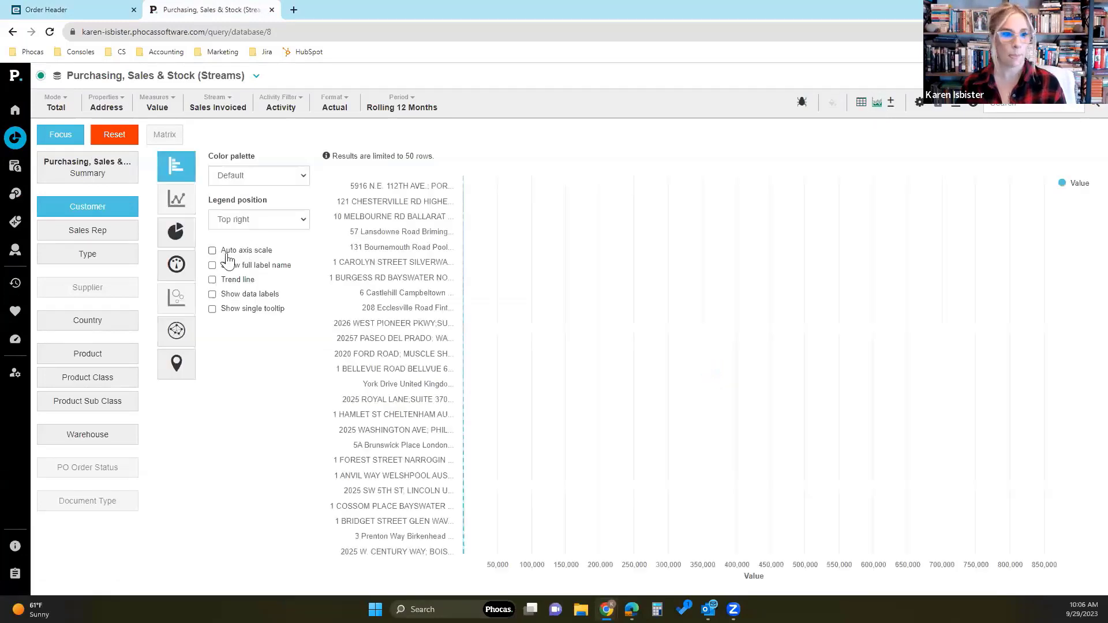
click(180, 168)
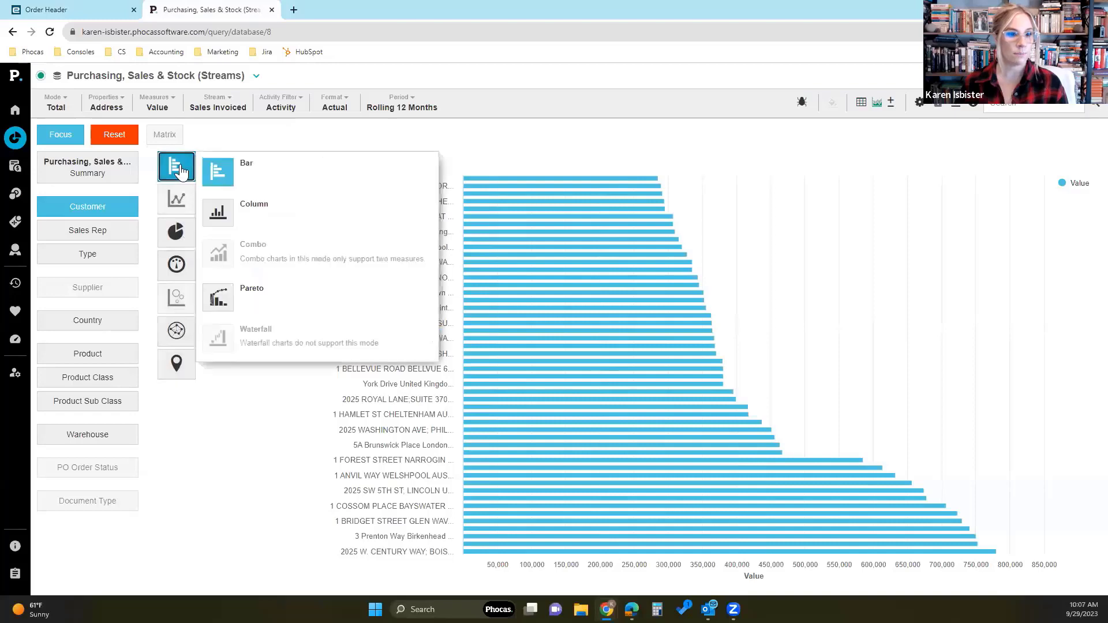
click(221, 209)
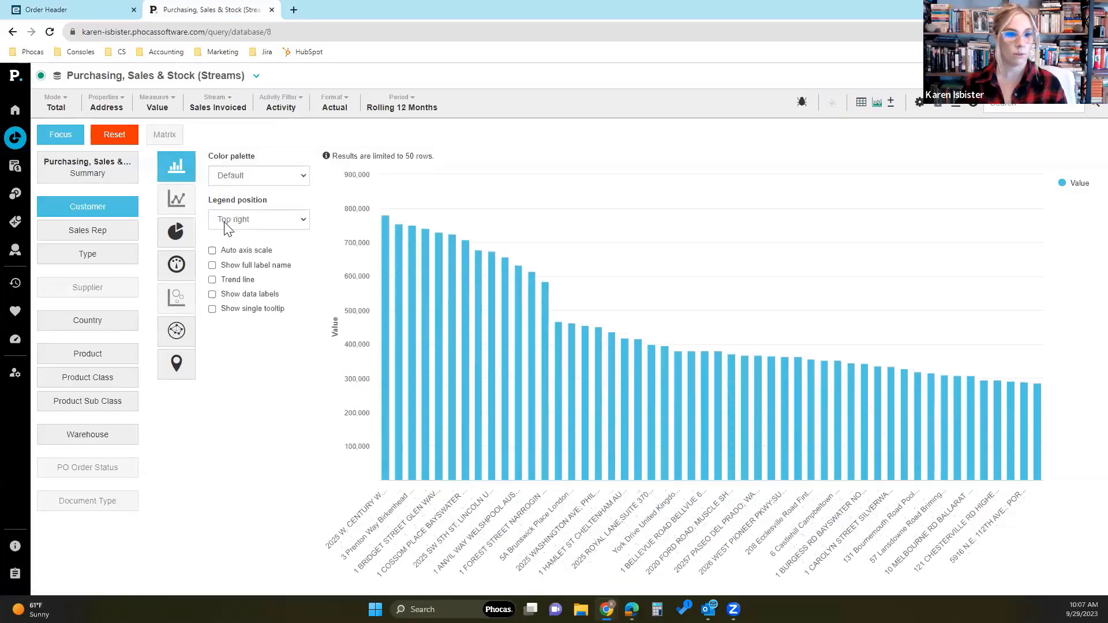
mouse_move(410, 367)
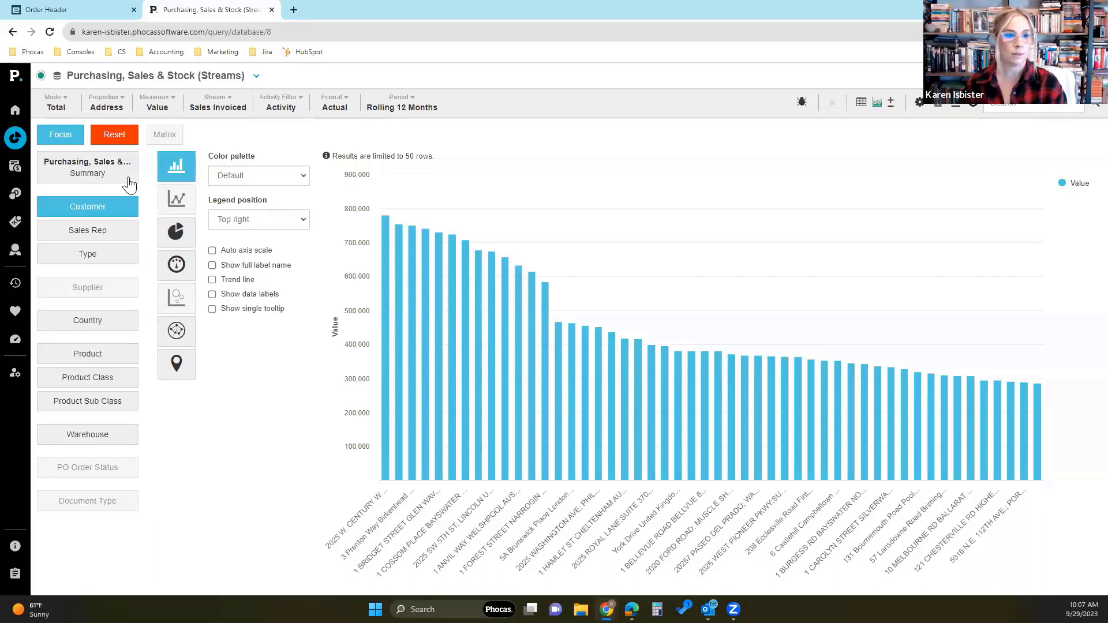
- Chart the values by Sales Rep and change the chart type to Bar
click(111, 234)
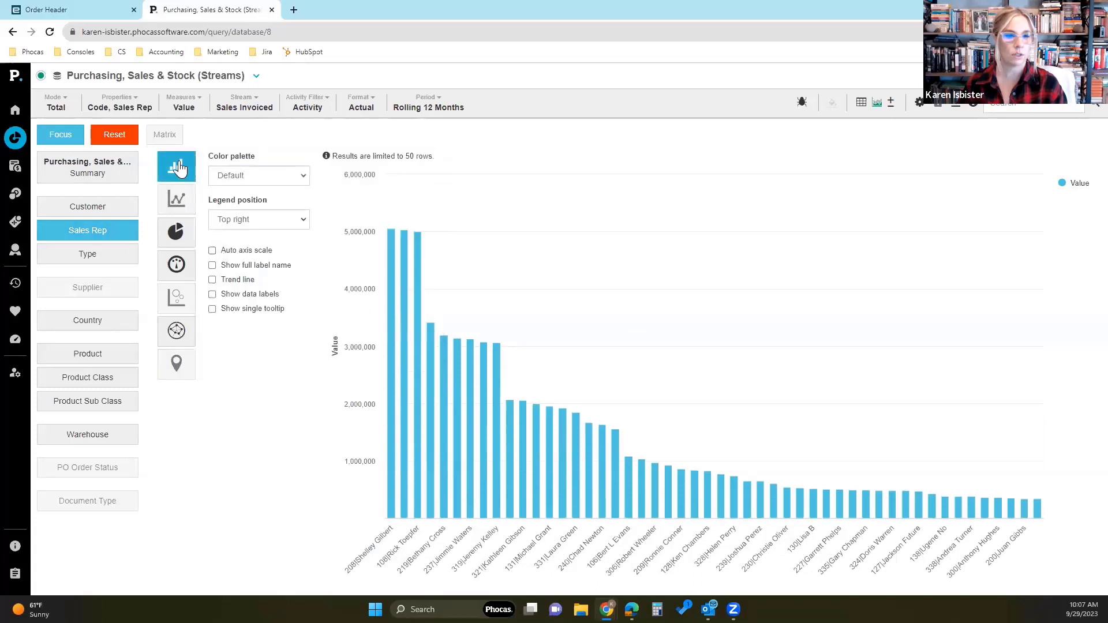
mouse_move(179, 168)
click(227, 178)
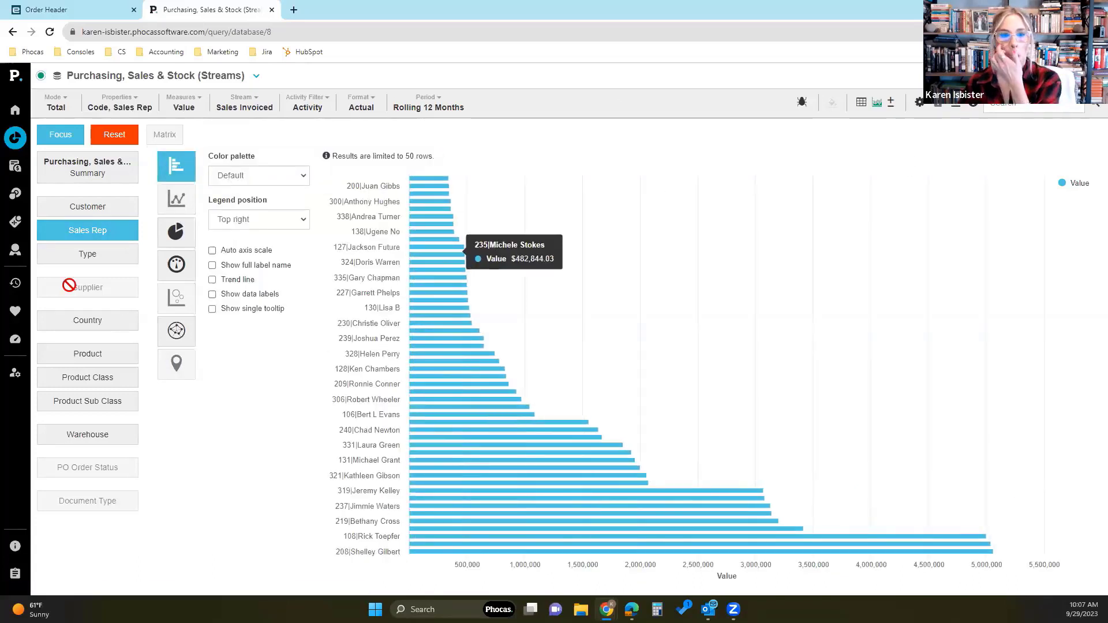
- Open the database summary and compare it as line, bar, area and column charts
click(113, 175)
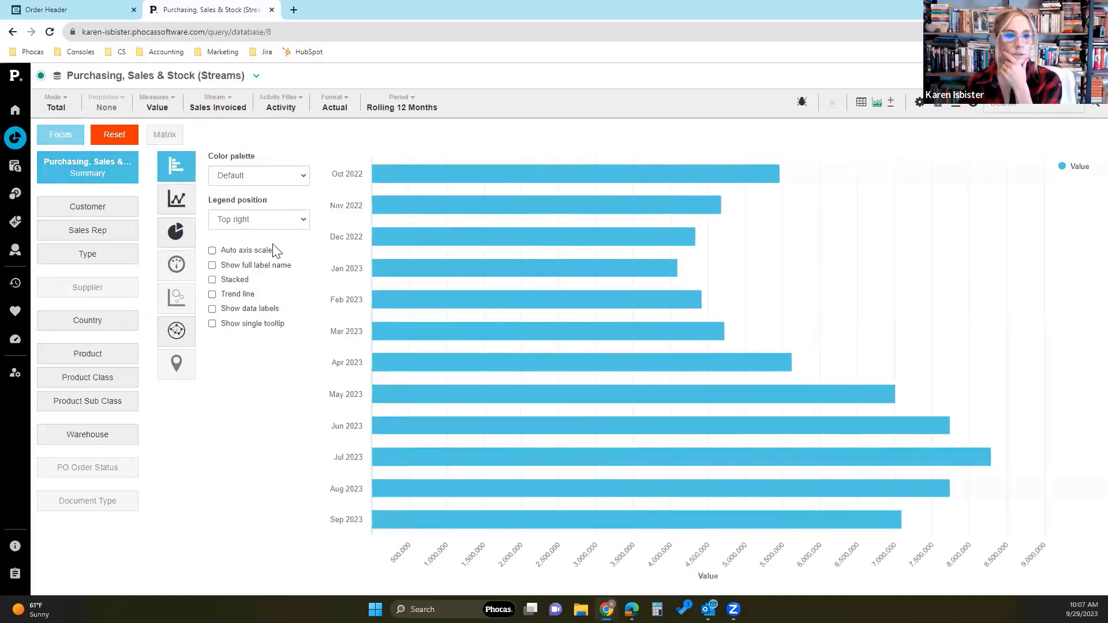
mouse_move(176, 198)
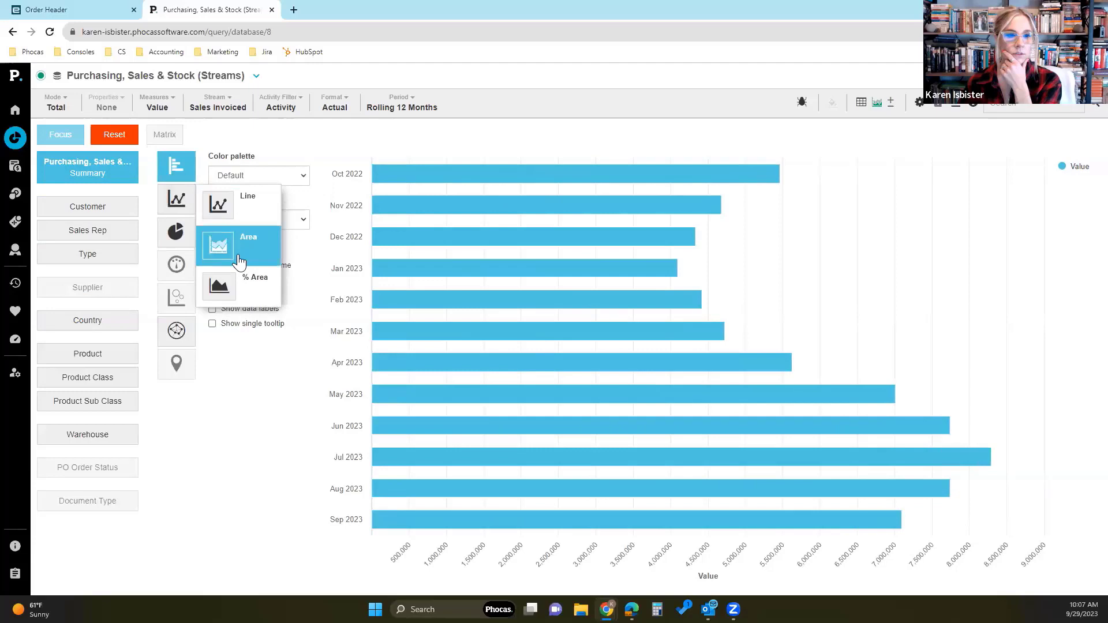
click(244, 202)
mouse_move(176, 166)
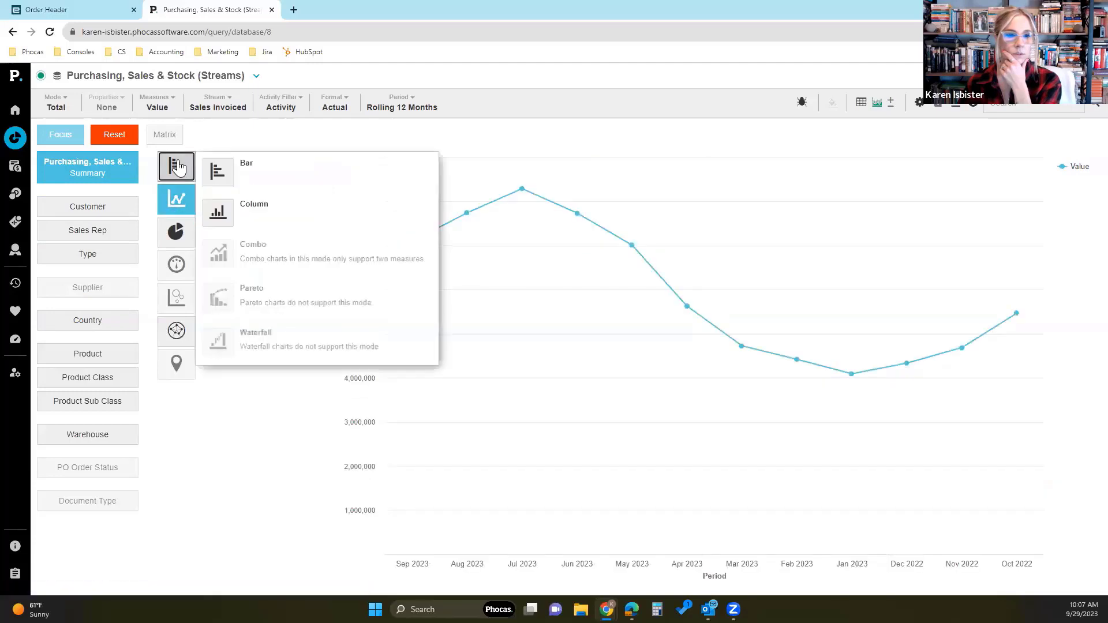
click(209, 171)
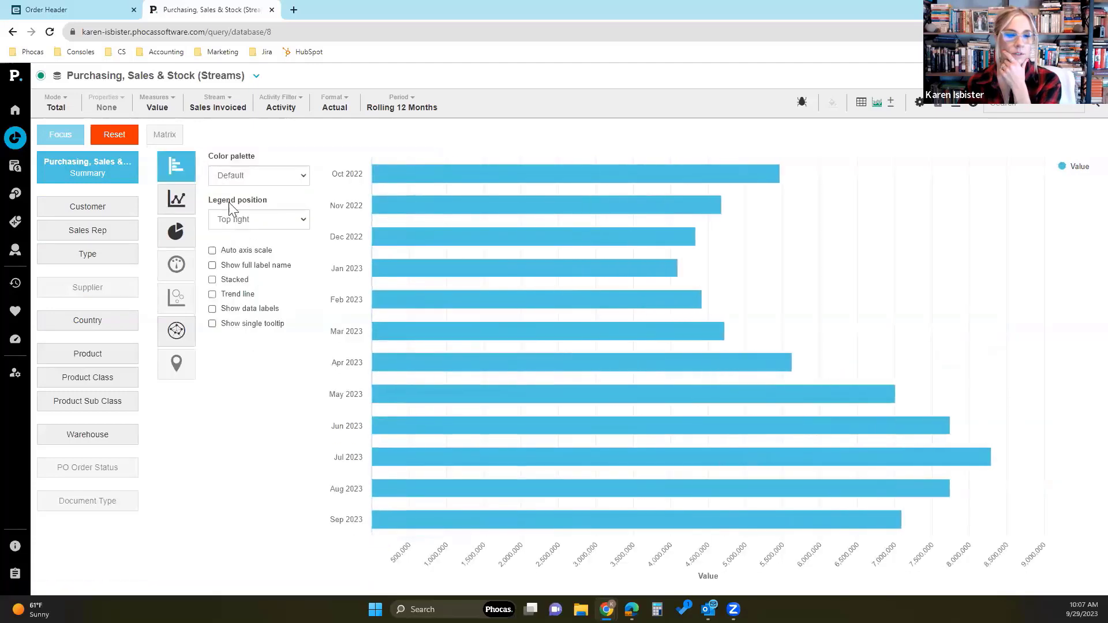
mouse_move(180, 211)
click(218, 245)
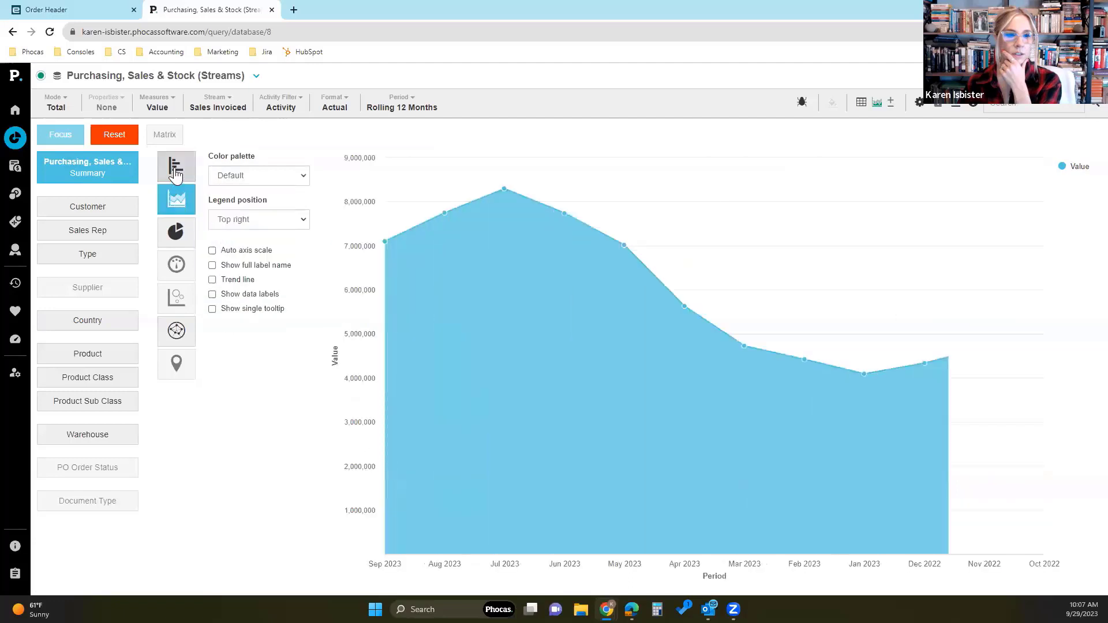
mouse_move(177, 166)
click(220, 230)
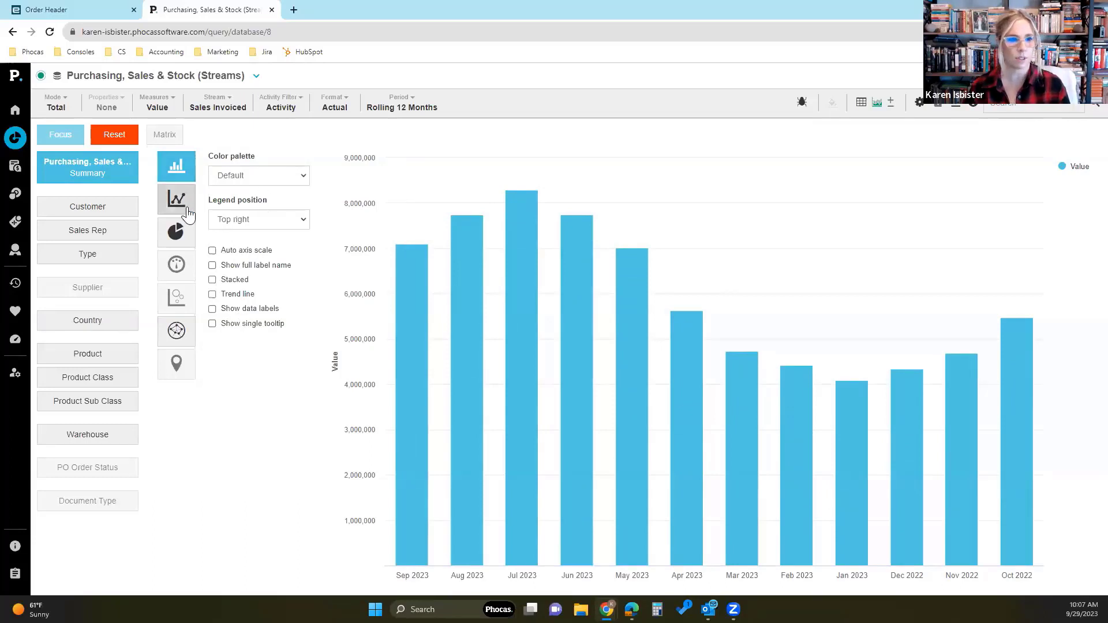
- Display the summary as a line chart with Auto axis scale and Show full label name enabled
mouse_move(176, 199)
click(226, 197)
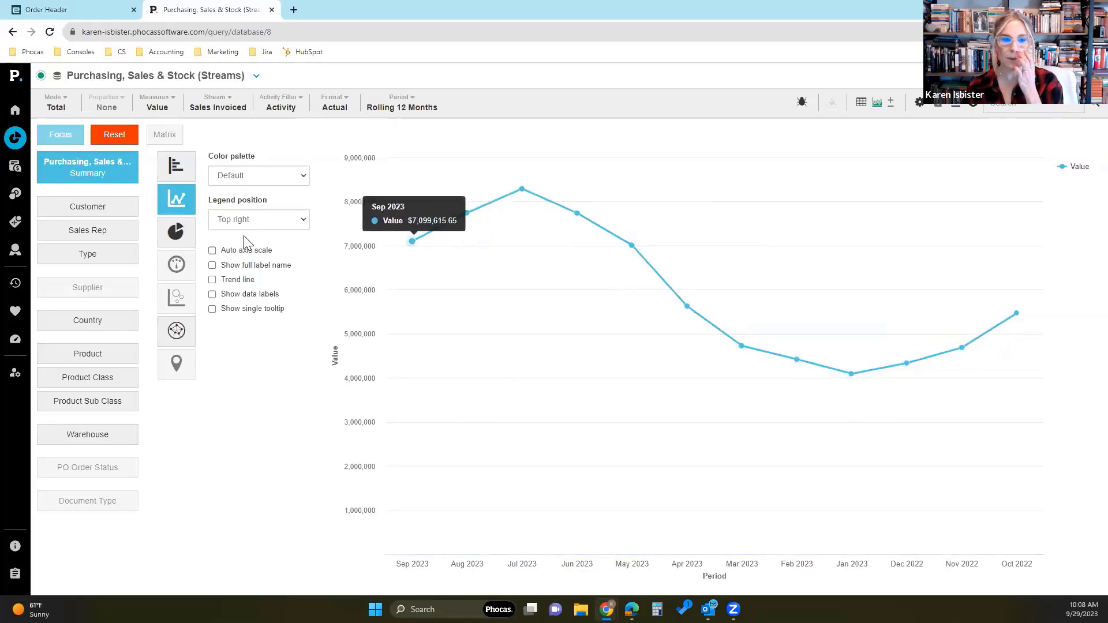
click(237, 256)
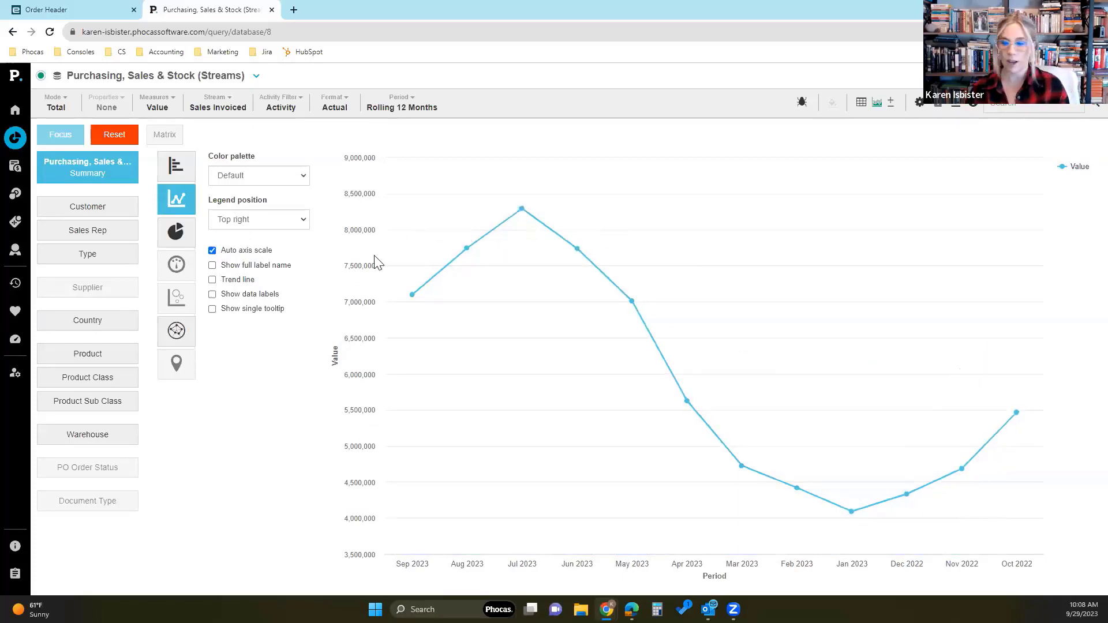
click(259, 269)
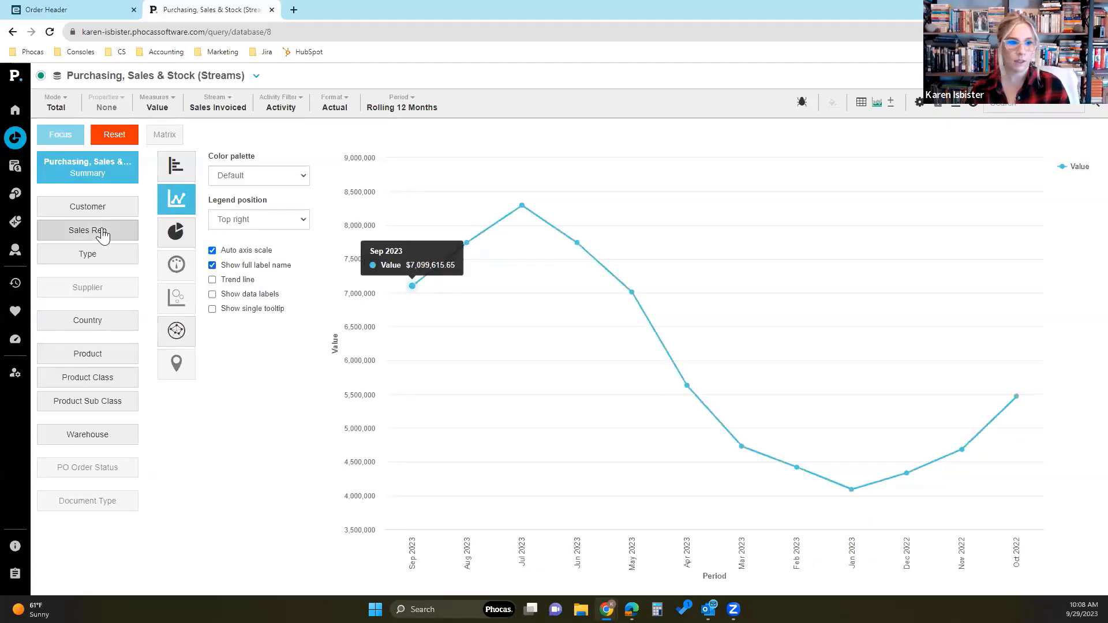
- Go through the Customer and Sales Rep charts to the Product chart and check its line chart options
click(100, 206)
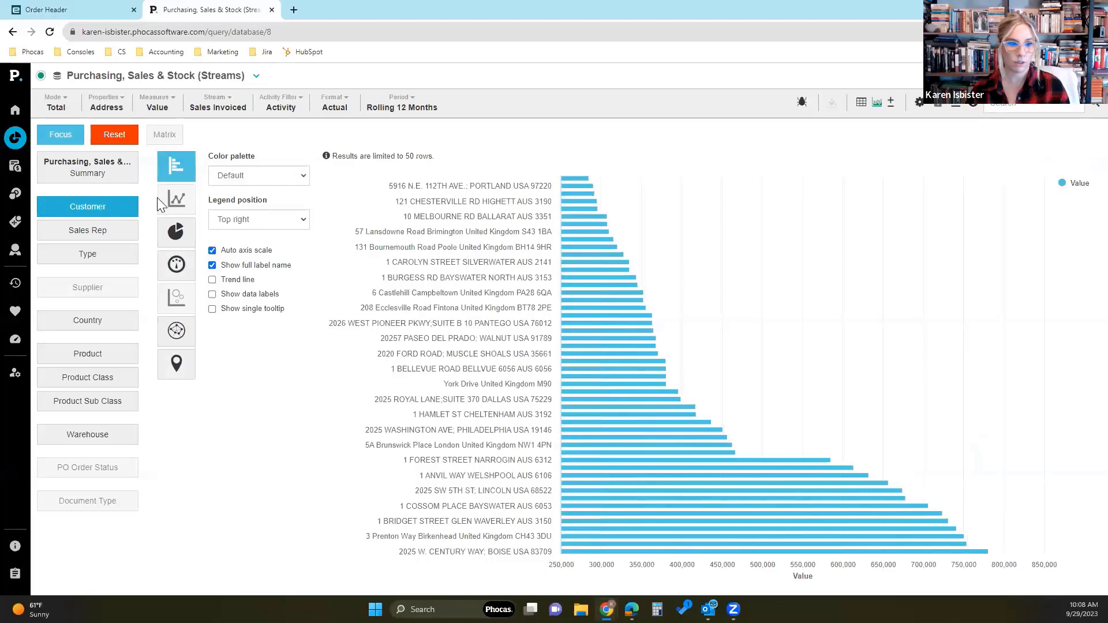
click(88, 228)
click(99, 364)
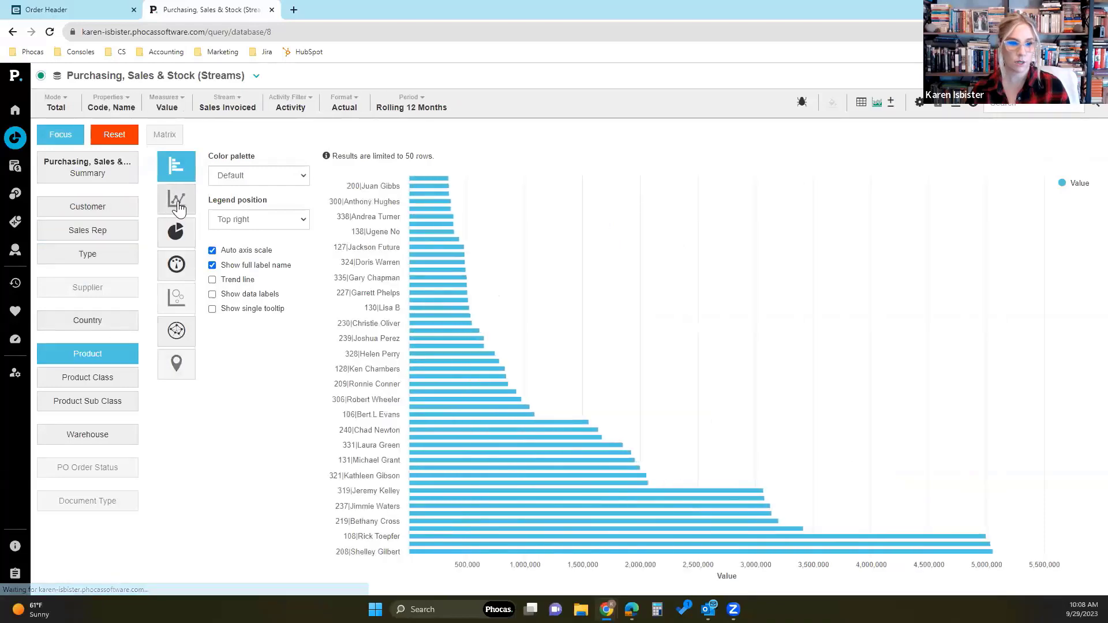
mouse_move(178, 206)
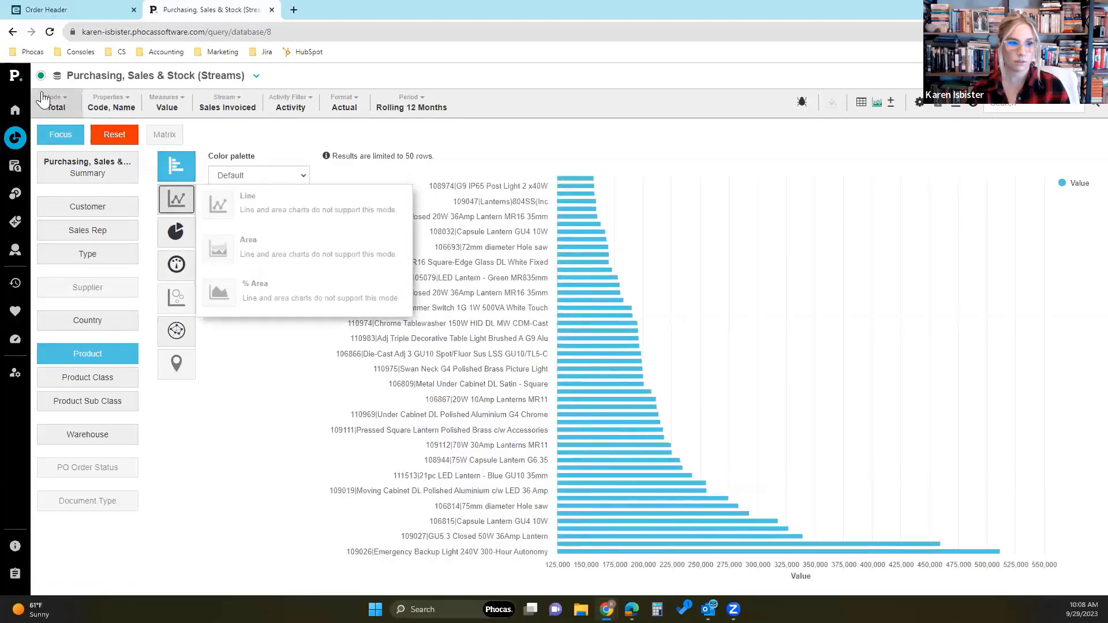
- Set the Product chart to Period mode, turn off full label names, and enable Use total
click(56, 104)
click(78, 147)
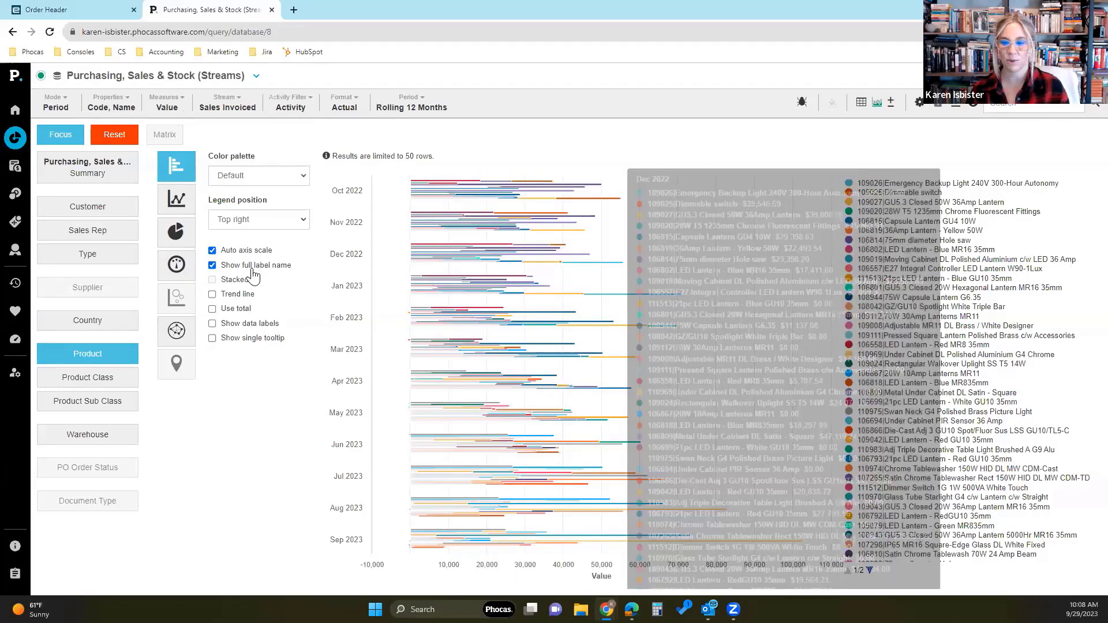
click(253, 270)
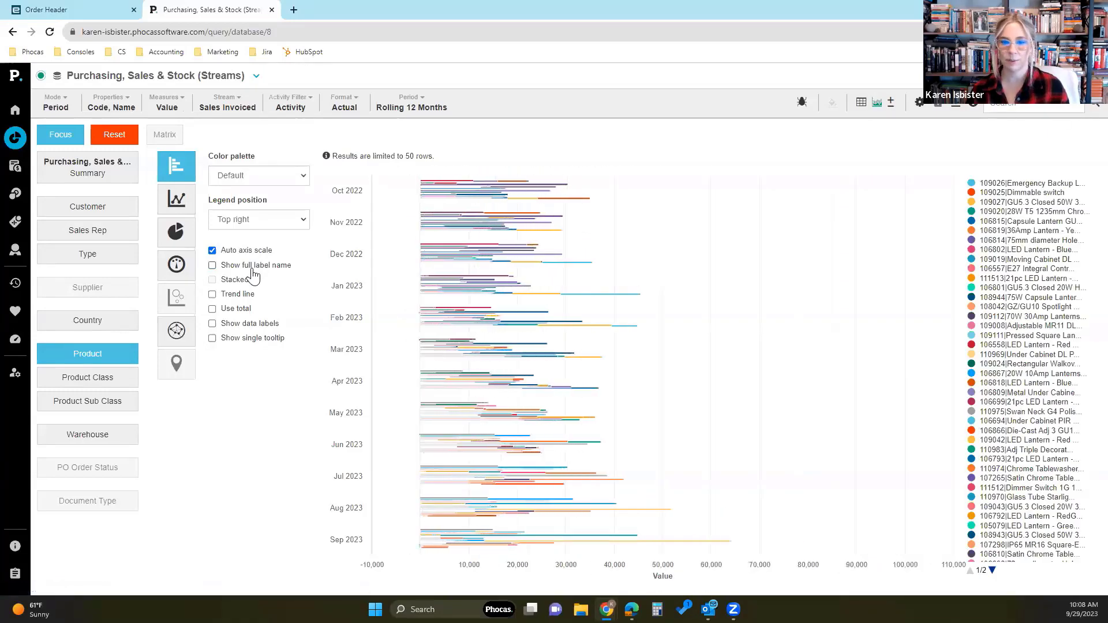
click(243, 314)
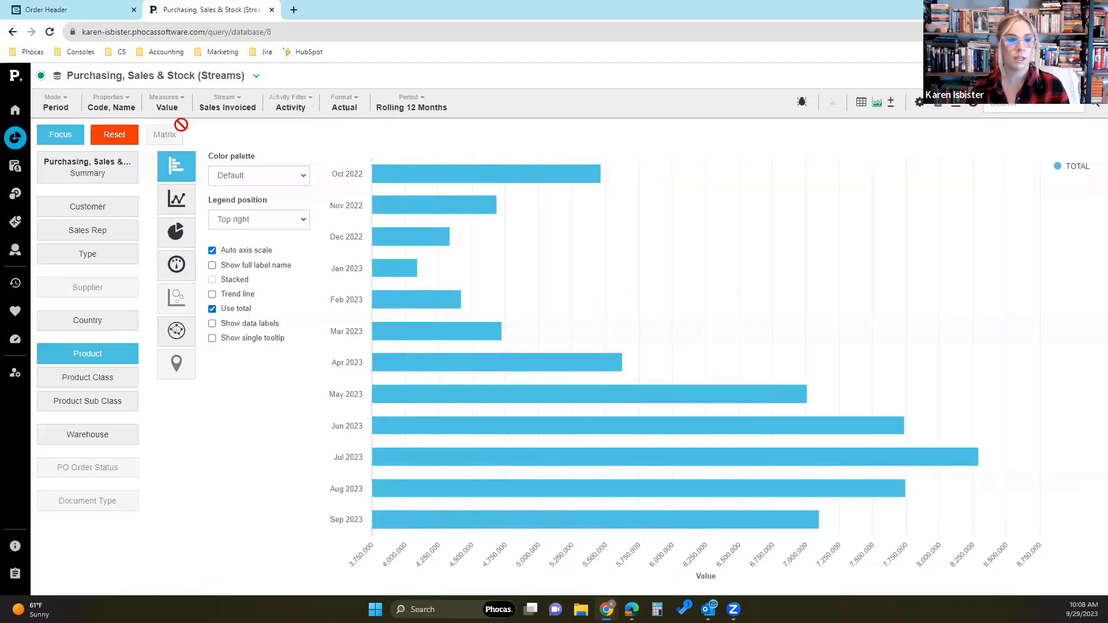
- Display the Customer dimension as a column chart with full label names enabled and Use total turned off
click(176, 167)
click(216, 212)
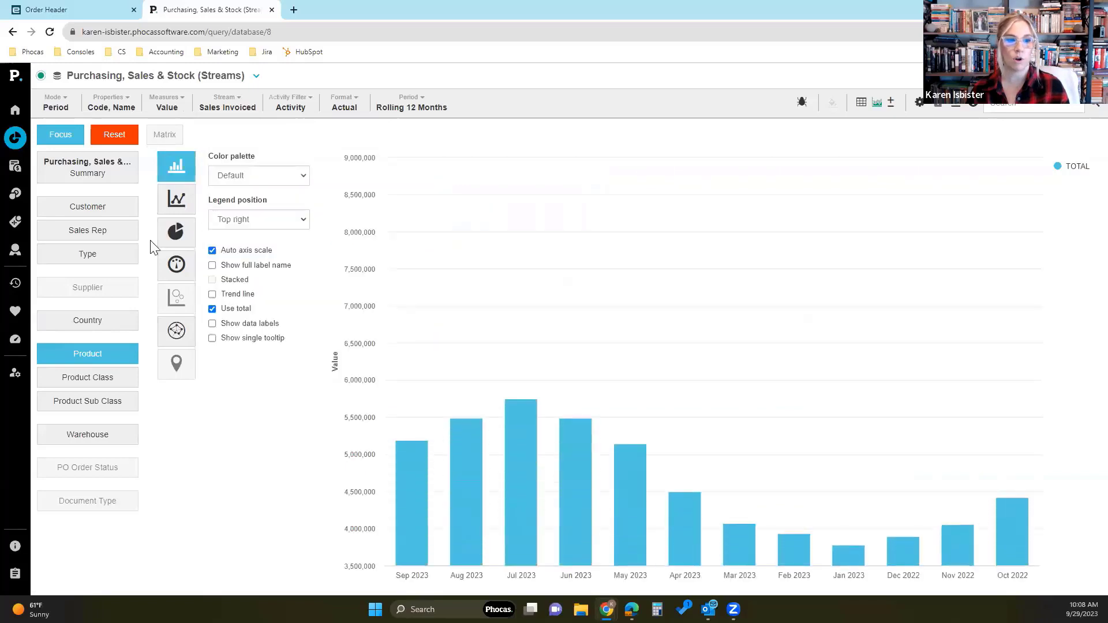
click(116, 214)
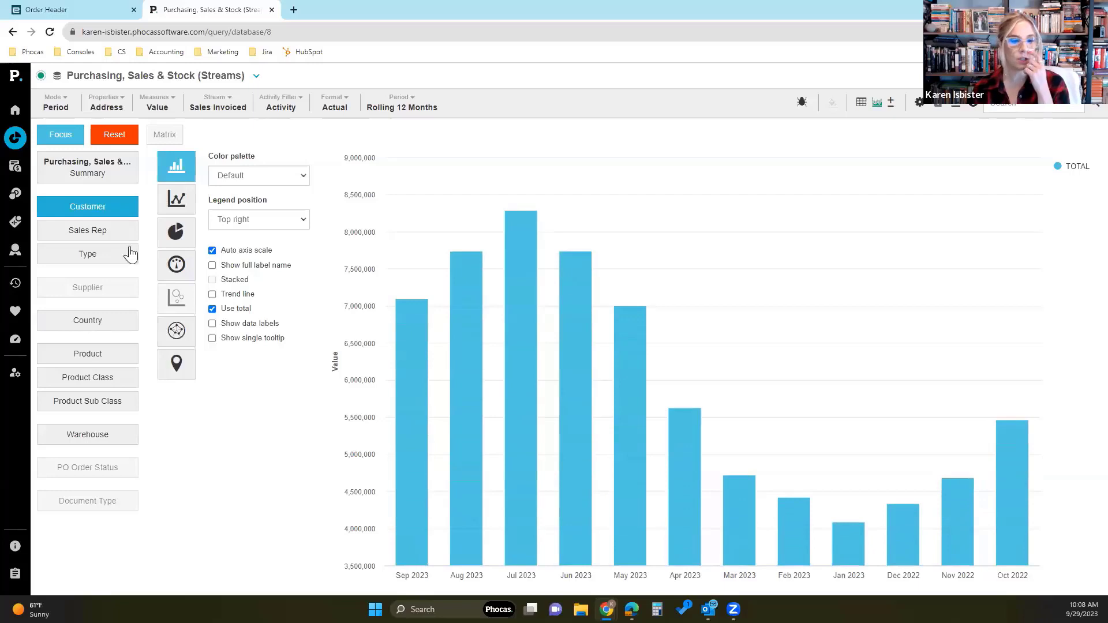
click(67, 106)
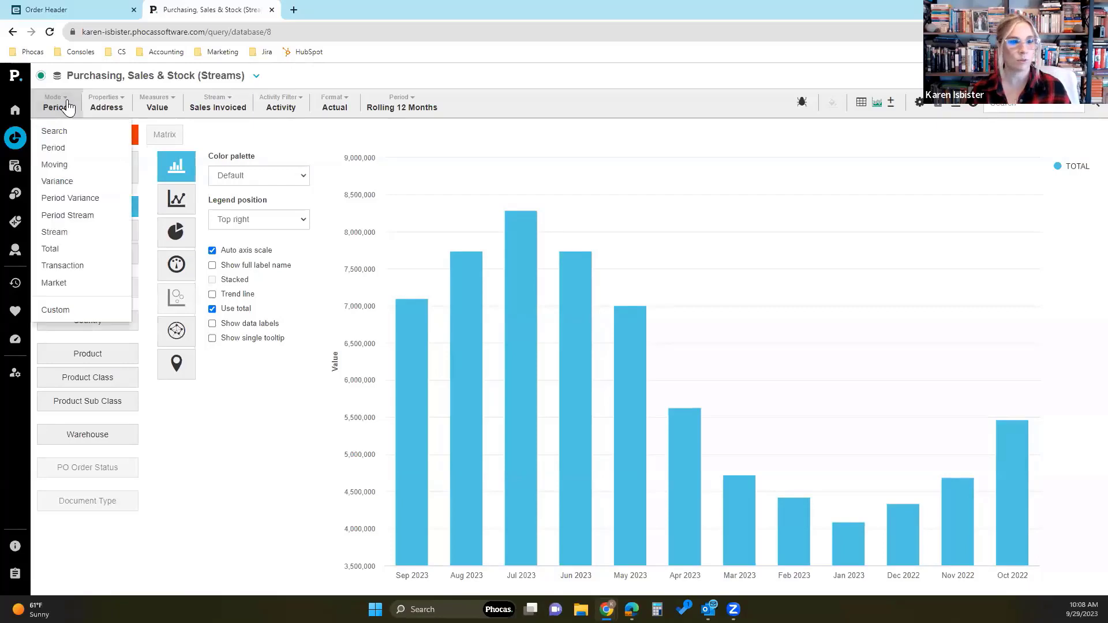
click(68, 105)
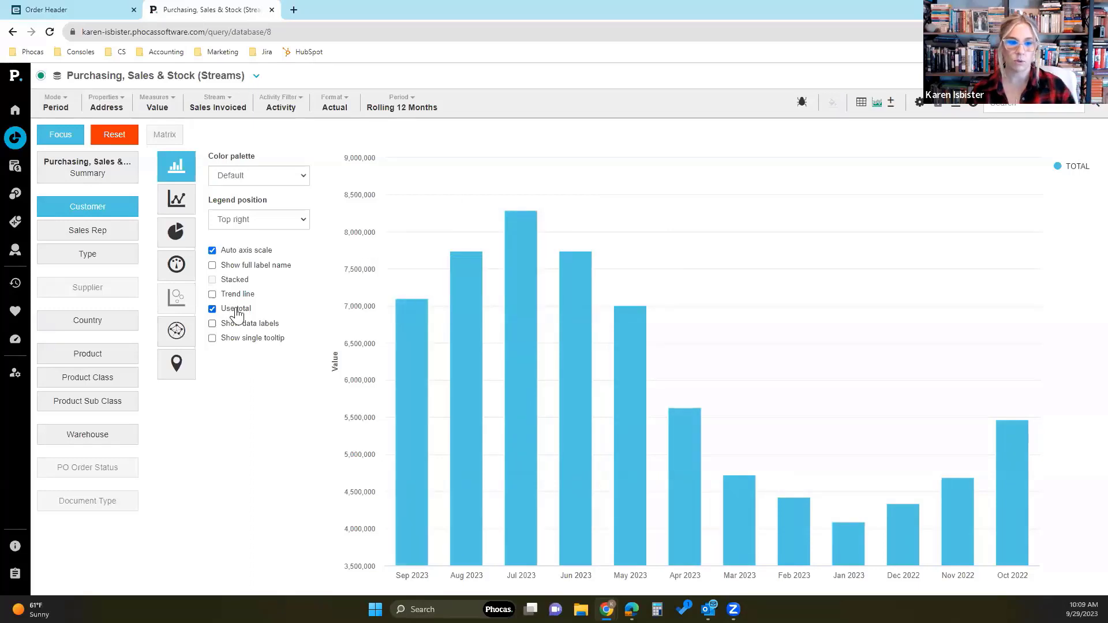
click(231, 267)
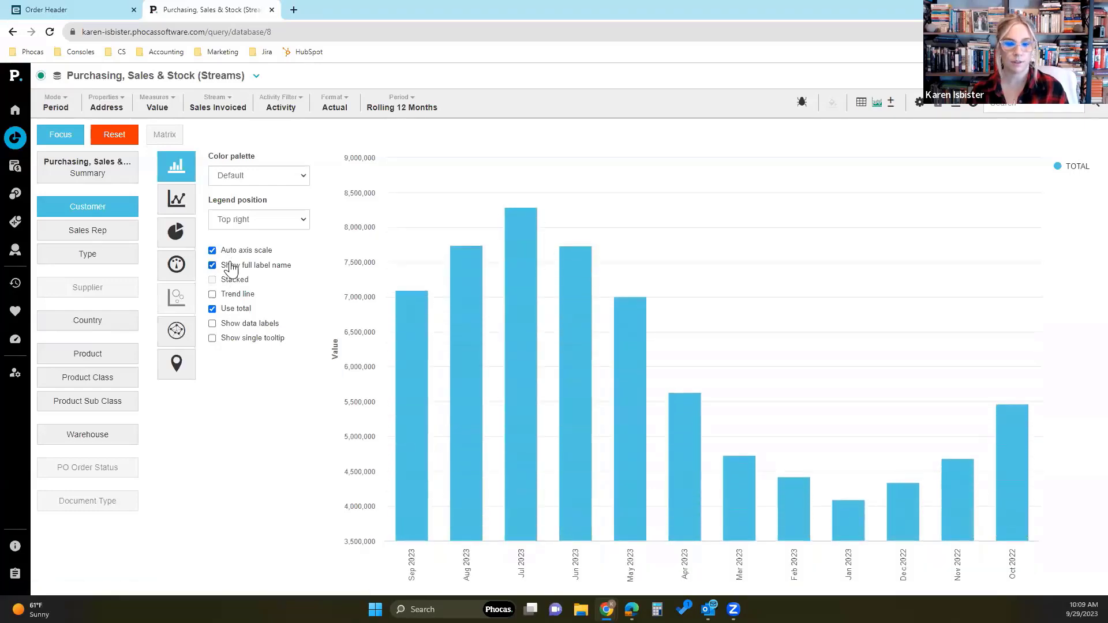
click(242, 312)
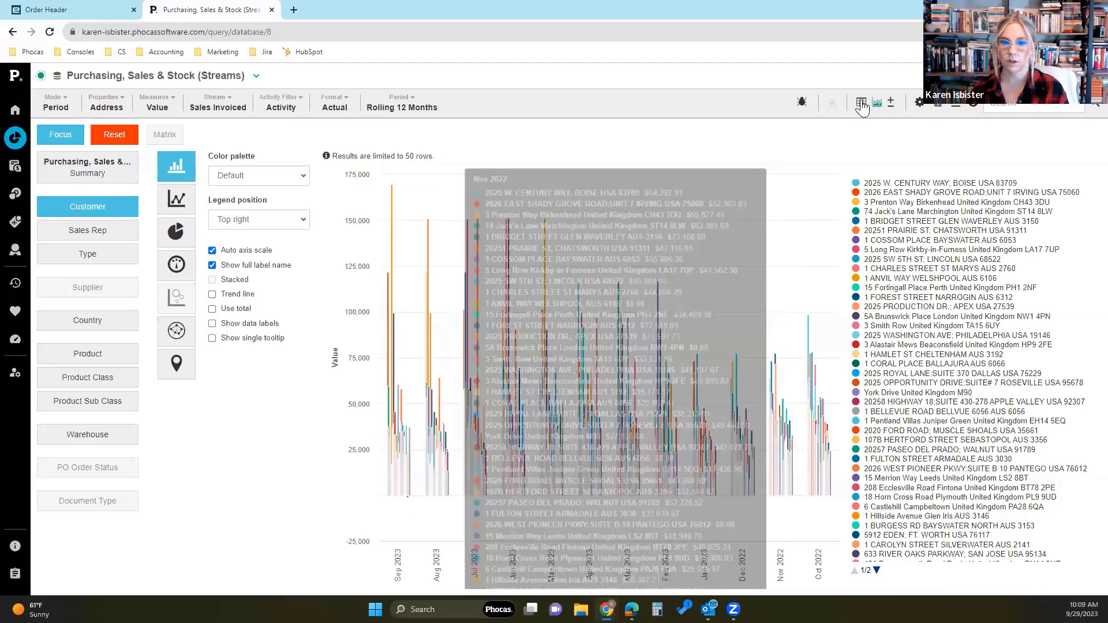
- Focus the Customer data on the first five address rows of the grid and show the result as a chart
click(861, 103)
drag(173, 202, 163, 256)
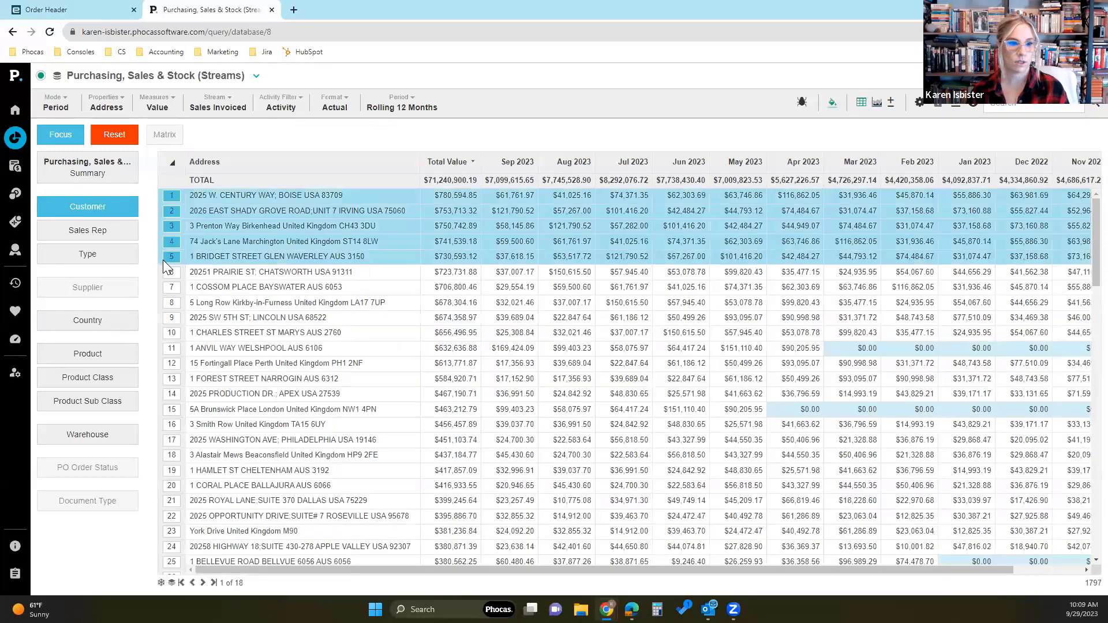
click(61, 137)
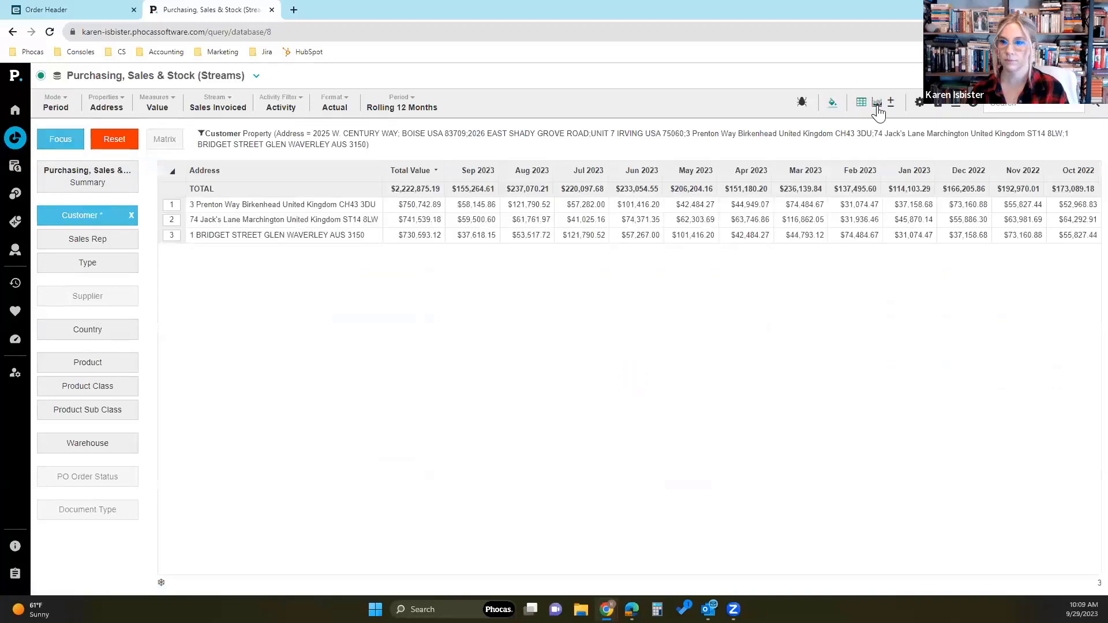
click(876, 103)
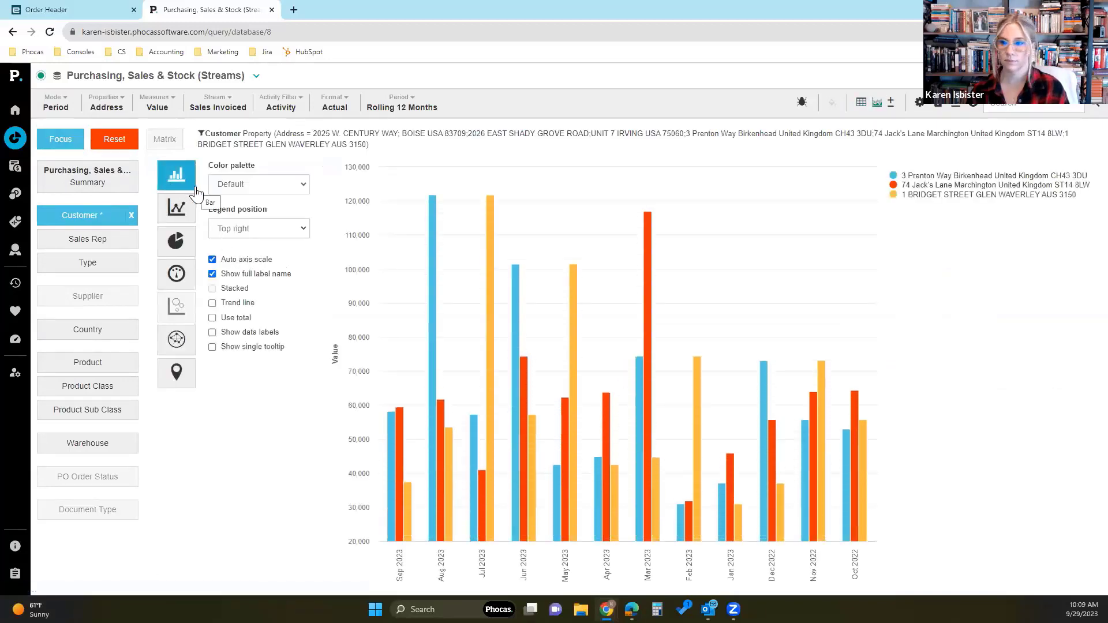
- Turn off full label names and enable Show data labels and Use total on the focused Customer chart
click(262, 277)
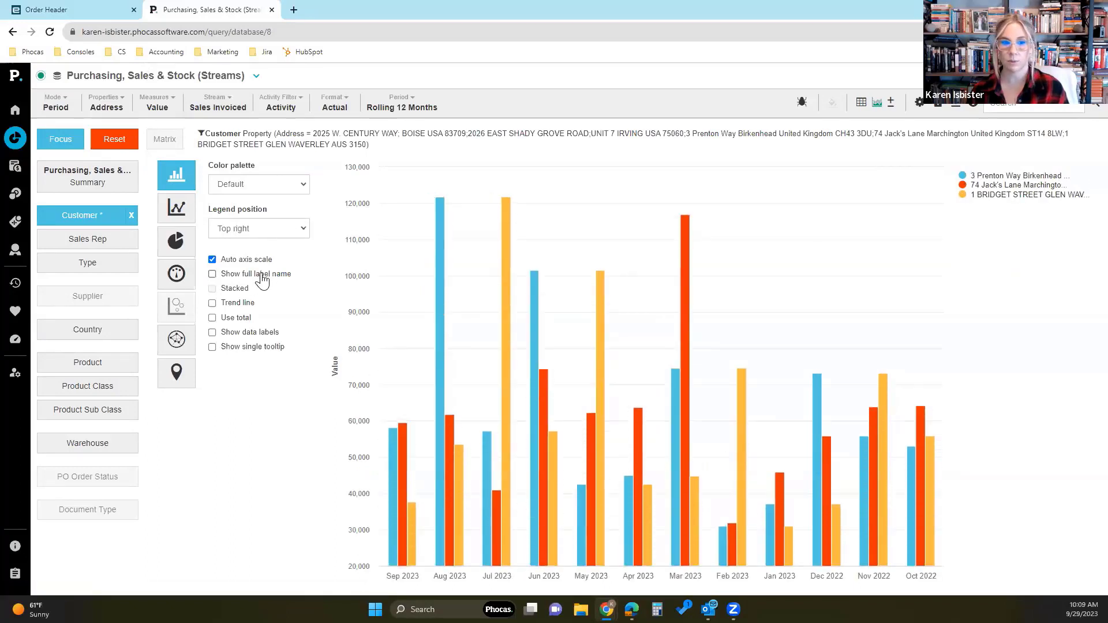
click(261, 277)
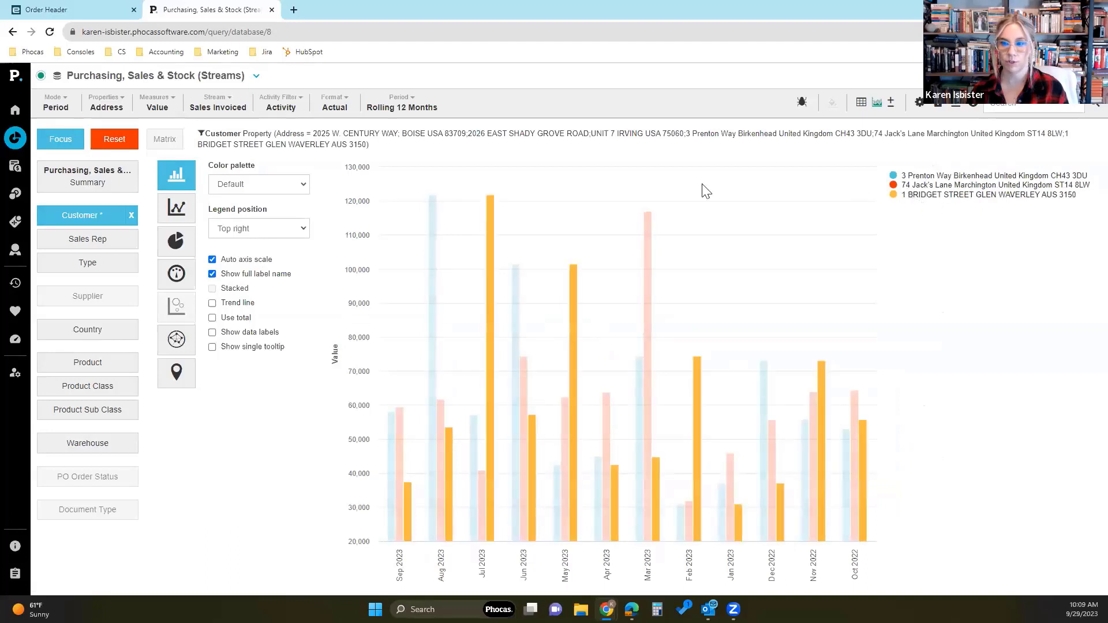
click(255, 276)
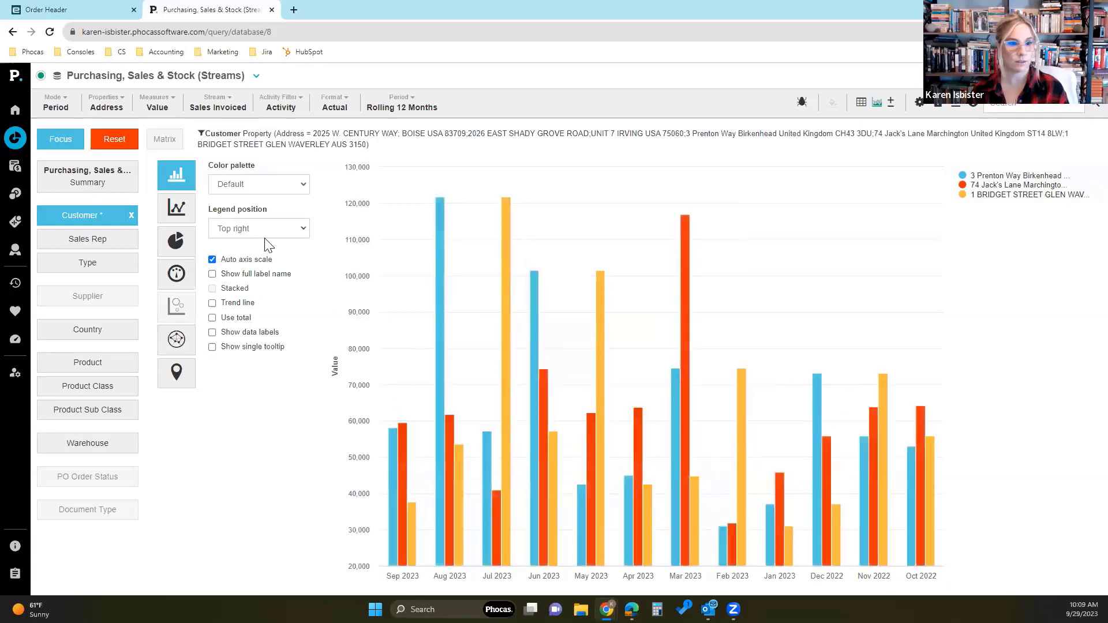
click(234, 334)
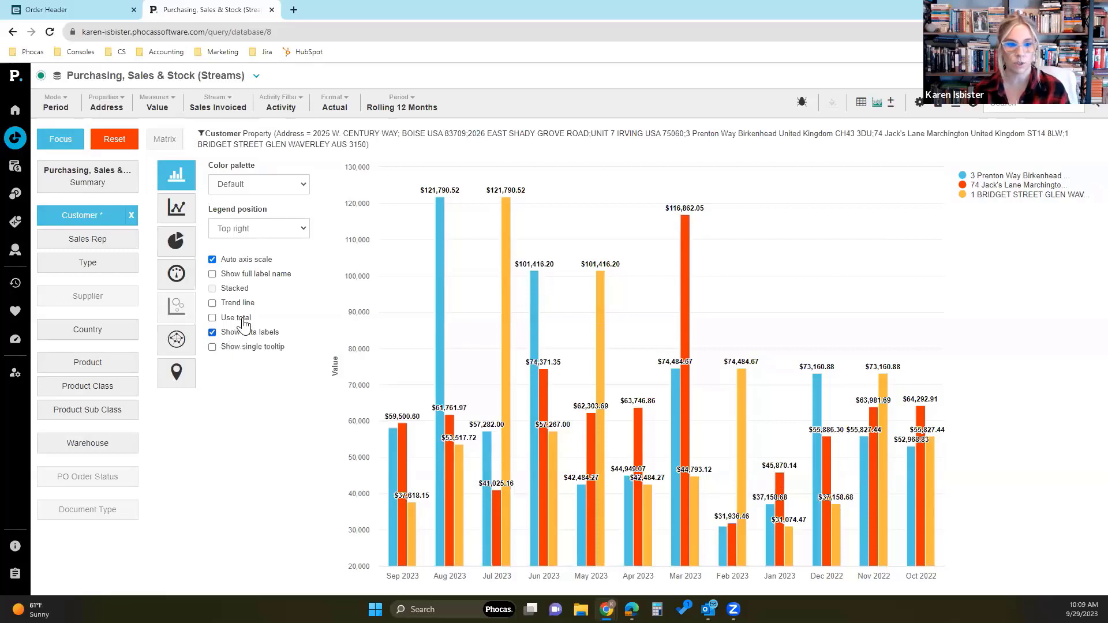
click(213, 318)
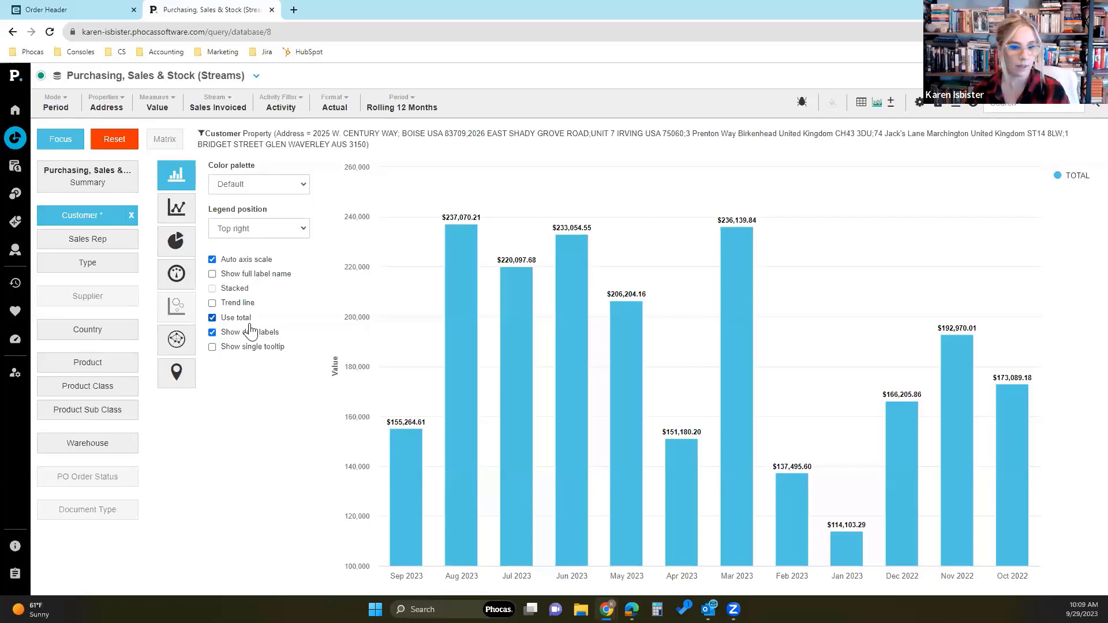
- Preview the trend line on the Customer total column chart and remove it again
mouse_move(464, 274)
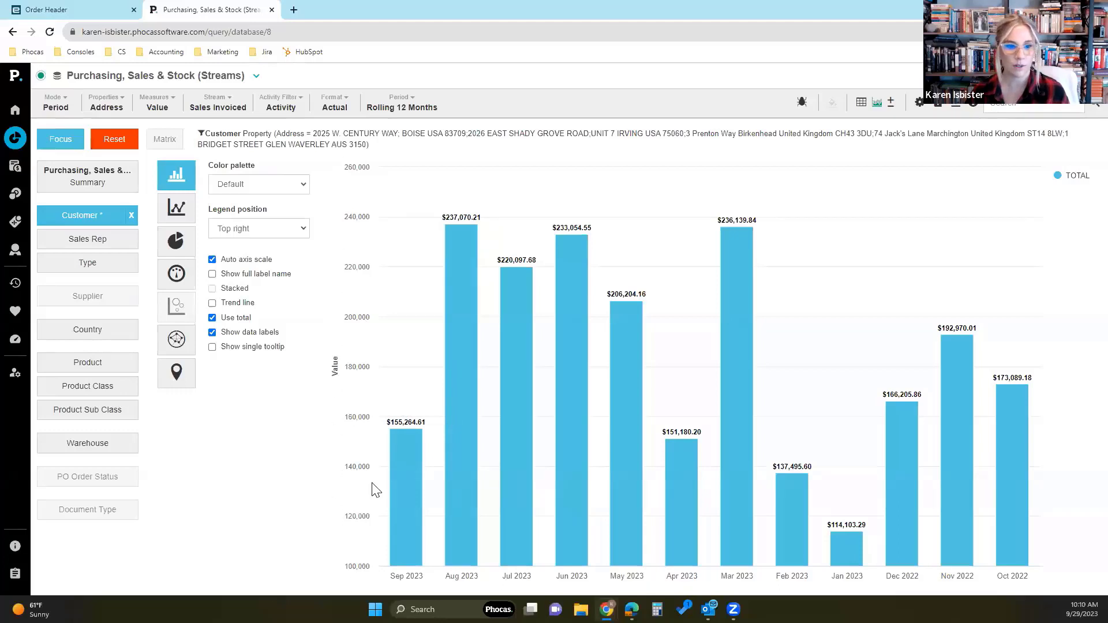
click(233, 306)
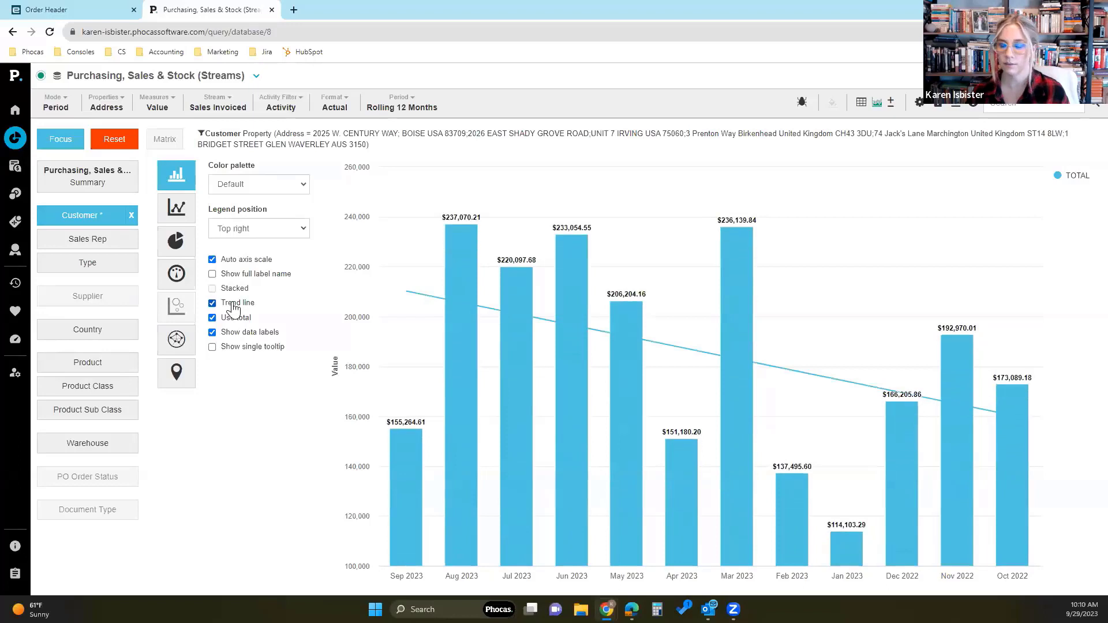
click(213, 303)
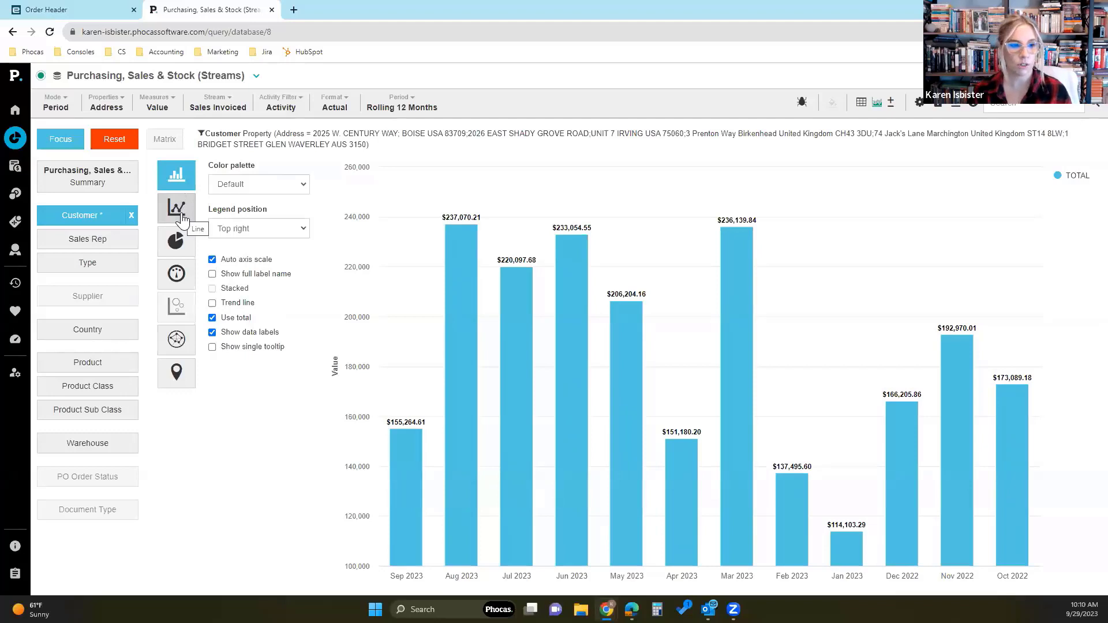
- Clear the customer filter, reset the query, and show the Customer data as a chart again
click(135, 216)
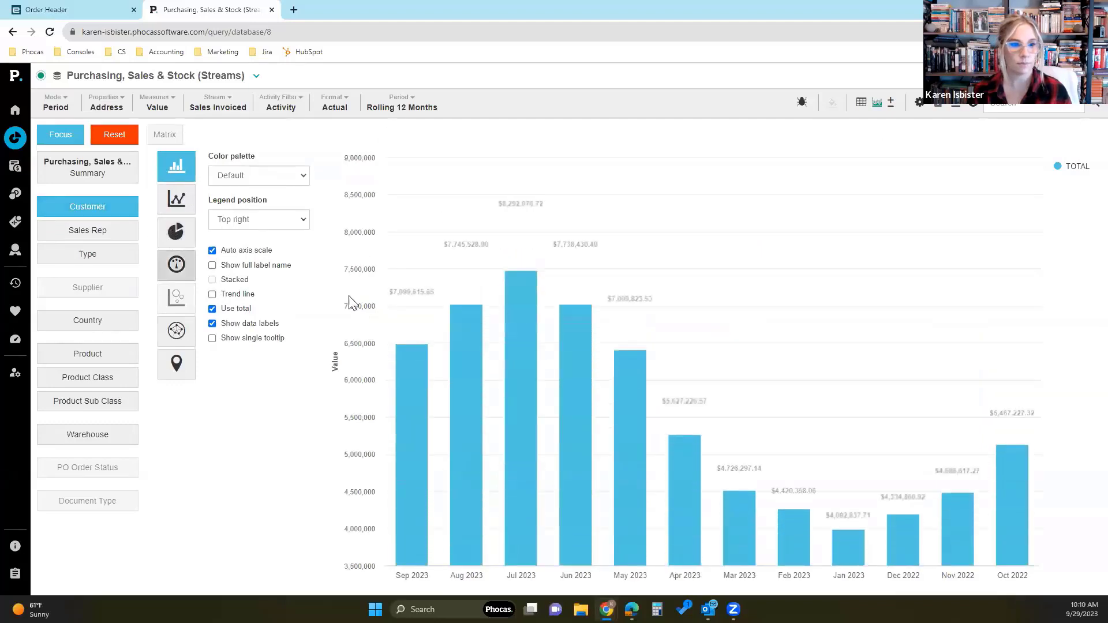
click(118, 140)
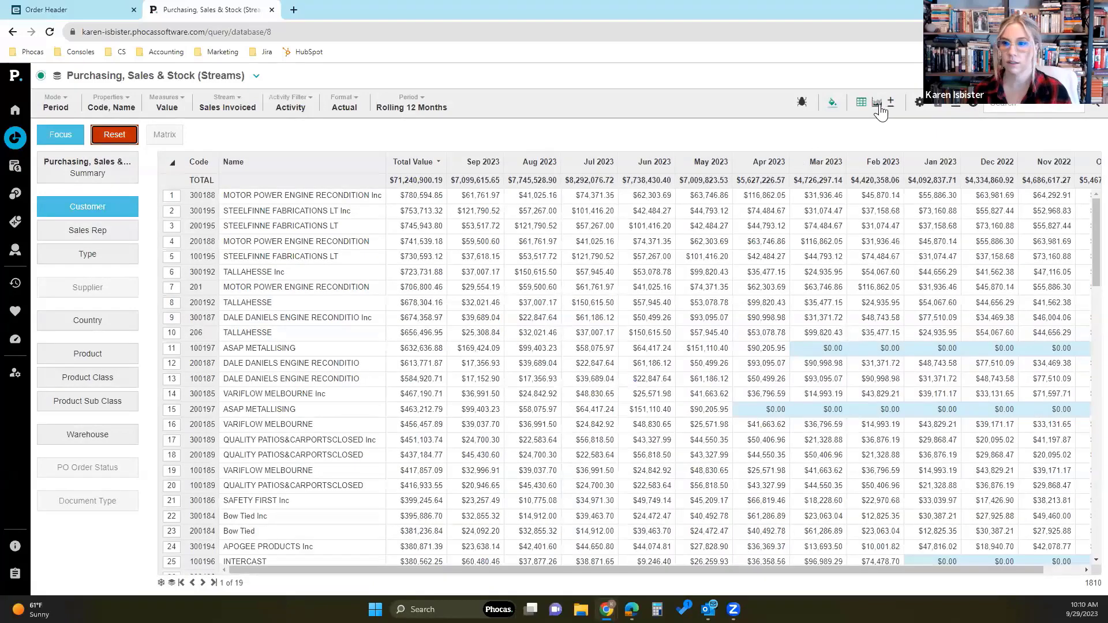
click(878, 105)
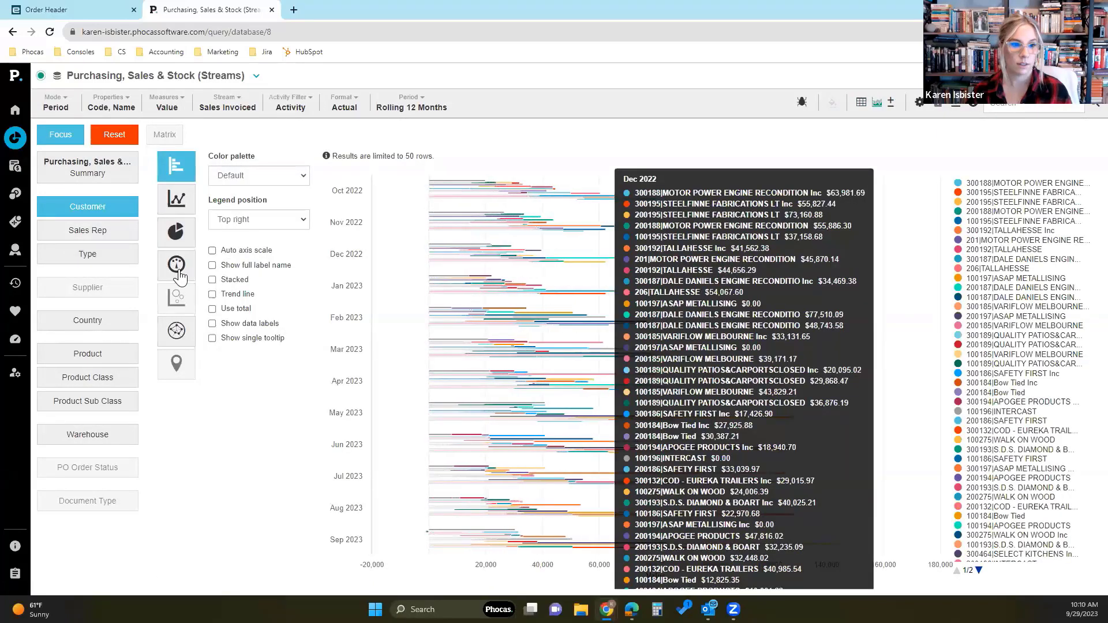
- Set the Customer chart's period to YTD and its mode to Variance so that bullet charts are supported
click(177, 272)
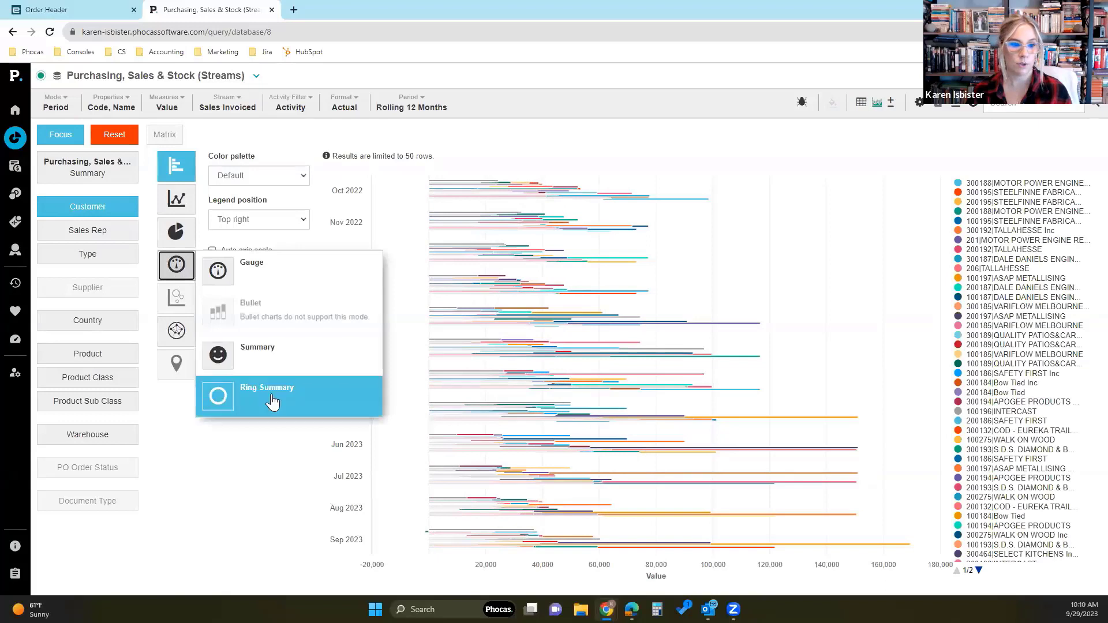
click(55, 104)
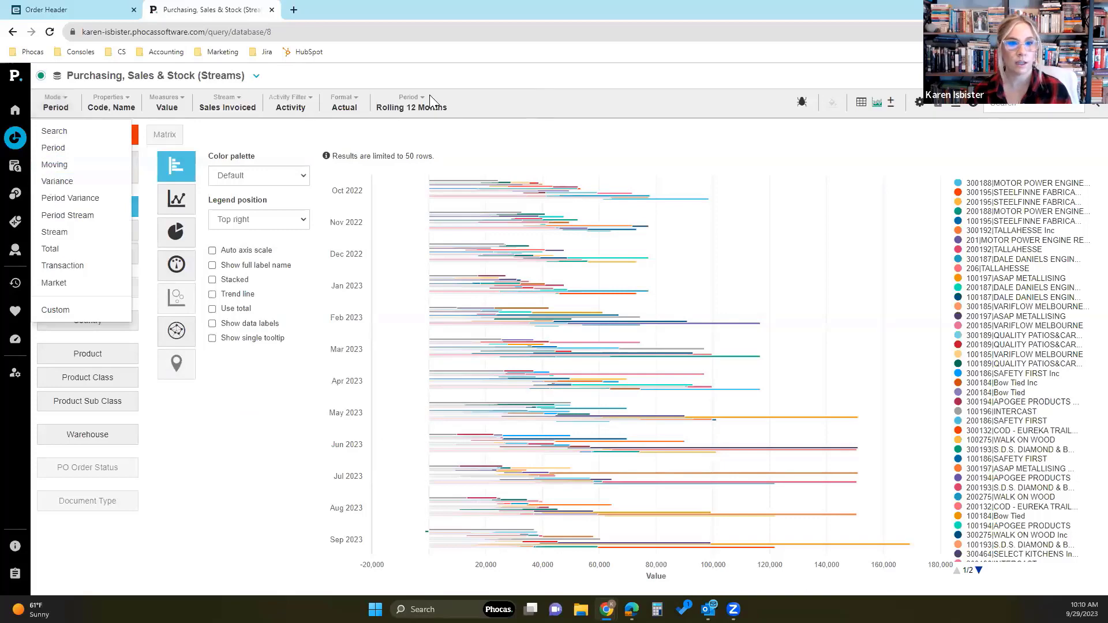
click(398, 107)
click(397, 259)
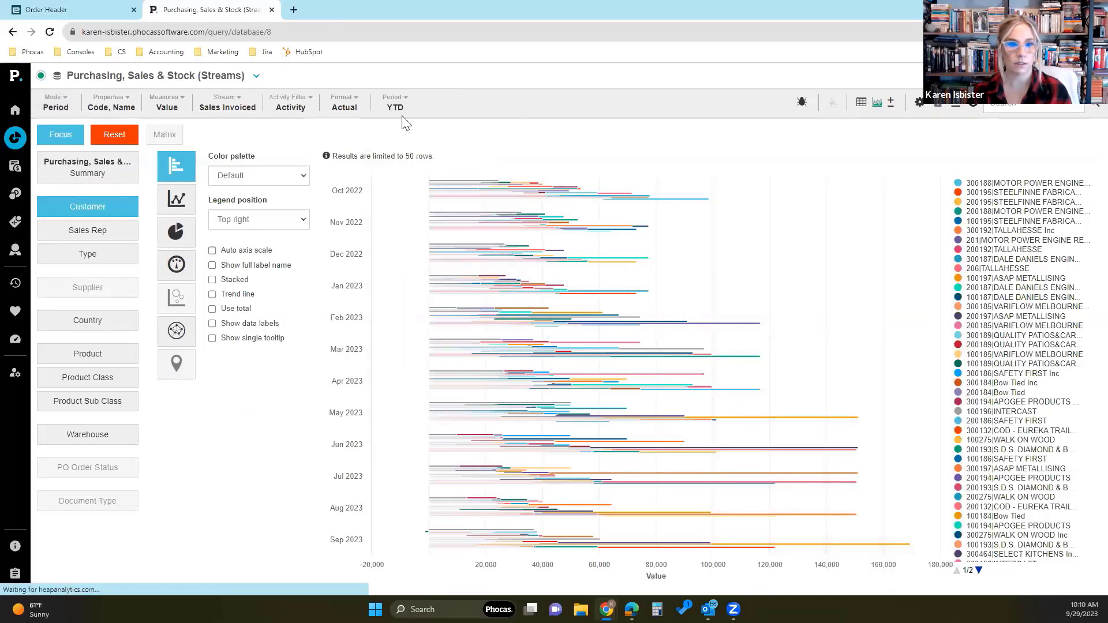
click(57, 107)
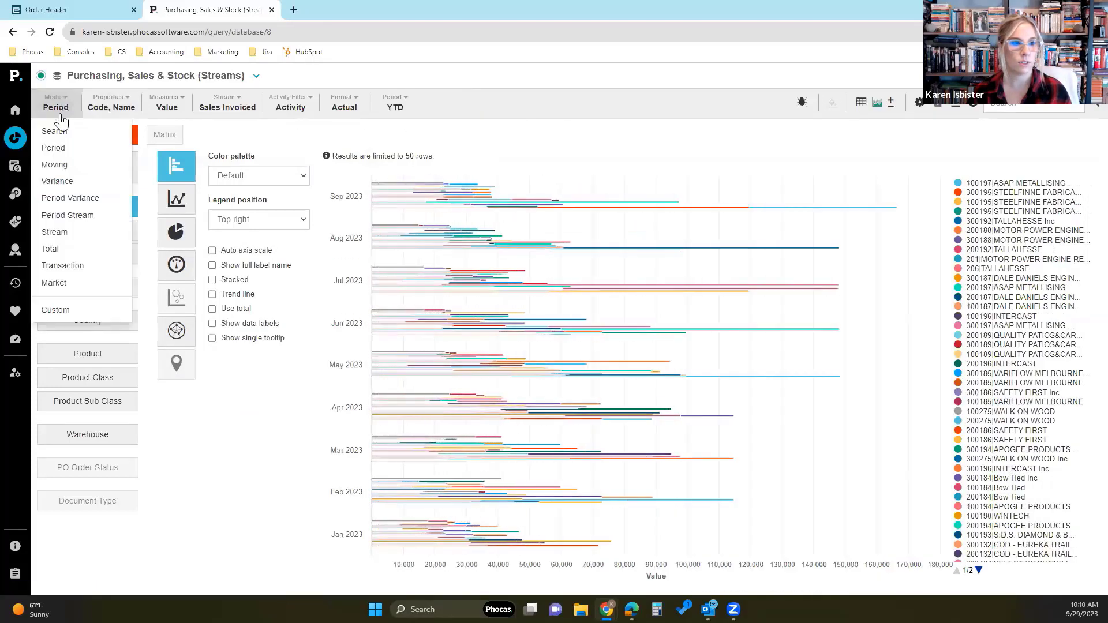
click(64, 181)
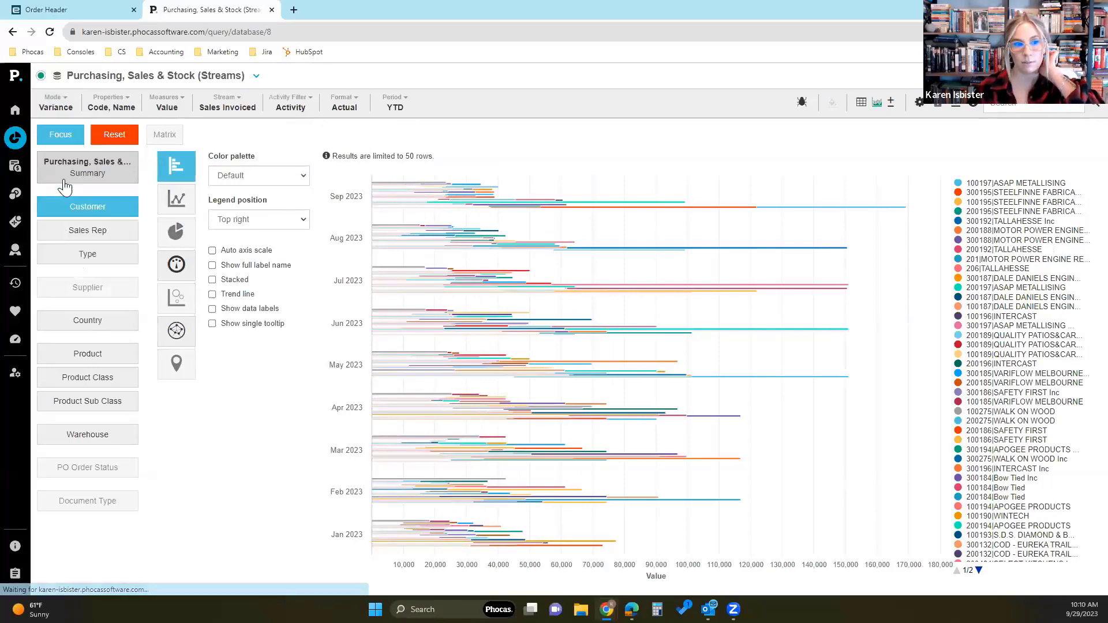
- Display the Customer variance as a bullet chart with Use total enabled and inspect the total bar's details
click(176, 265)
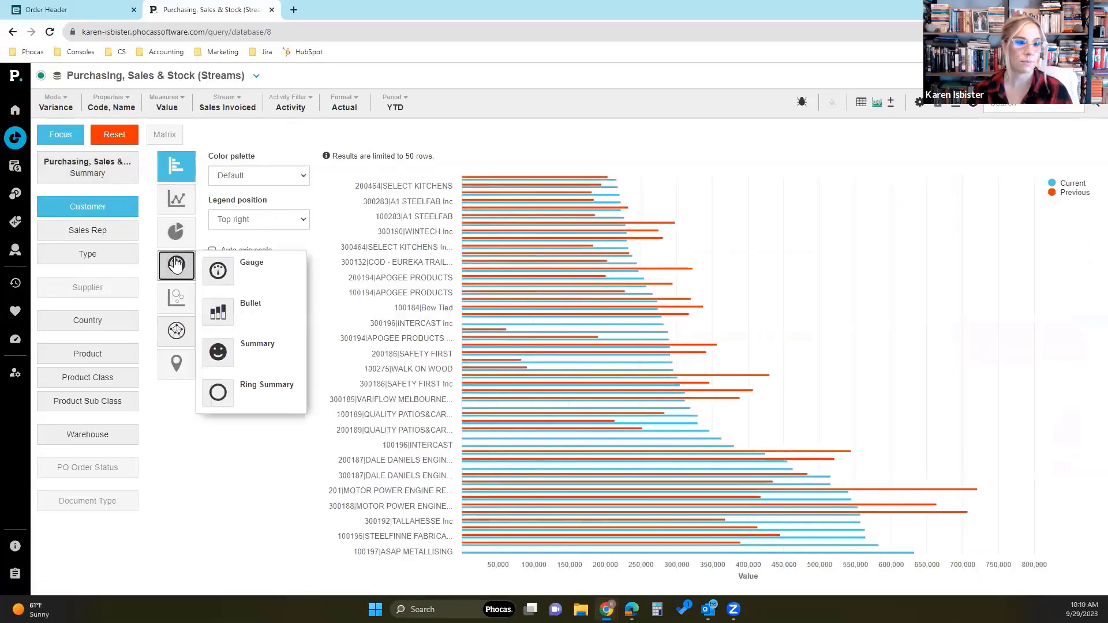
click(225, 322)
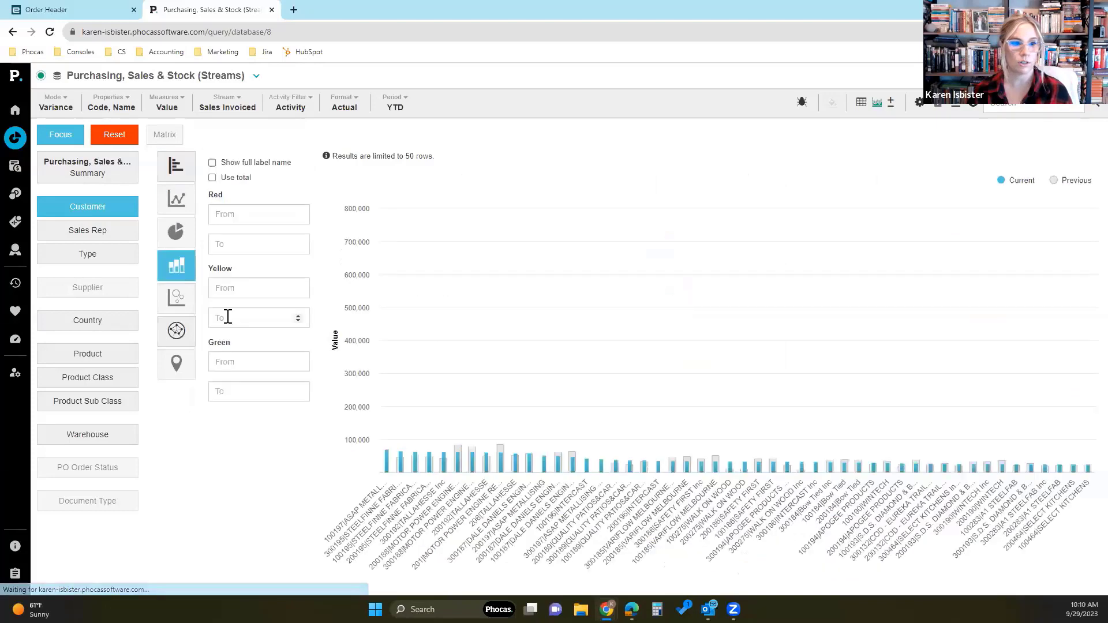
click(213, 177)
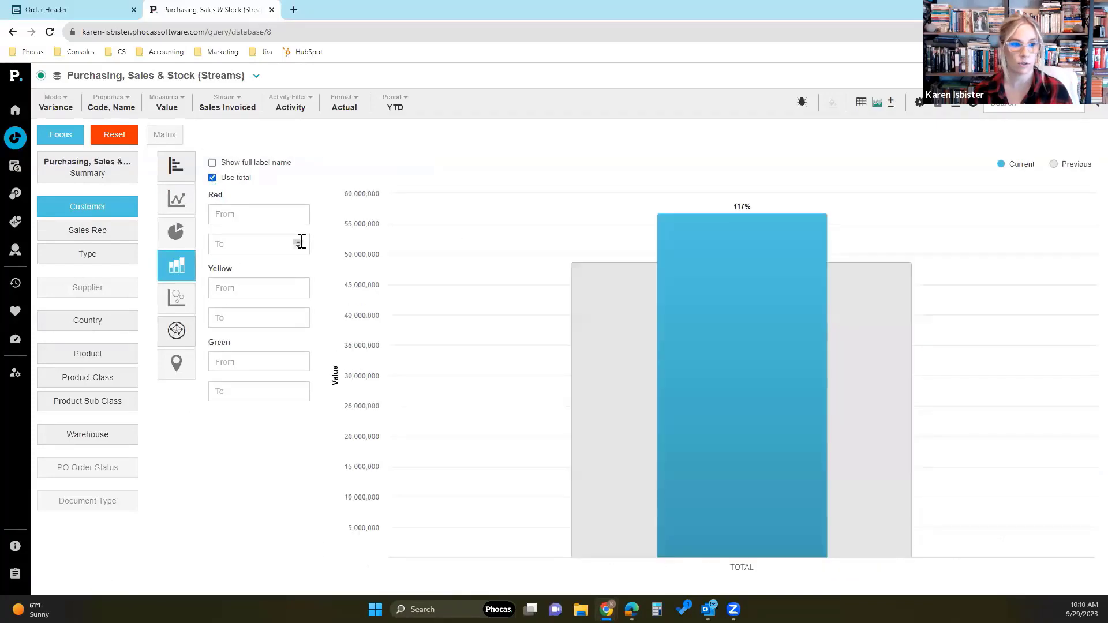
mouse_move(737, 339)
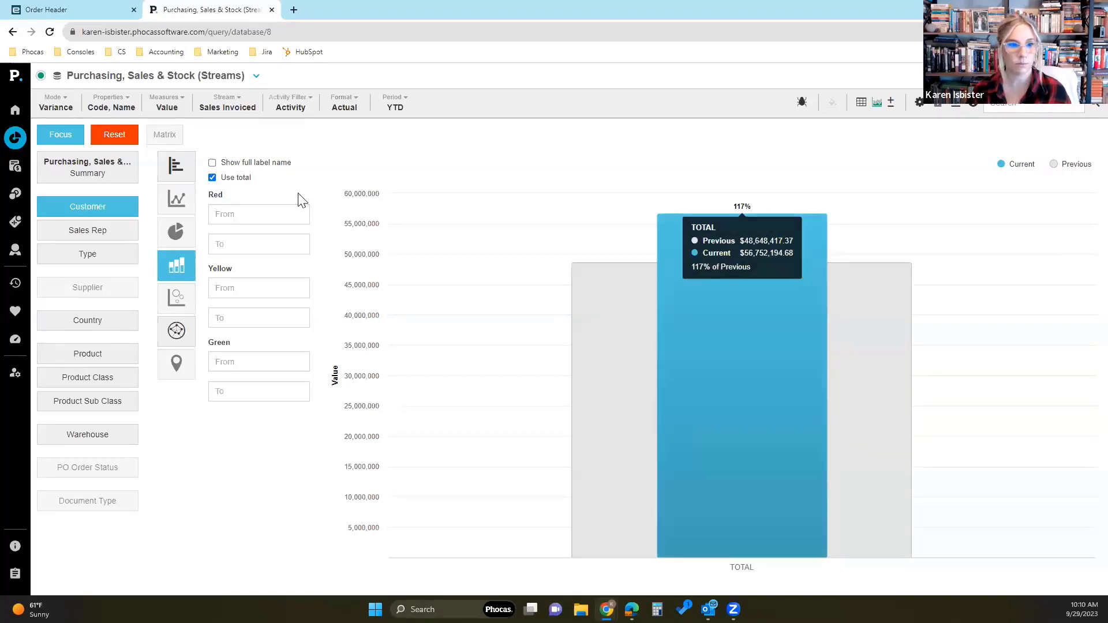
- Set the bullet chart's red range from -15 to 0 and its yellow range from 0 to 15
click(241, 217)
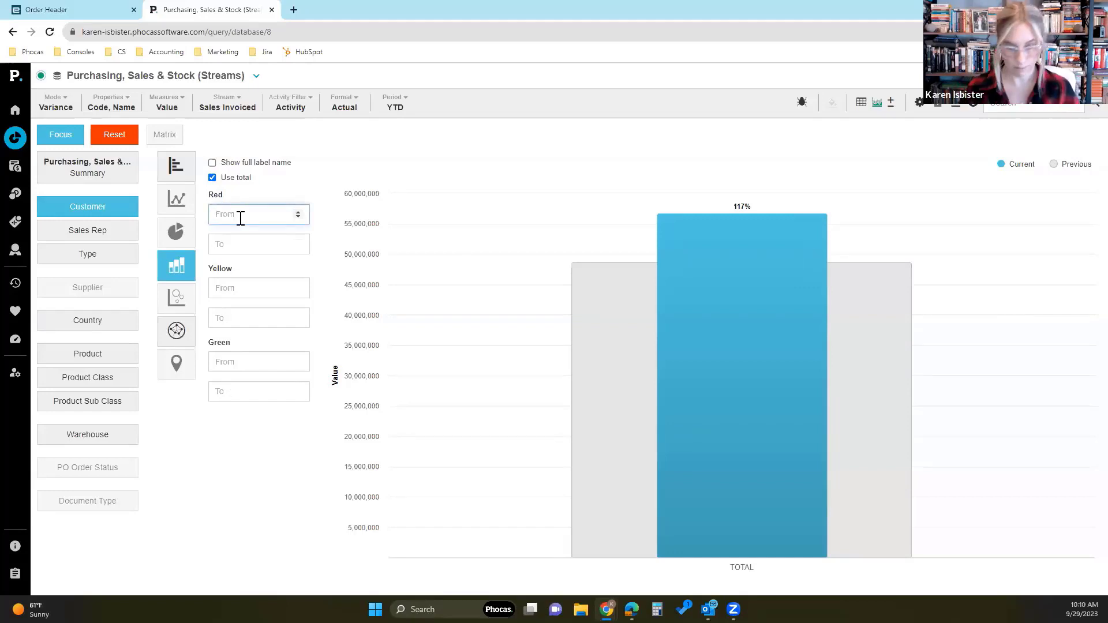
text(-15)
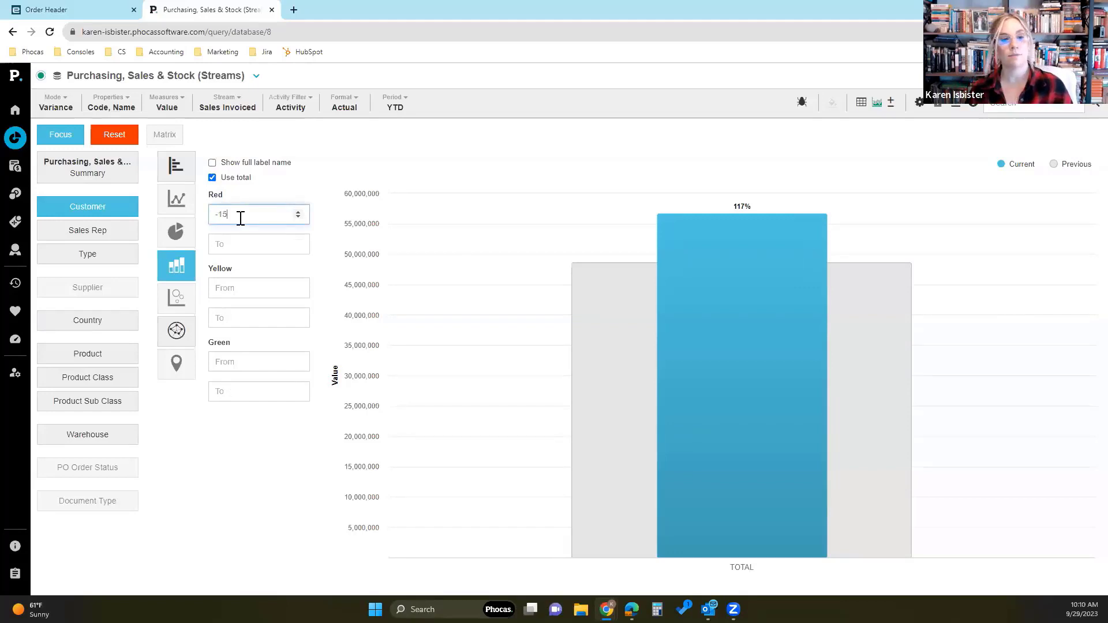
click(235, 243)
text(0)
click(231, 286)
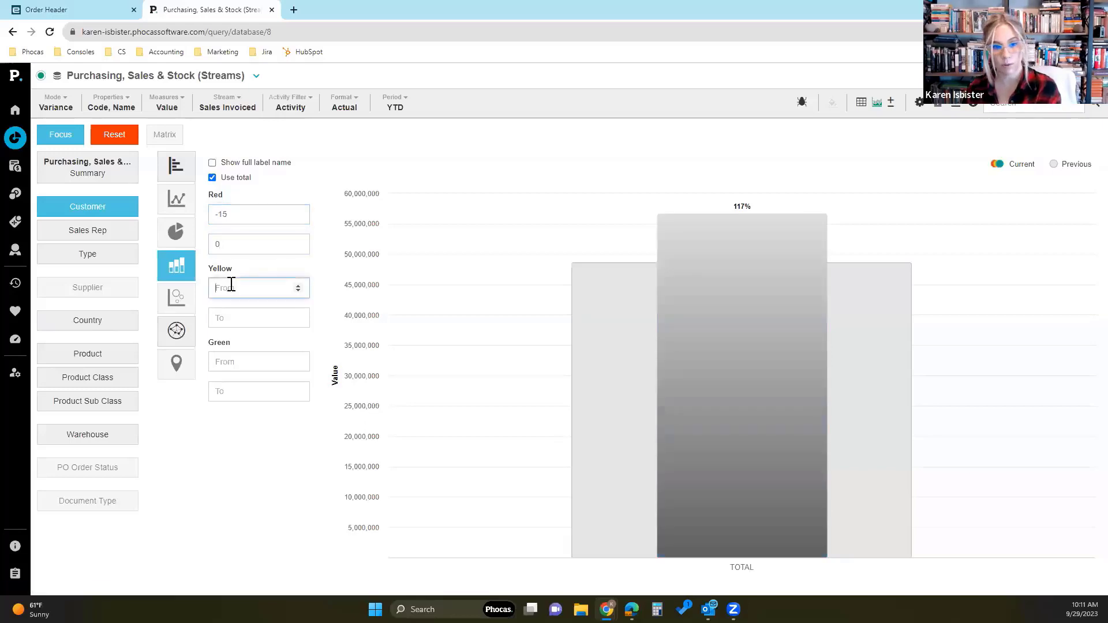
text(0)
click(244, 318)
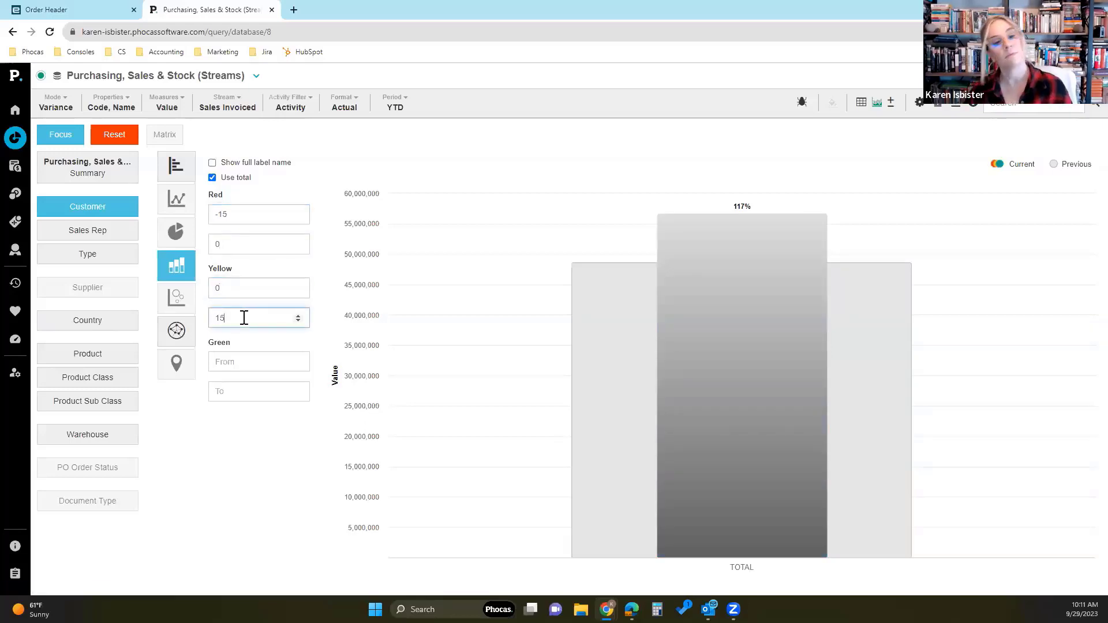
- Set the bullet chart's green range from 15 to 200 and inspect the total bar's current and previous values
click(241, 362)
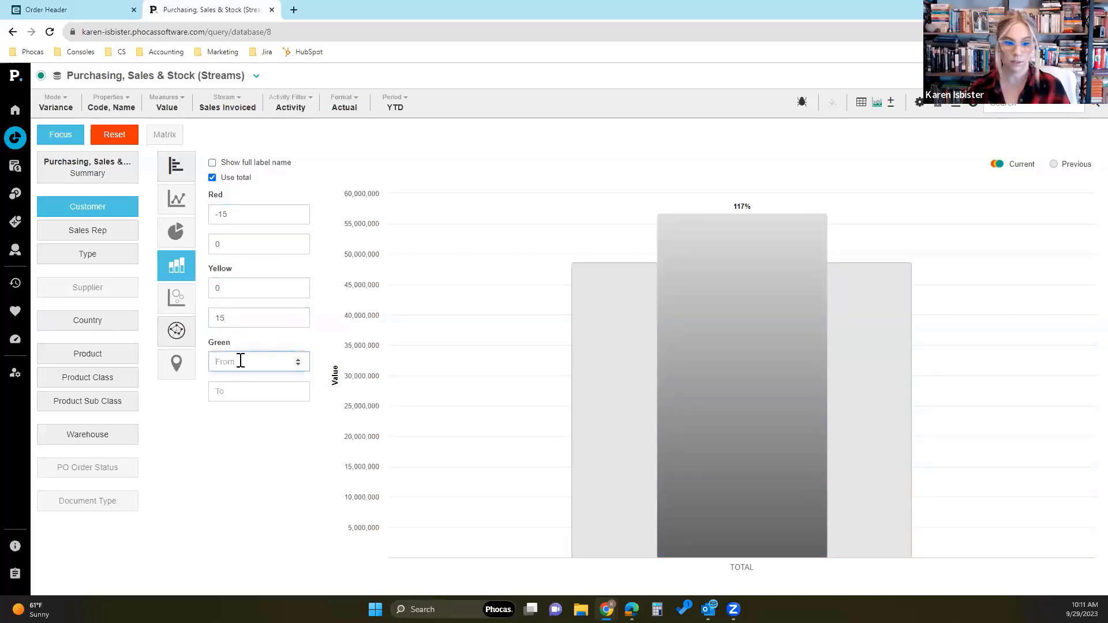
text(15)
click(255, 392)
text(2)
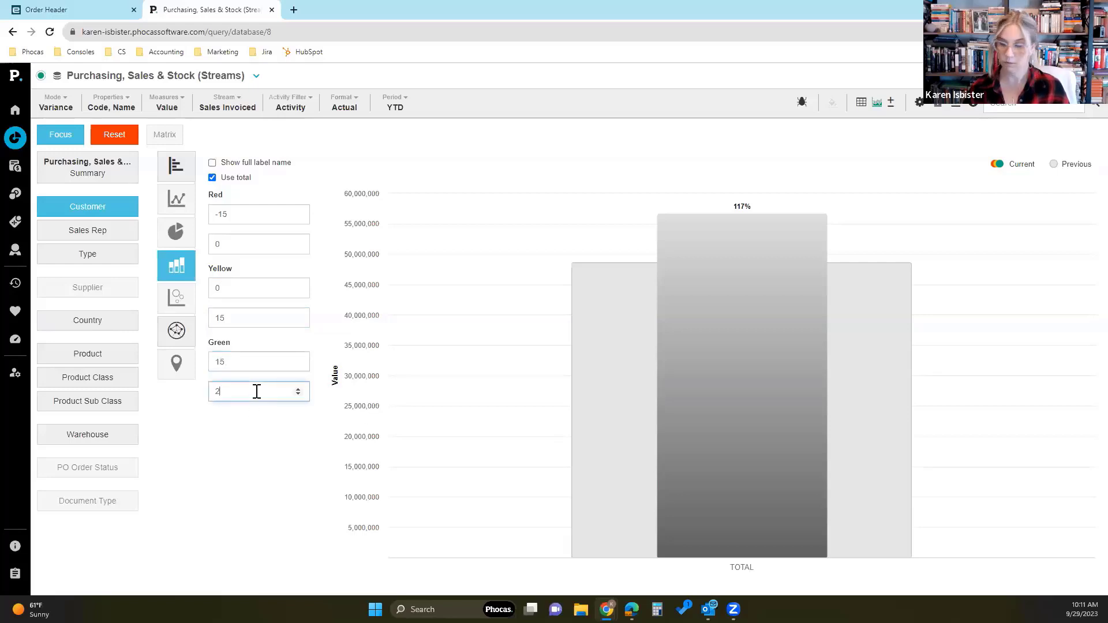
text(00)
click(248, 492)
mouse_move(795, 225)
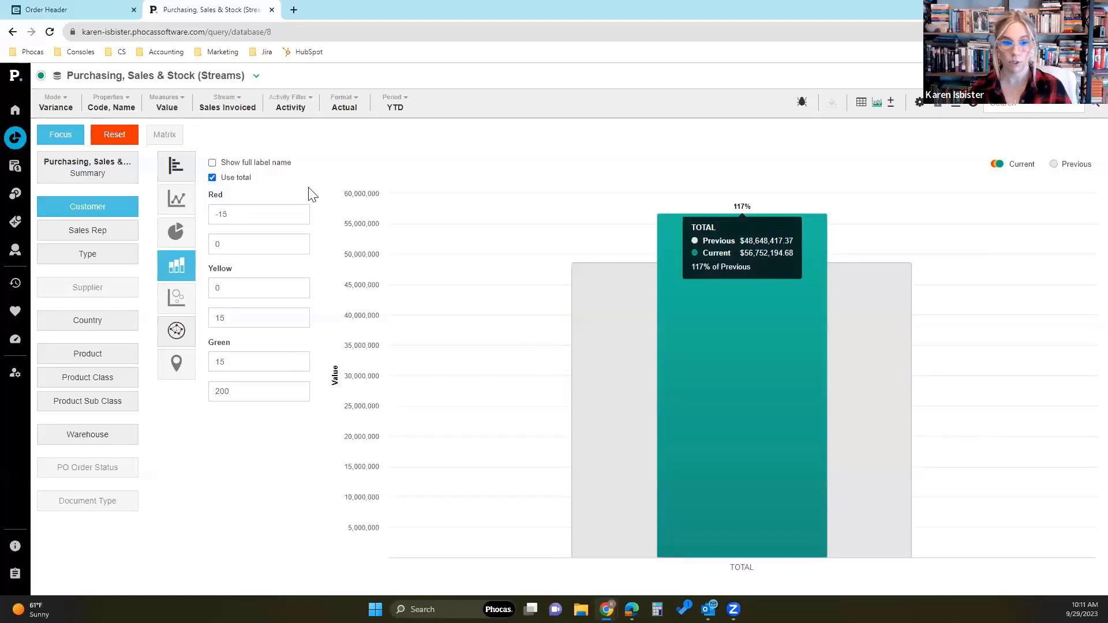
- Switch the Customer chart from bullet to gauge and set the start of its yellow range to 1
click(179, 266)
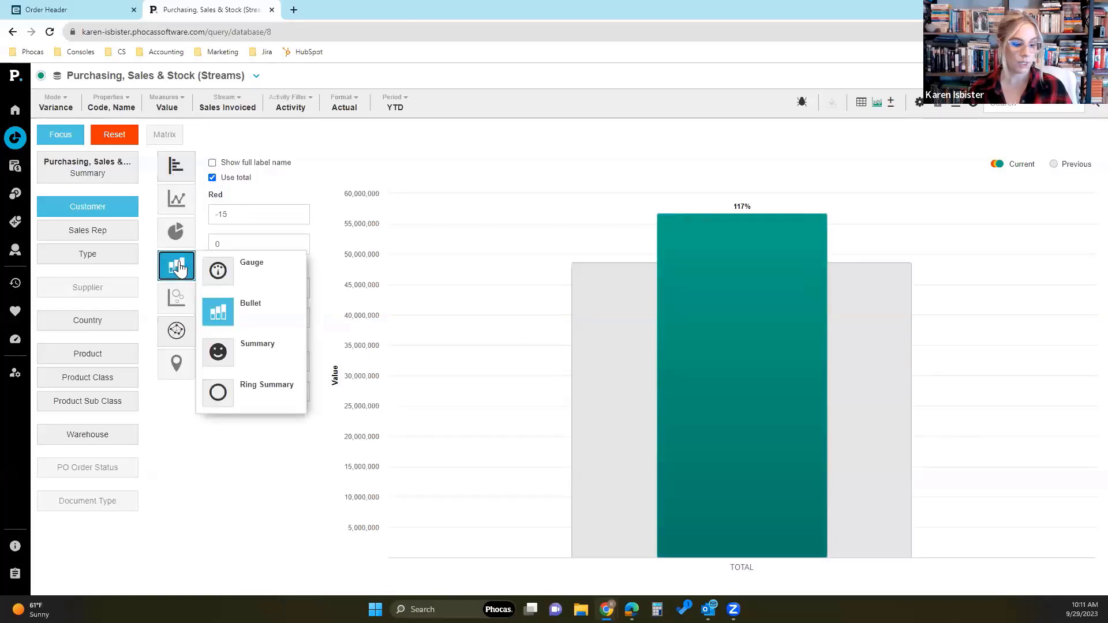
click(230, 274)
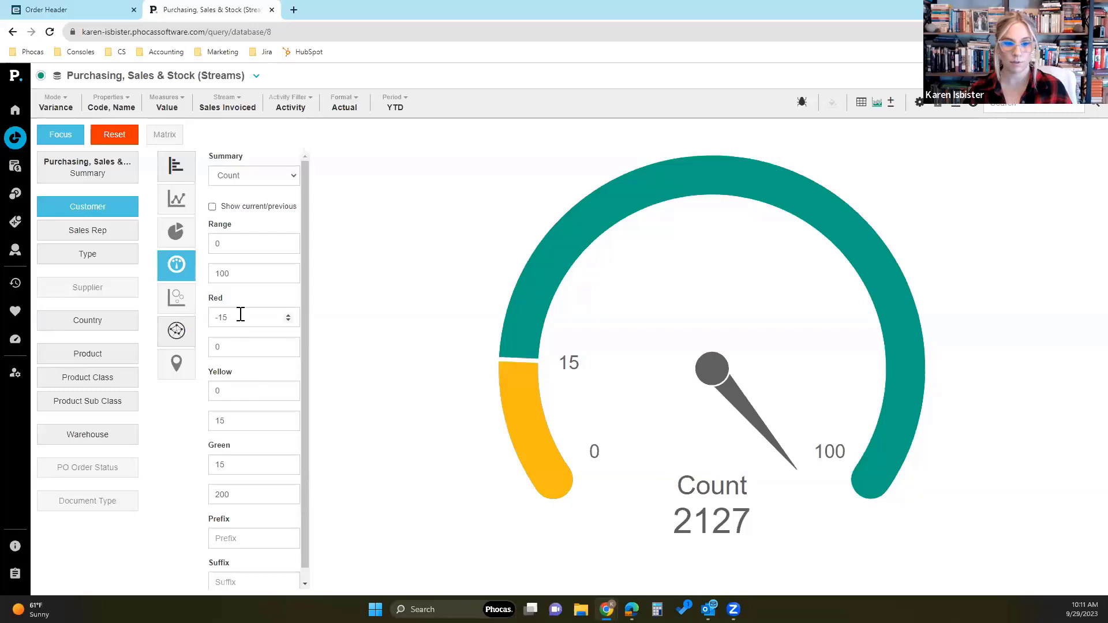
click(245, 392)
key(BackSpace)
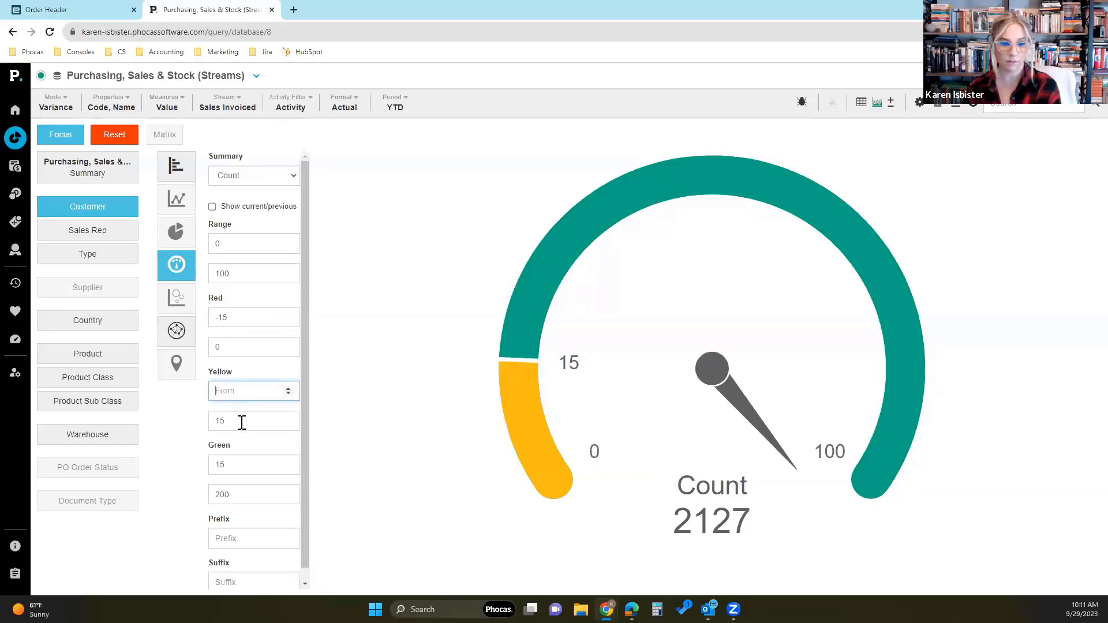
text(1)
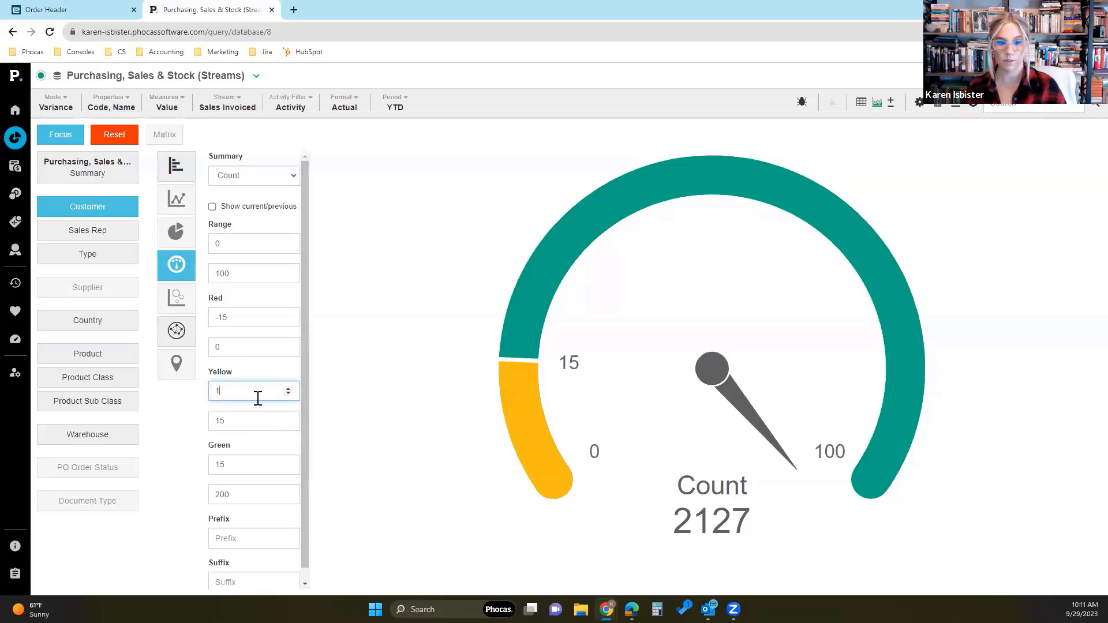
scroll(257, 450, down, 1)
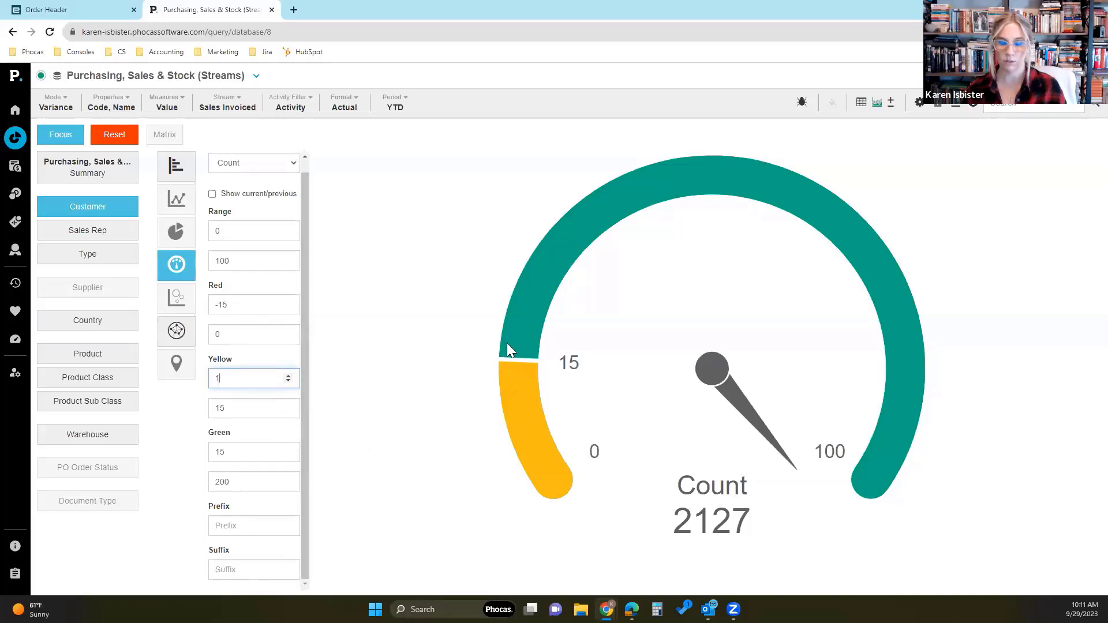
- Set the gauge's overall range from -15 to 25
double_click(240, 230)
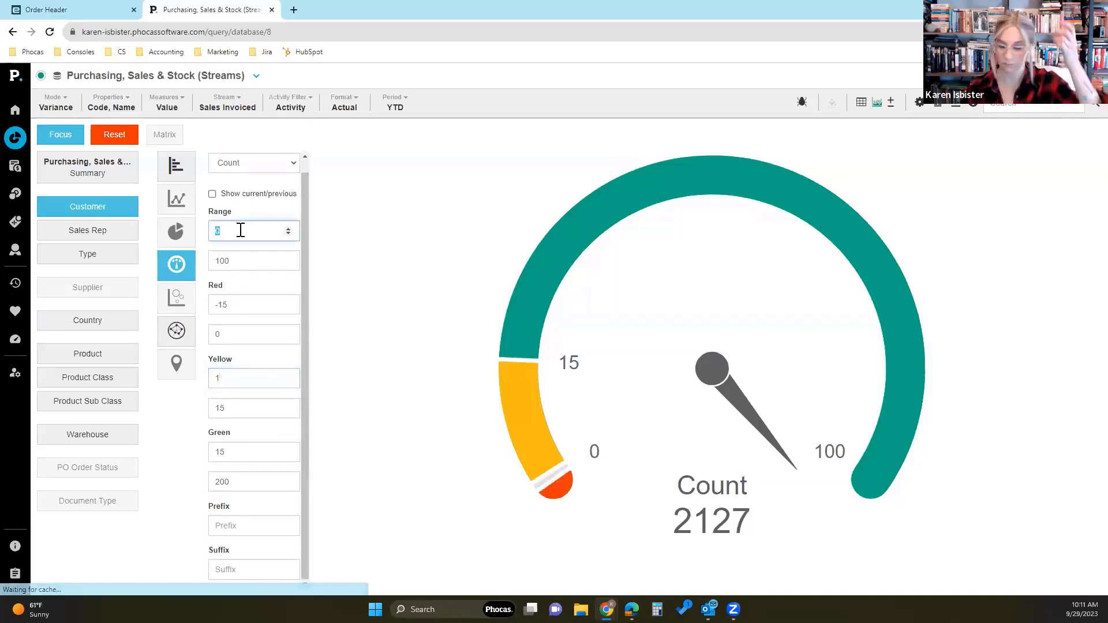
text(-15)
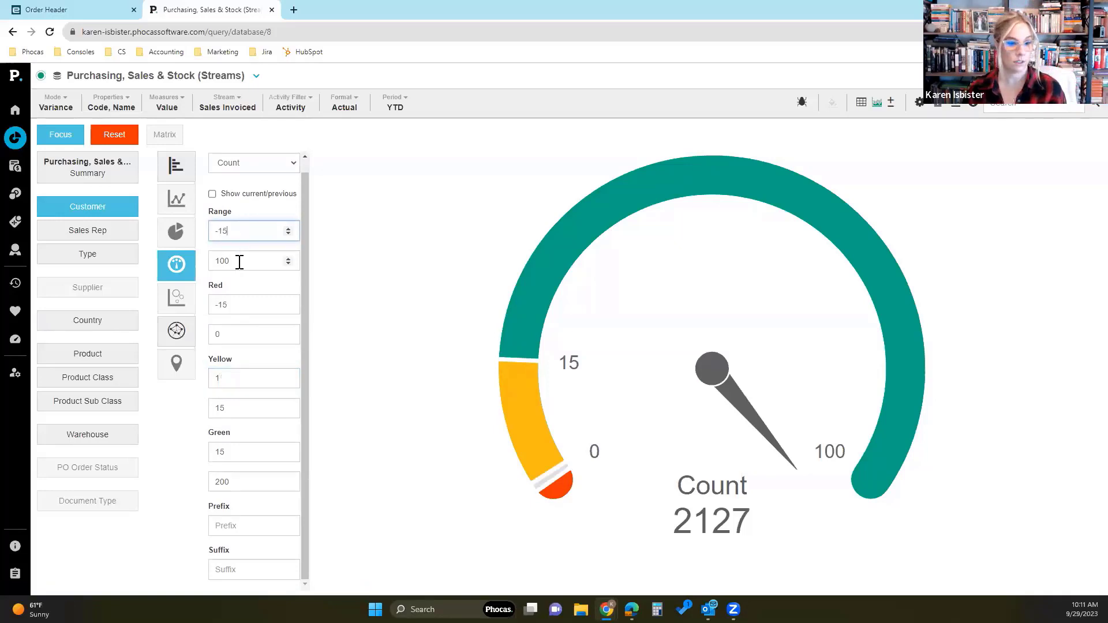
double_click(239, 261)
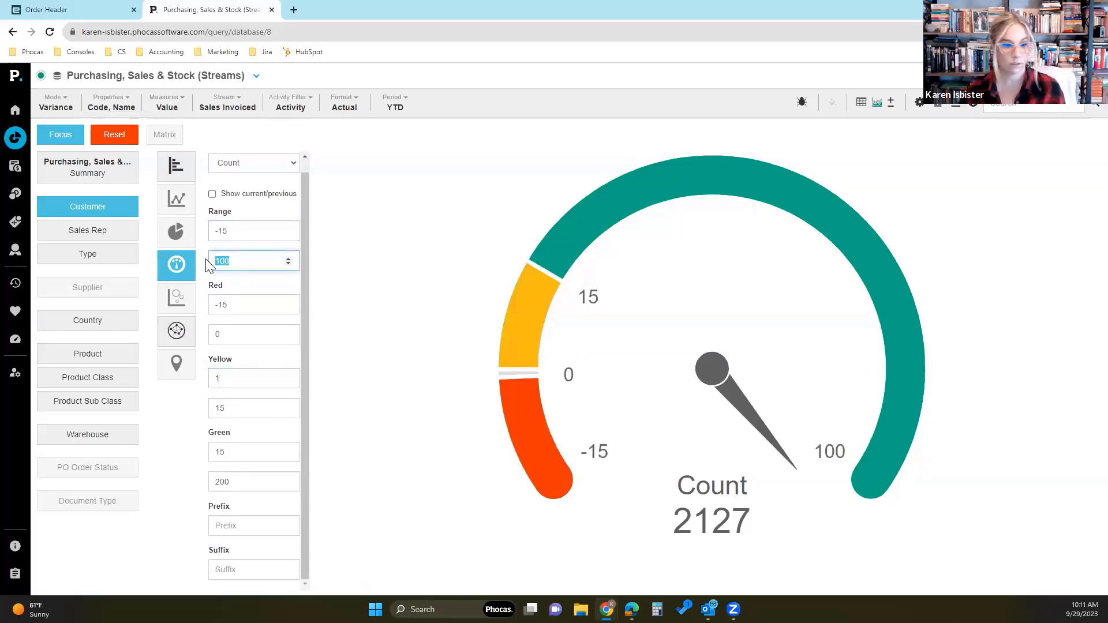
text(25)
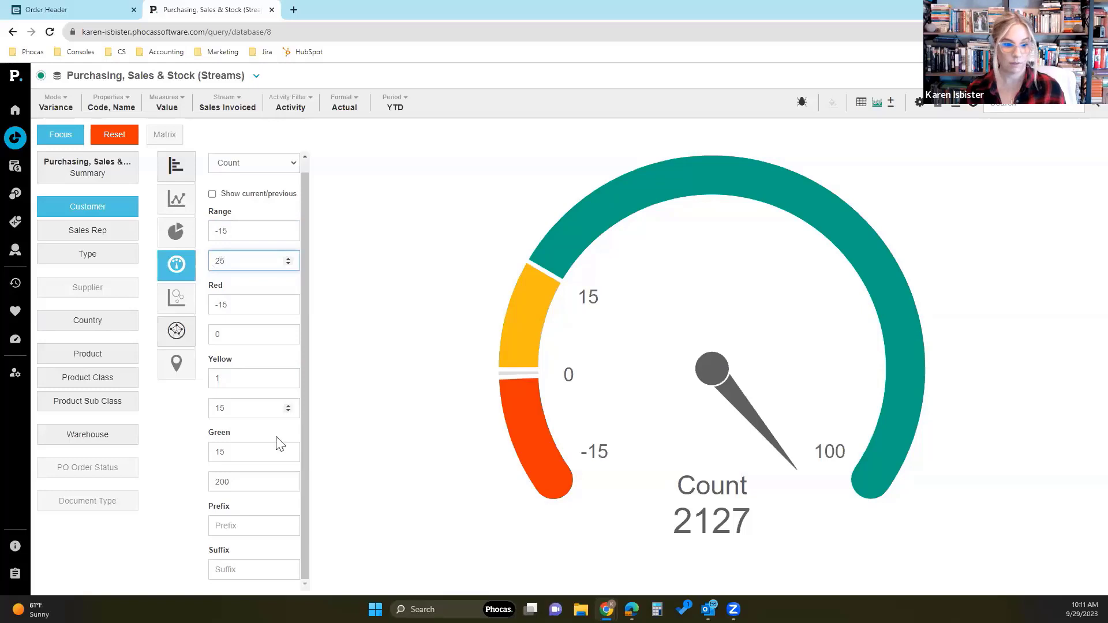
- Set the gauge's green range to end at 25 and its yellow range to start at 0
double_click(279, 482)
text(25)
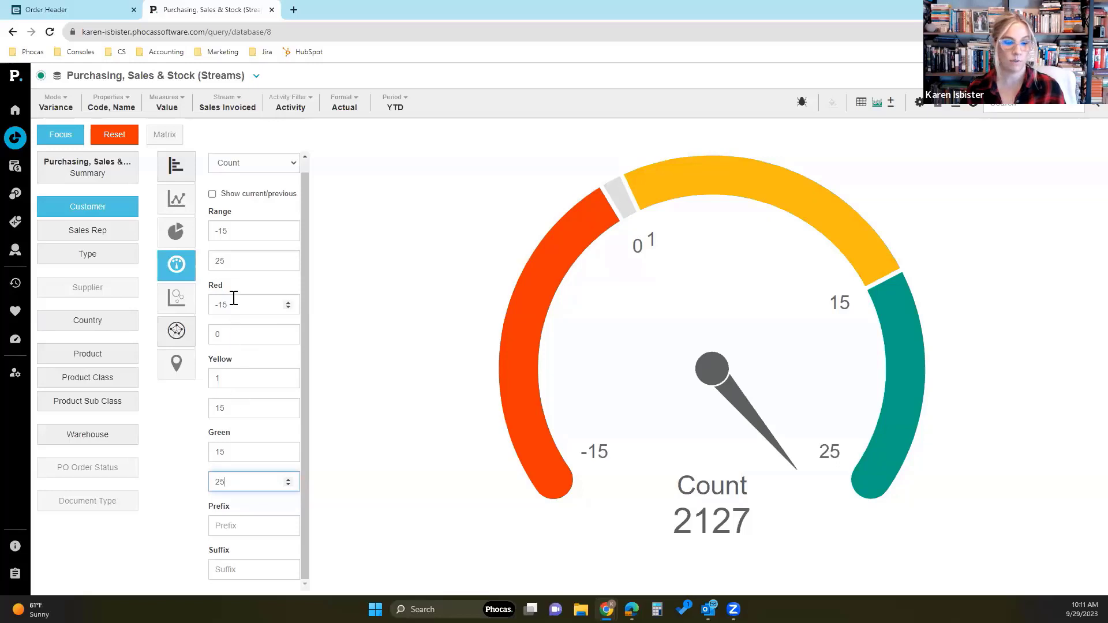
double_click(228, 376)
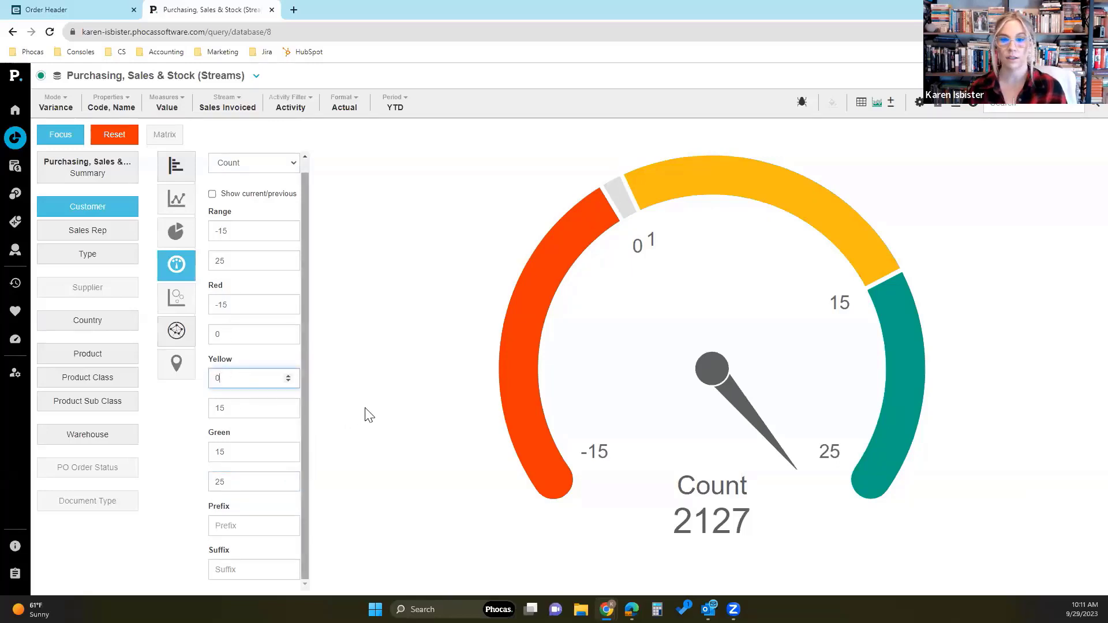
click(190, 433)
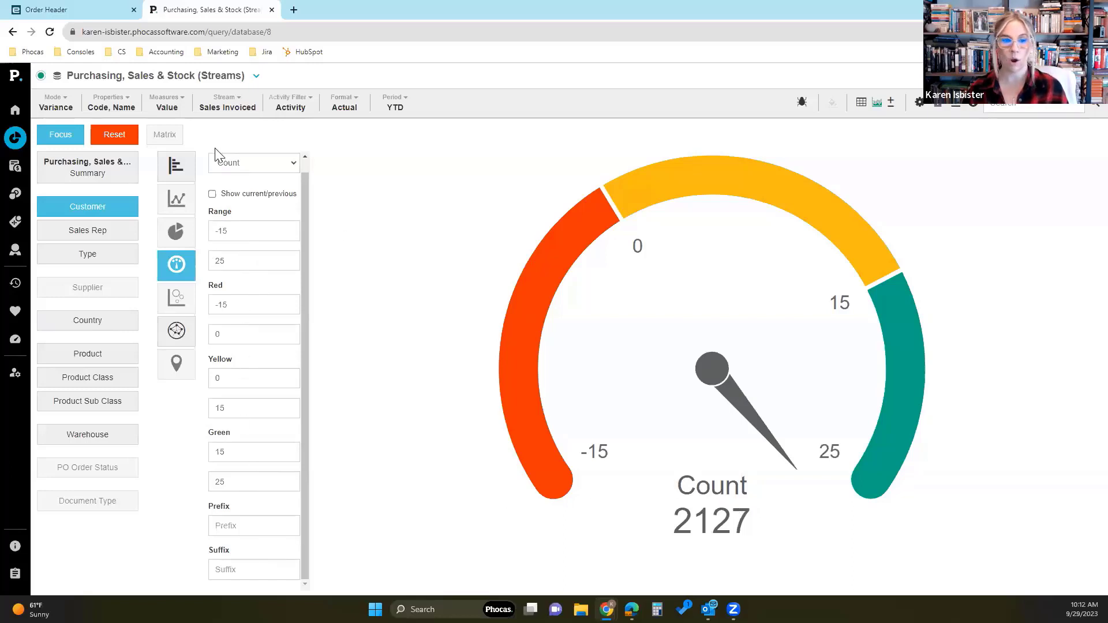
- Base the gauge's summary on % Variance and briefly display the current and previous values beneath it
click(176, 266)
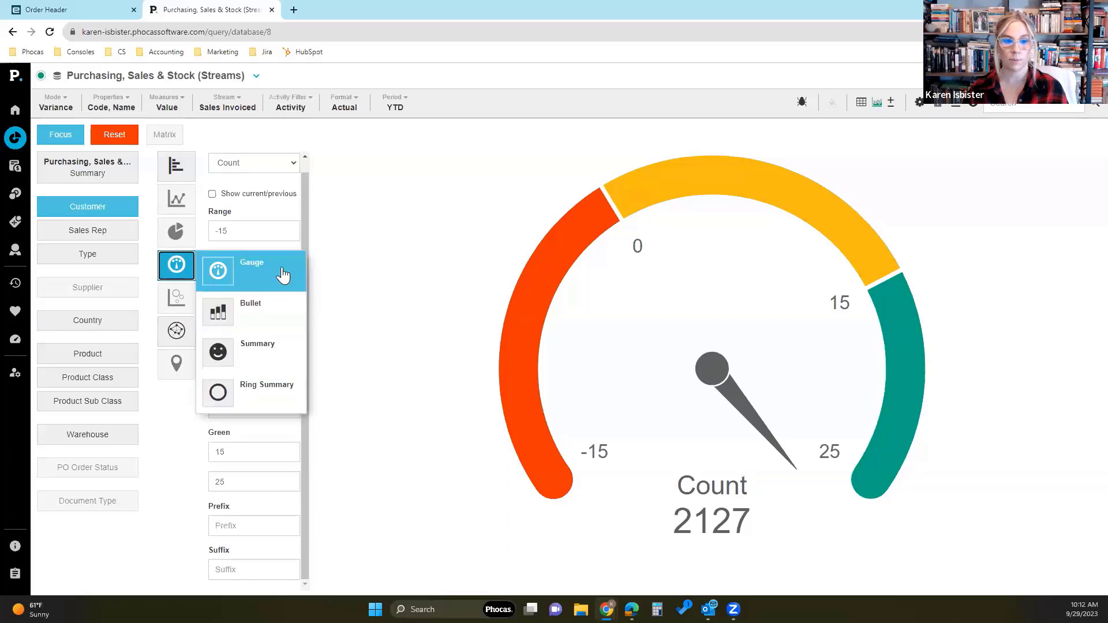
click(249, 167)
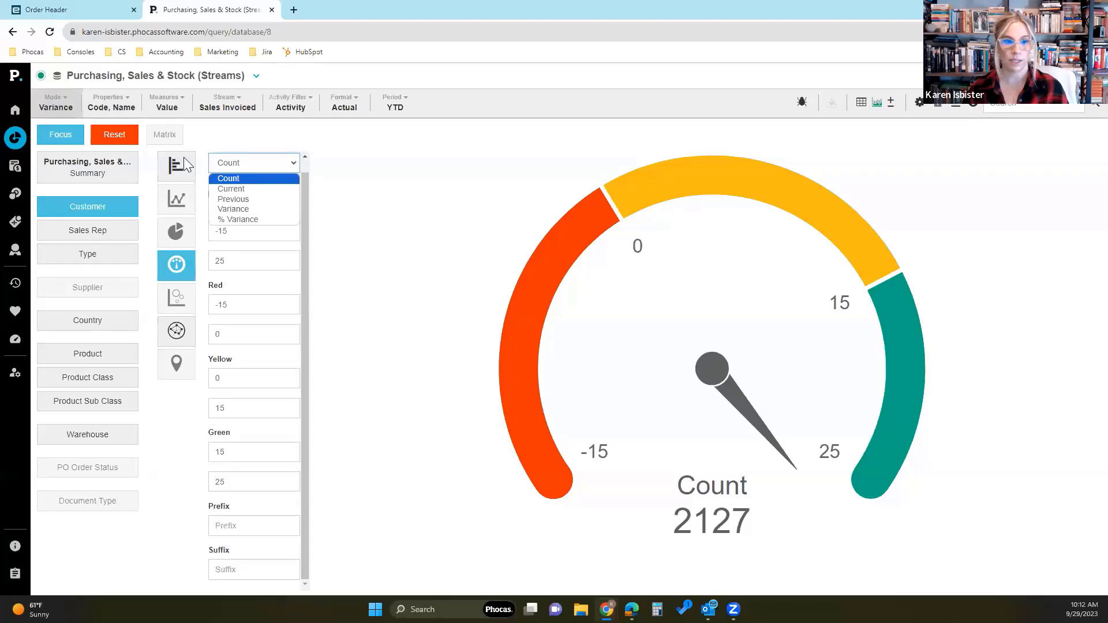
click(288, 220)
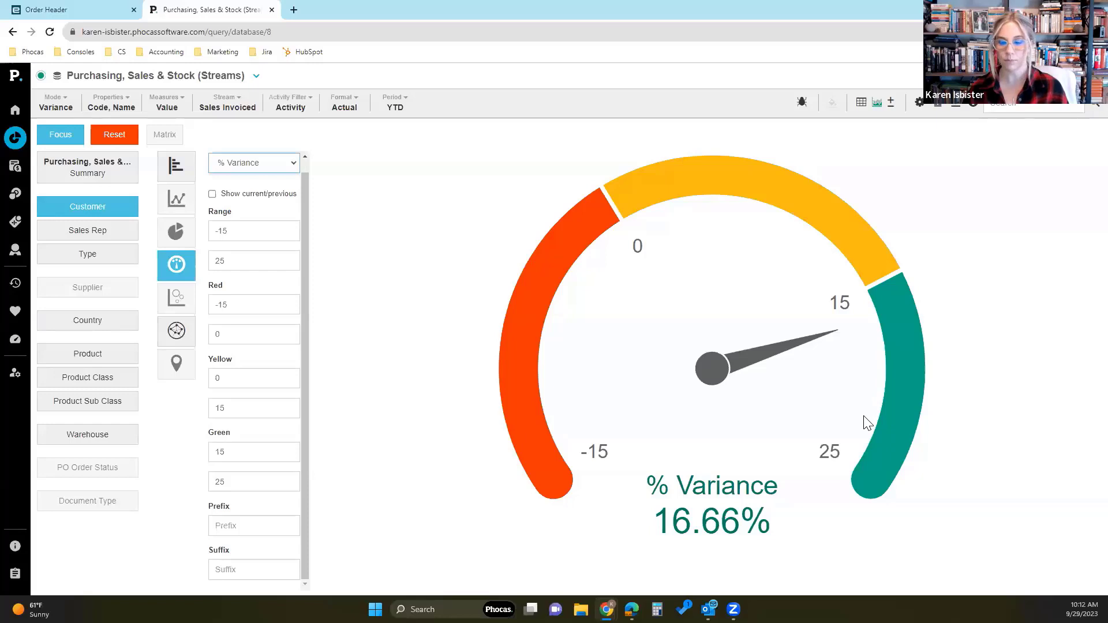
click(213, 194)
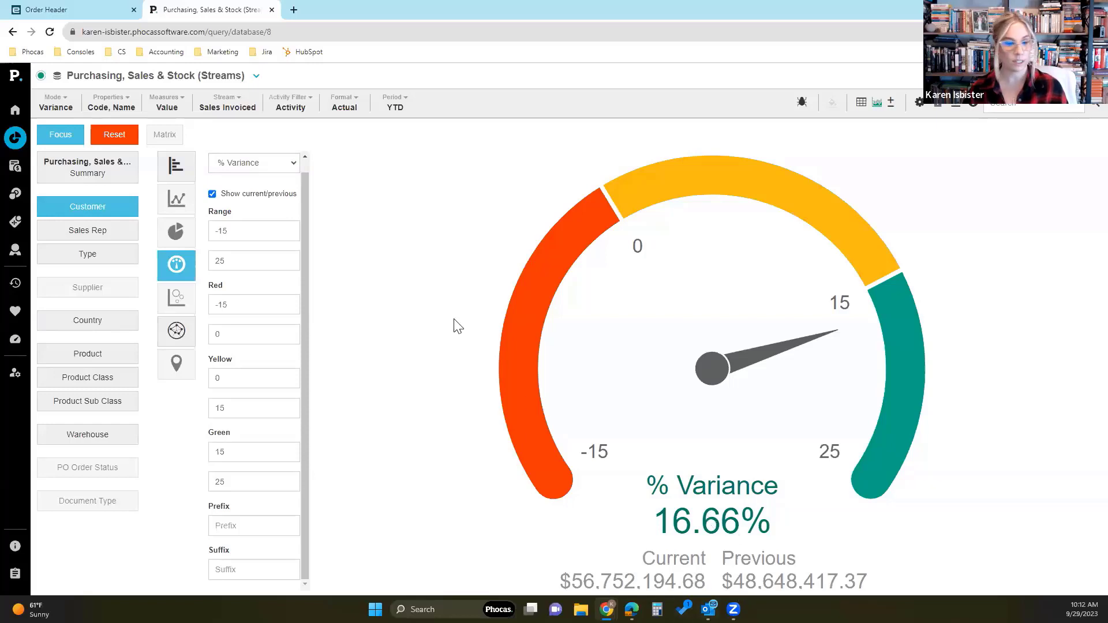
click(212, 194)
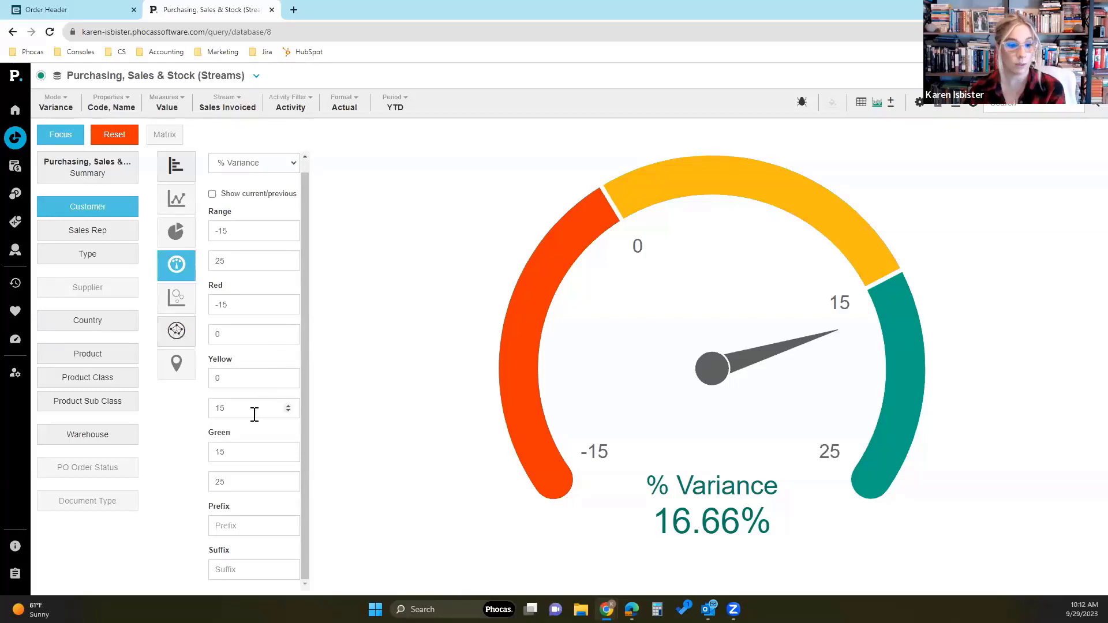
- Eliminate the gauge's yellow band by ending the yellow range at 0 and starting the green range at 0
drag(255, 414, 202, 409)
text(0)
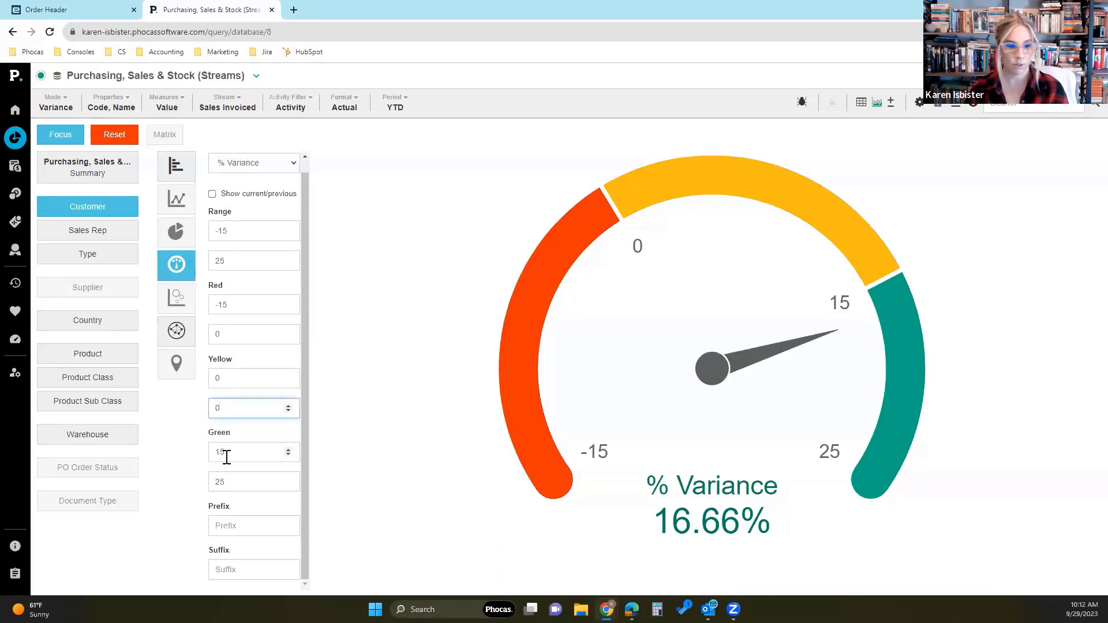
drag(226, 453, 209, 443)
text(0)
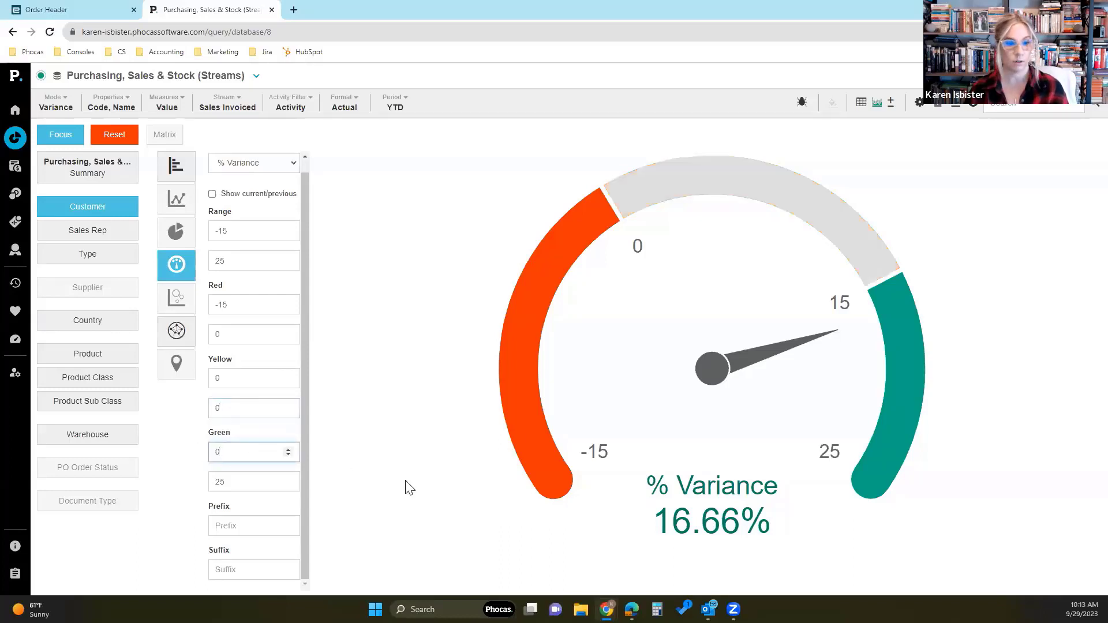
click(175, 452)
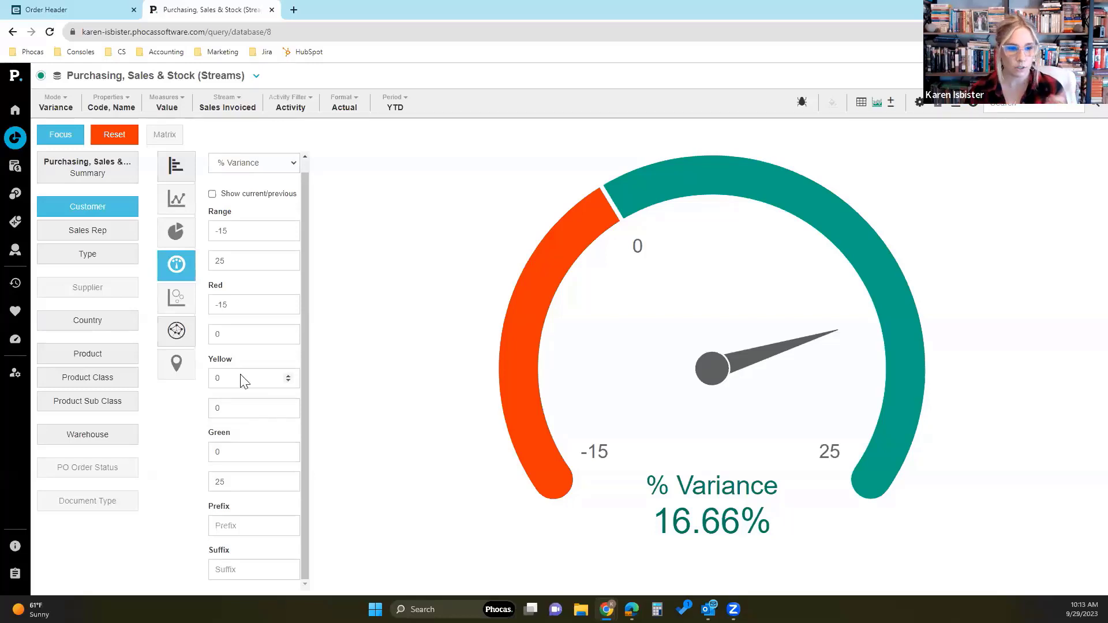
- End the gauge's red range at -5, end the yellow range at 10 and start the green range at 10
click(253, 301)
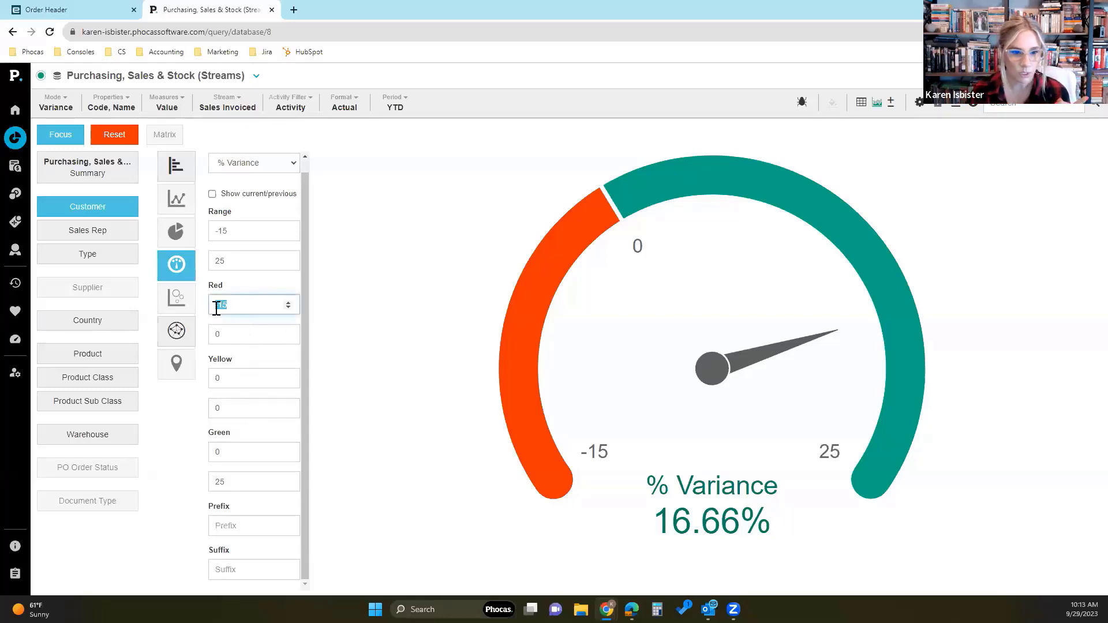
double_click(237, 334)
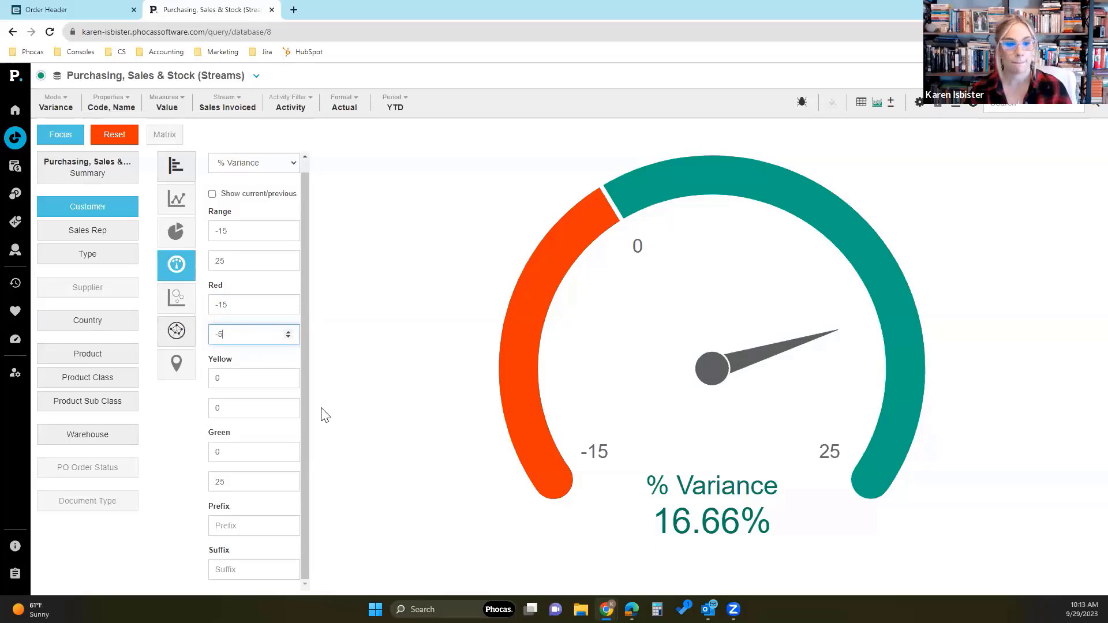
double_click(246, 381)
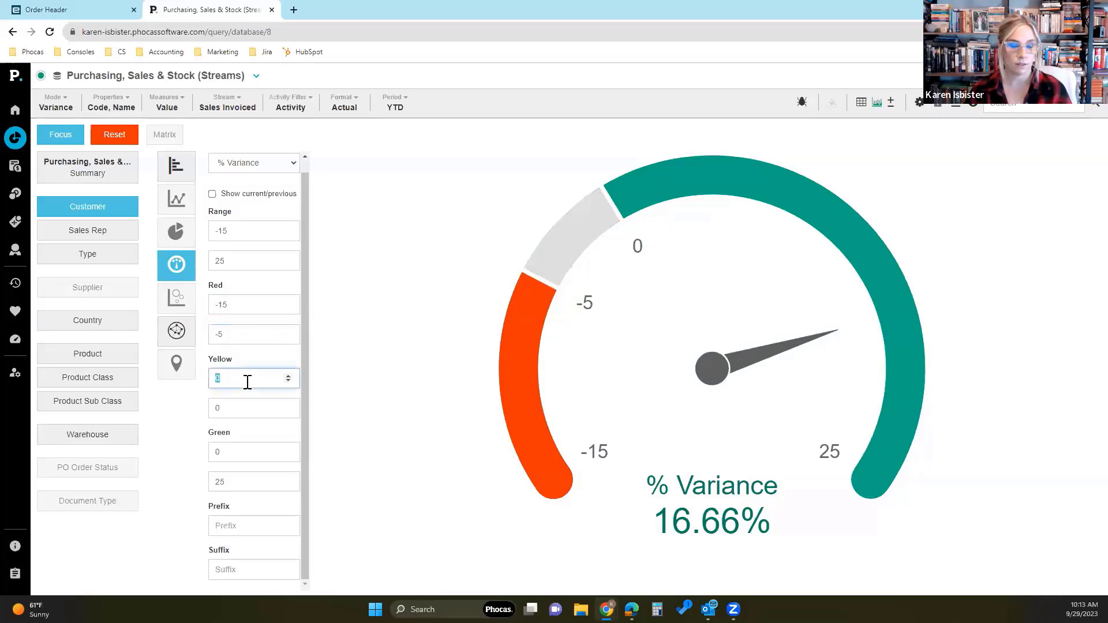
double_click(249, 408)
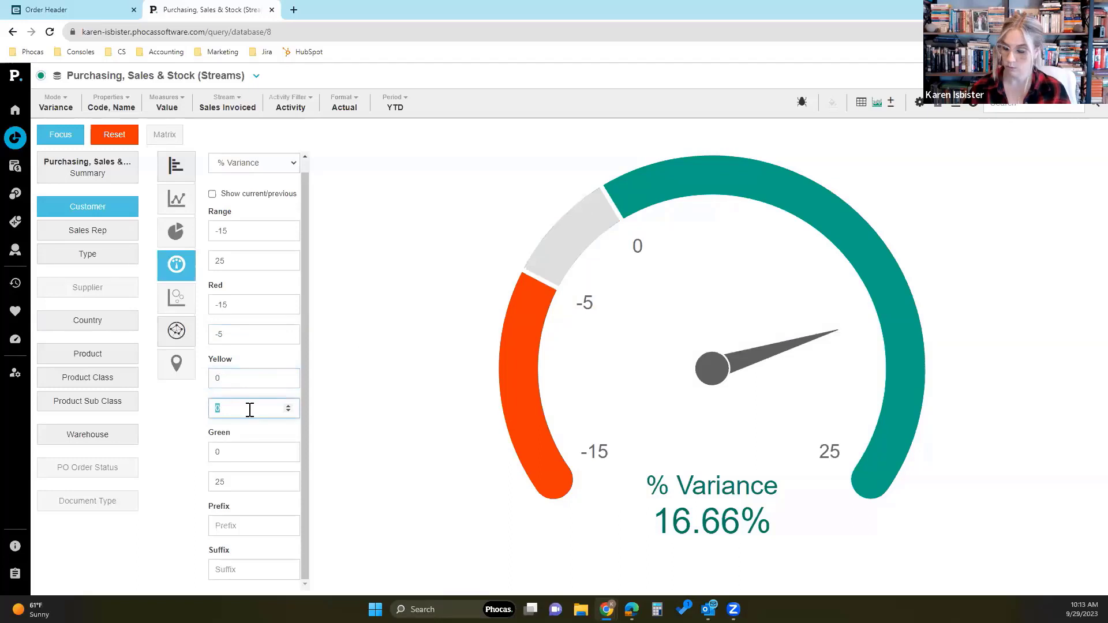
double_click(249, 450)
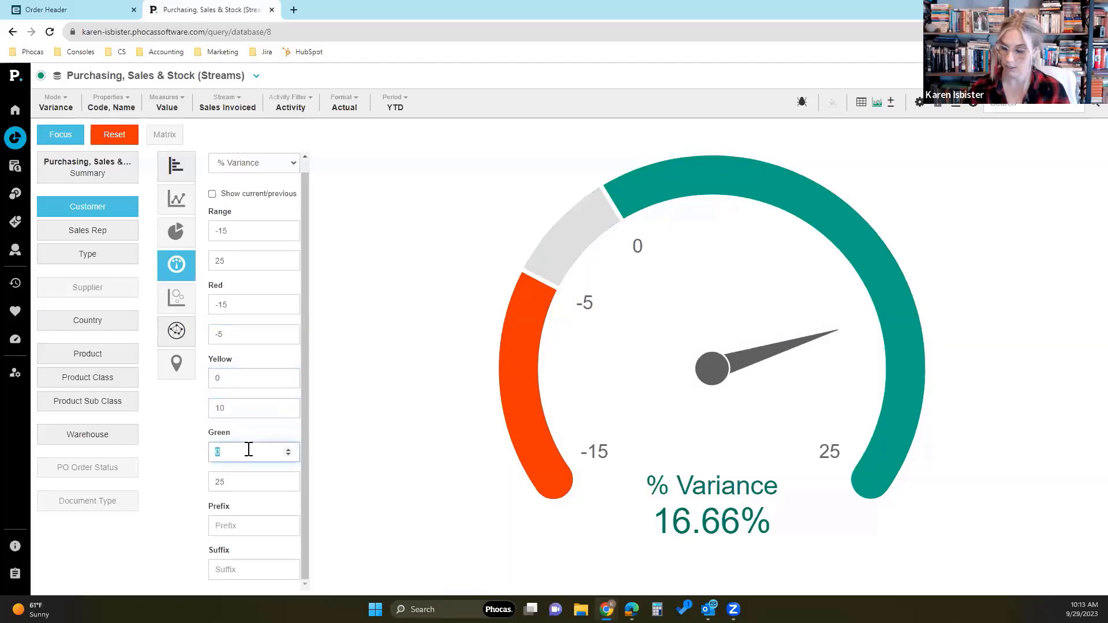
click(346, 447)
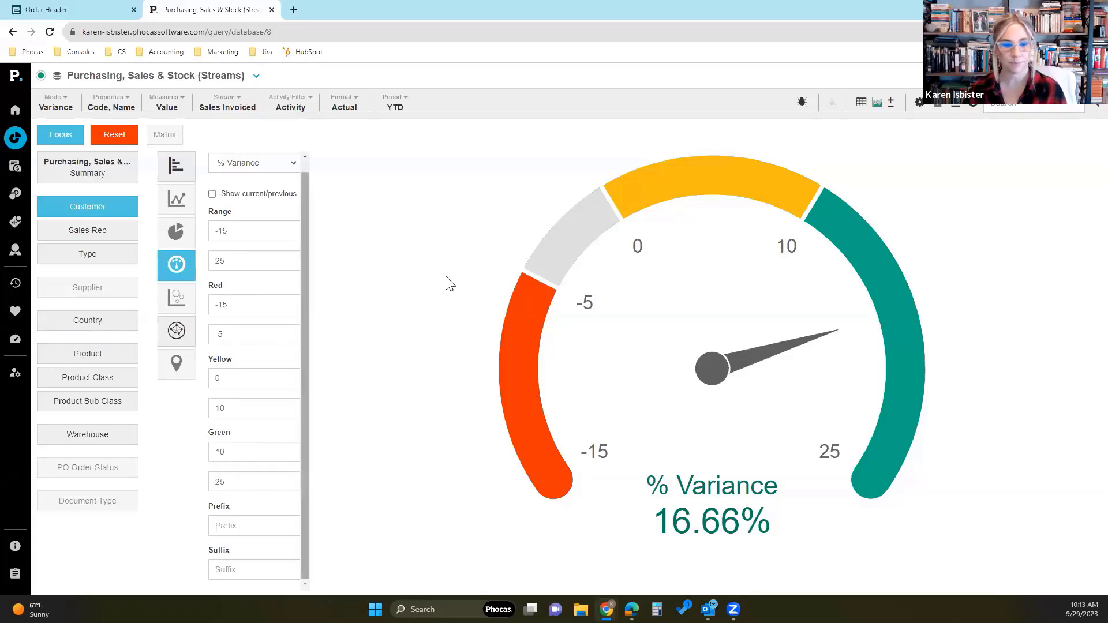
- Reset the query to clear the gauge setup and display the Customer data as a chart
click(111, 135)
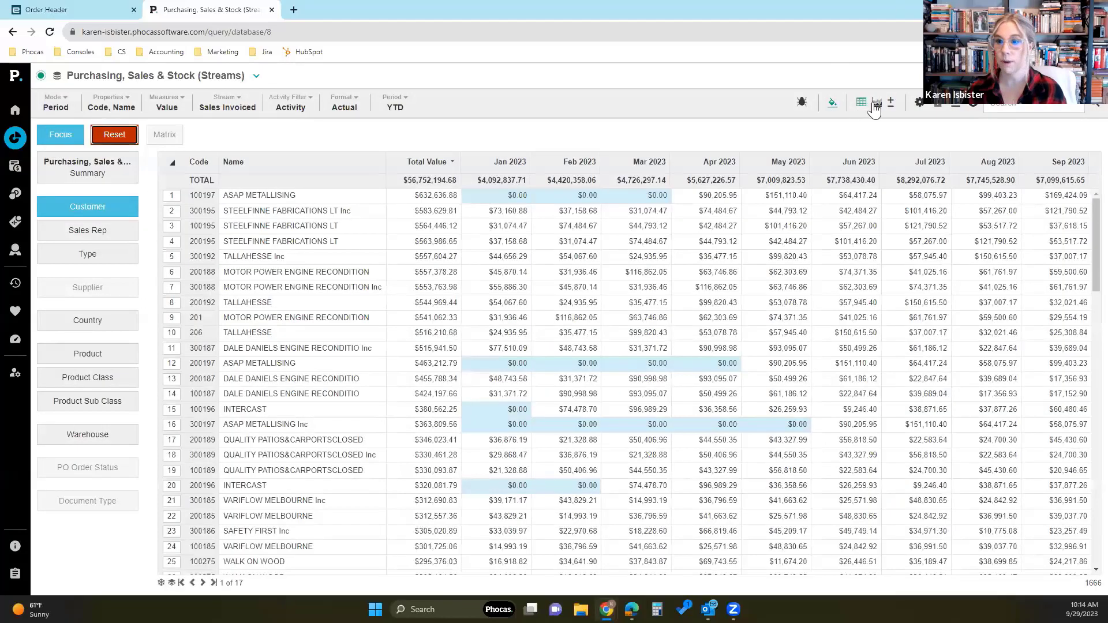
click(877, 102)
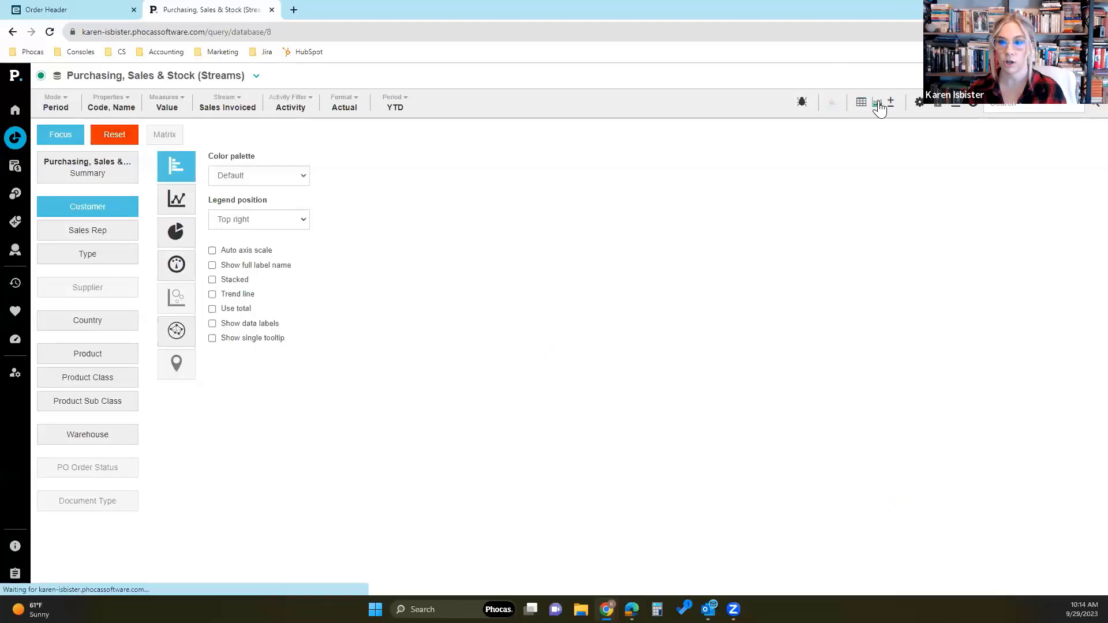
- Look at the Order Header data, return to Purchasing, Sales & Stock (Streams), and view the Product chart before going back to Customer
click(68, 7)
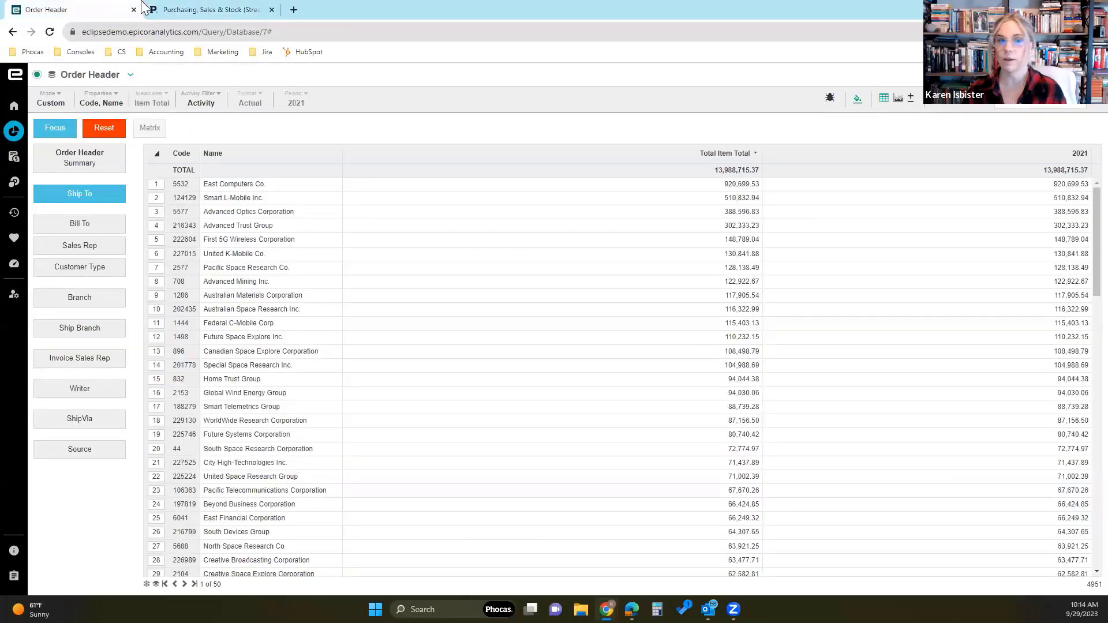
click(210, 9)
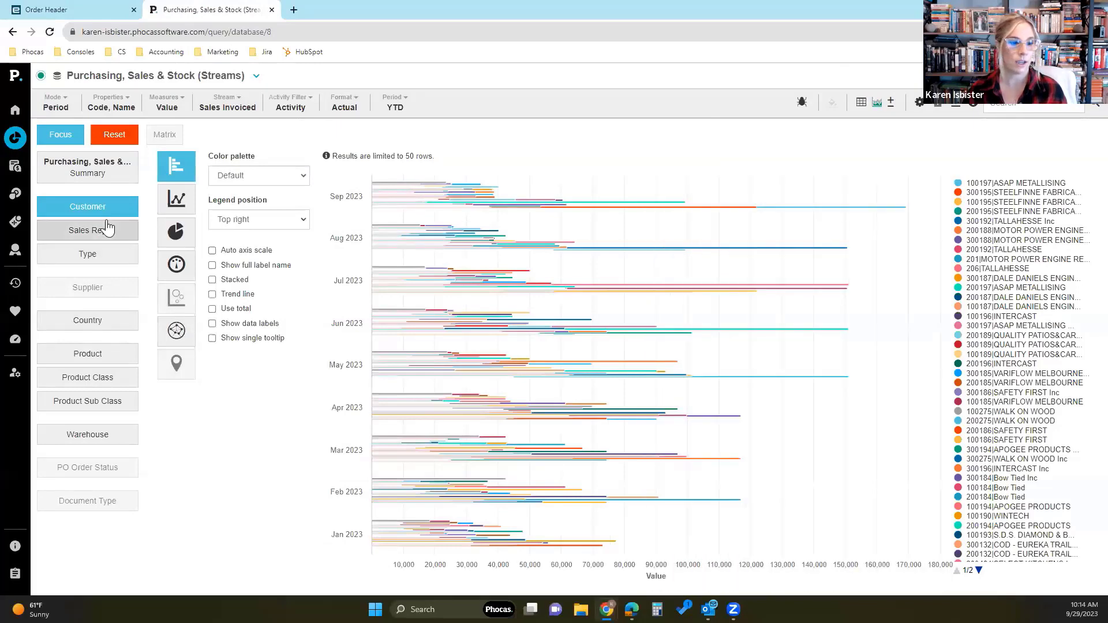
click(113, 354)
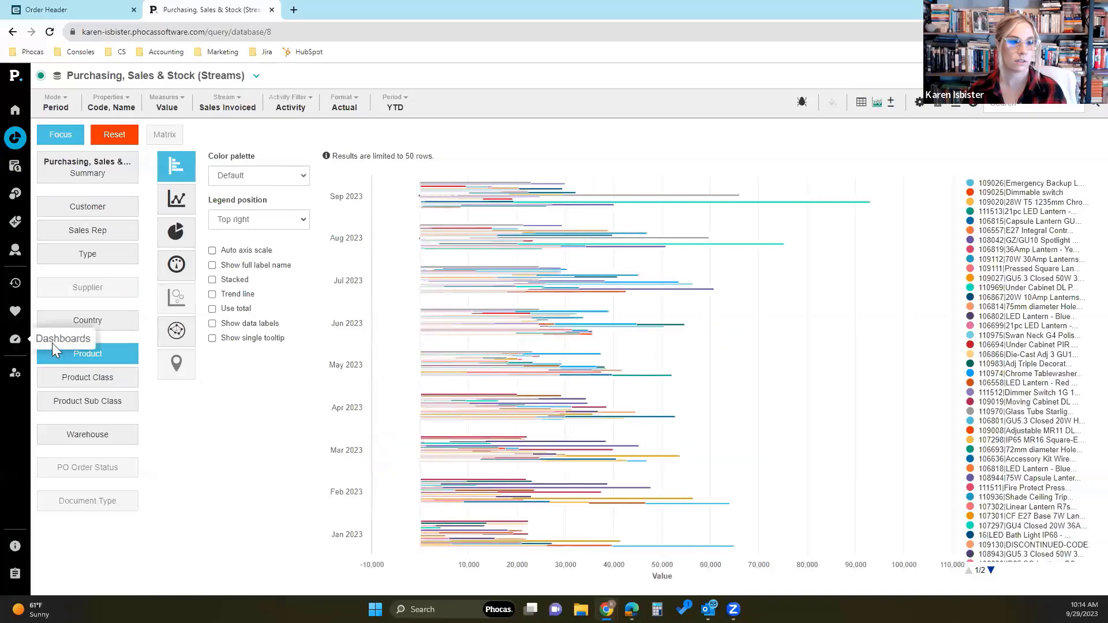
click(93, 207)
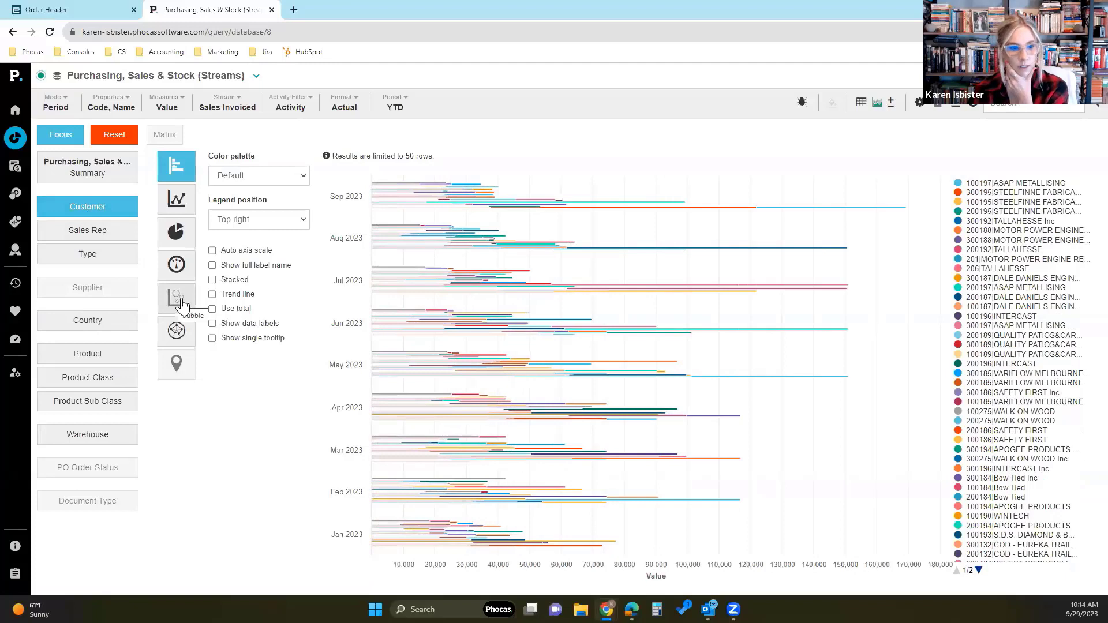
- Add the Cost and Profit measures alongside Value and display the Customer data as a bubble chart
click(167, 104)
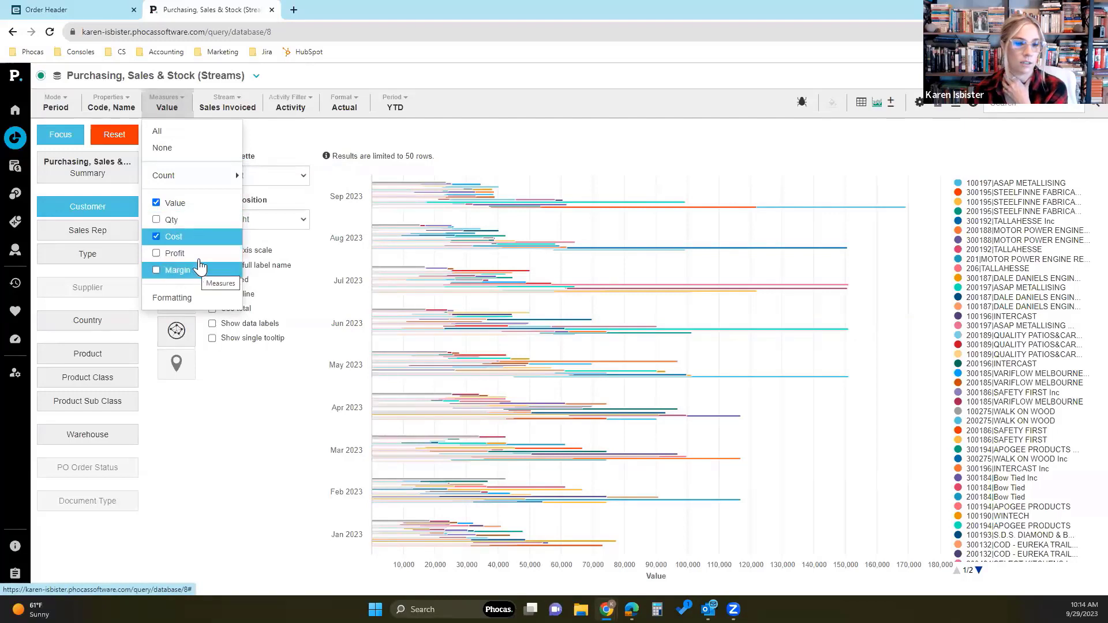
click(175, 253)
click(224, 411)
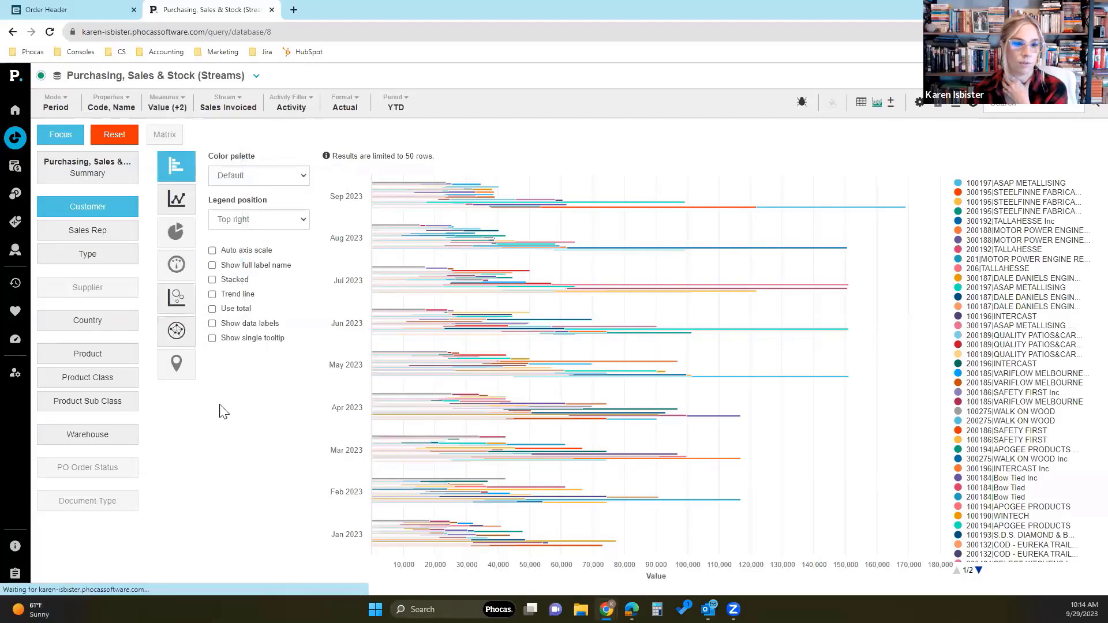
click(176, 297)
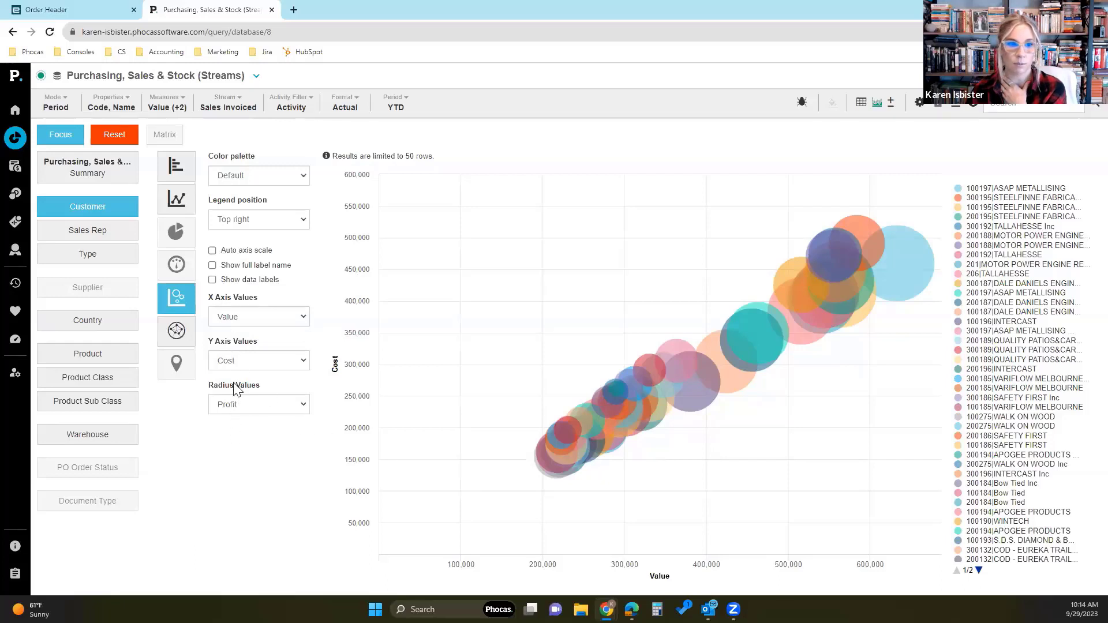
- Set the bubble chart's radius values to Value and its X axis values to Profit
mouse_move(918, 273)
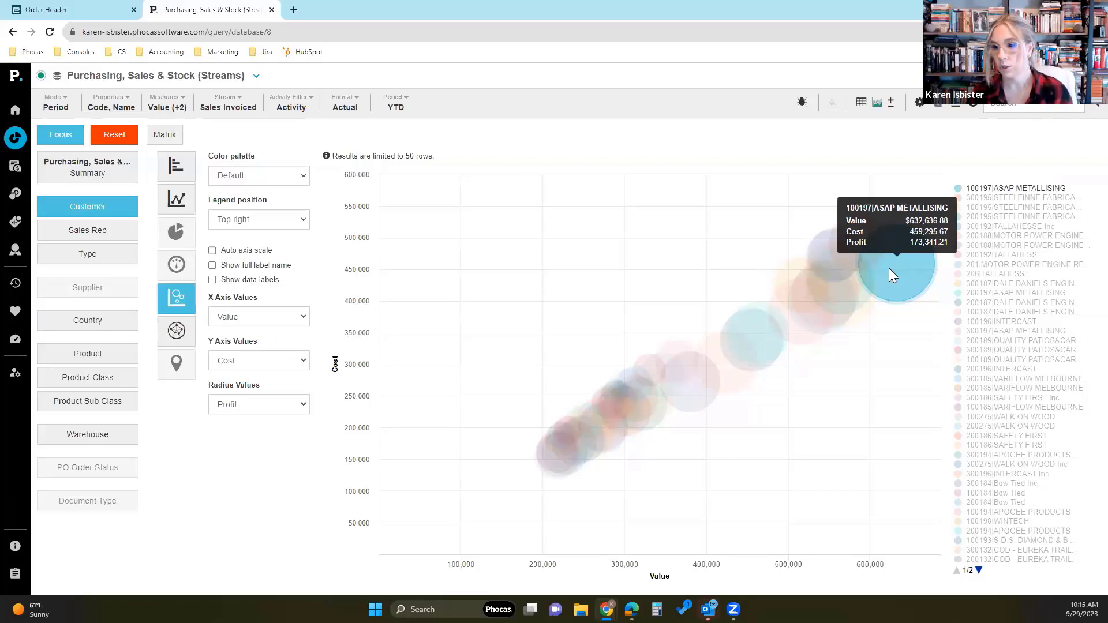
click(272, 411)
click(269, 419)
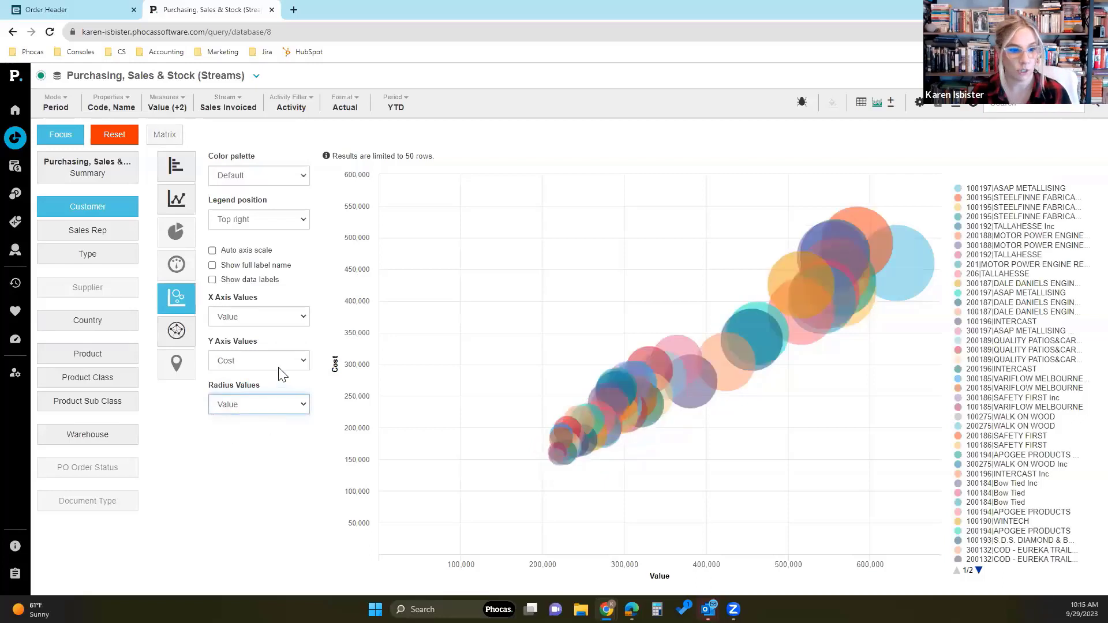
click(288, 317)
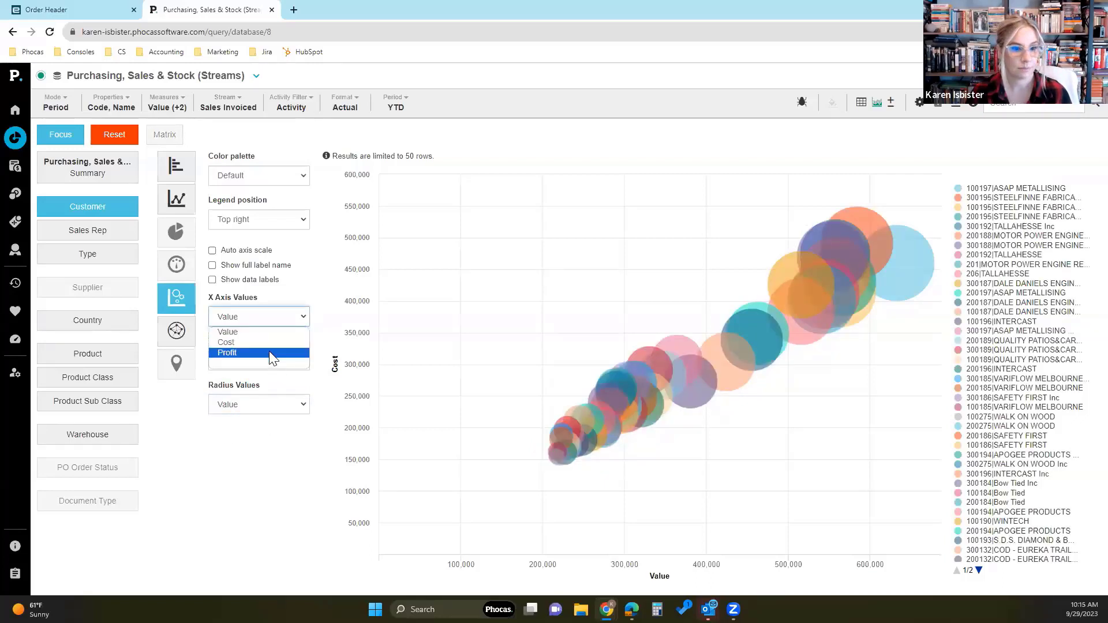
click(268, 351)
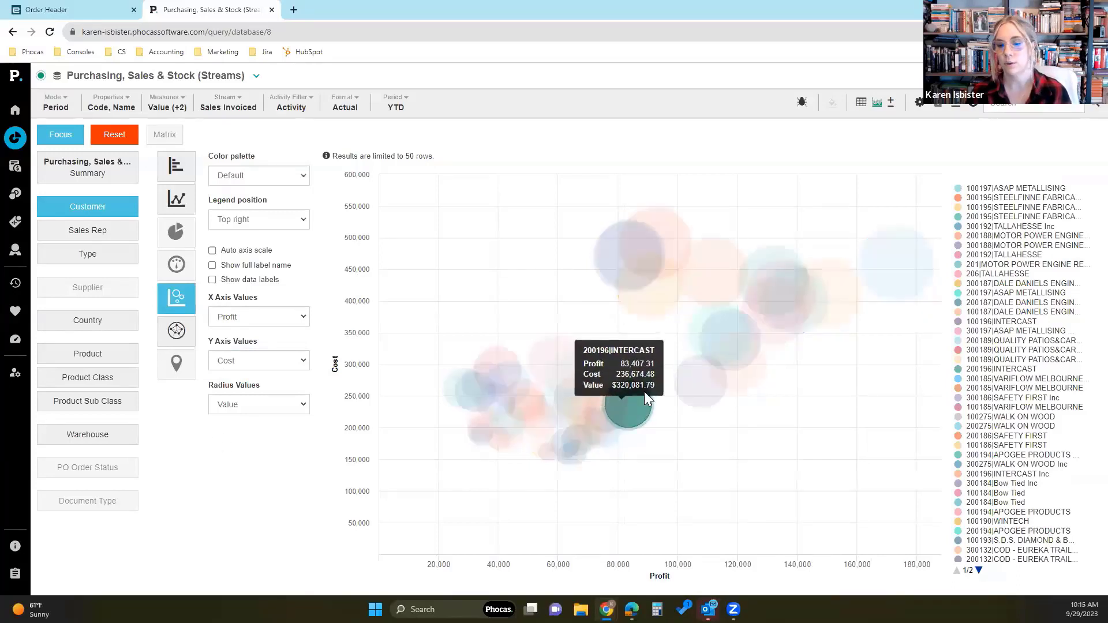
- Inspect the profit, cost and value of individual customer bubbles and review which measures are selected
mouse_move(502, 441)
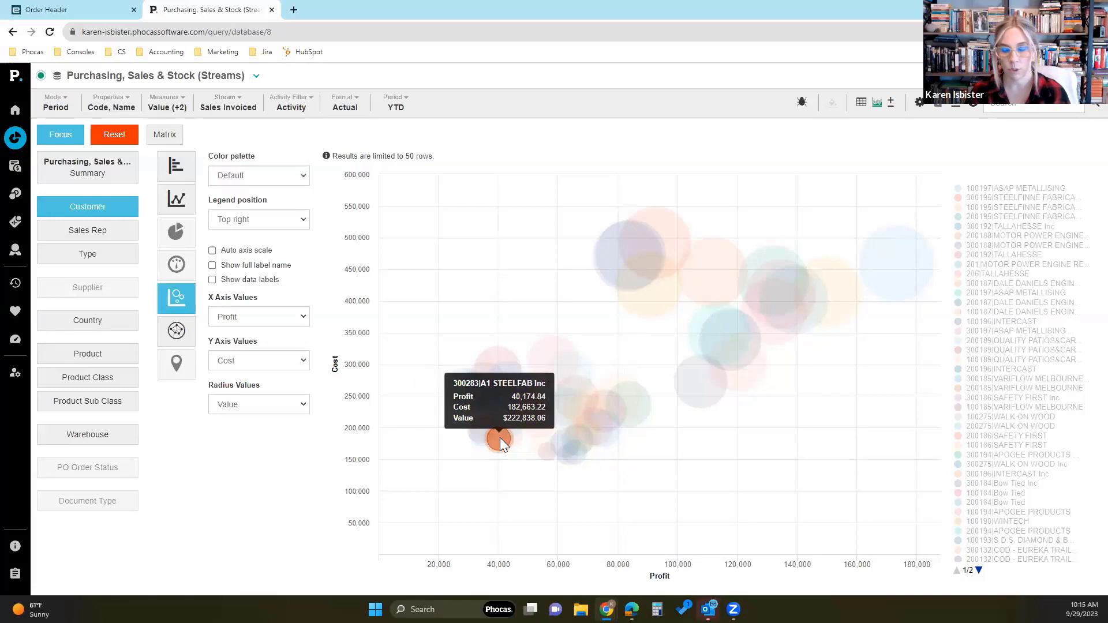
mouse_move(737, 345)
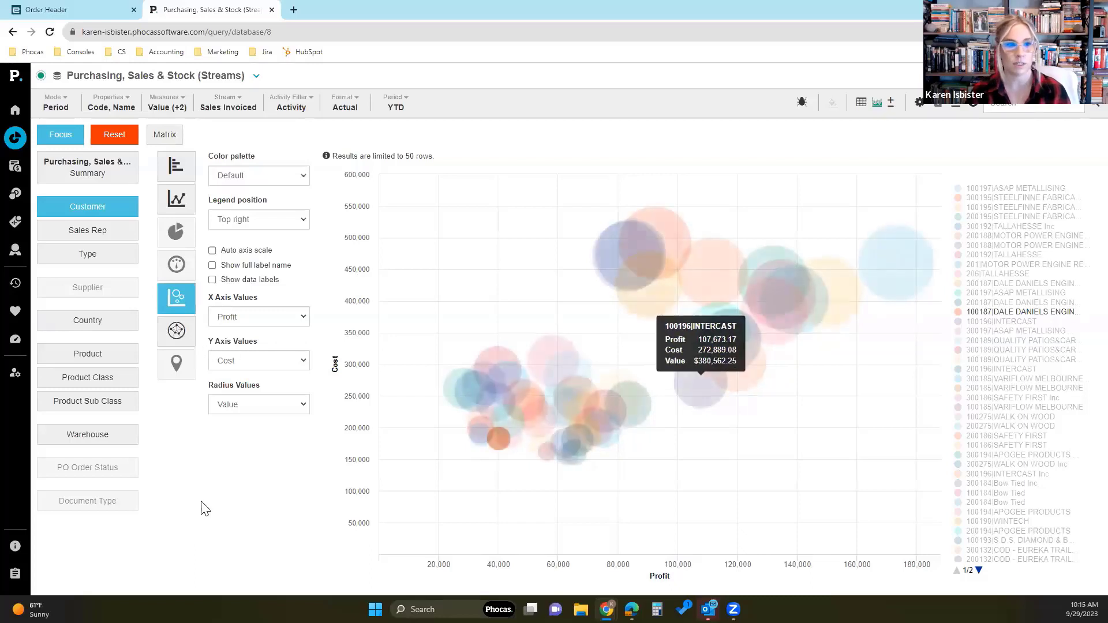
click(165, 104)
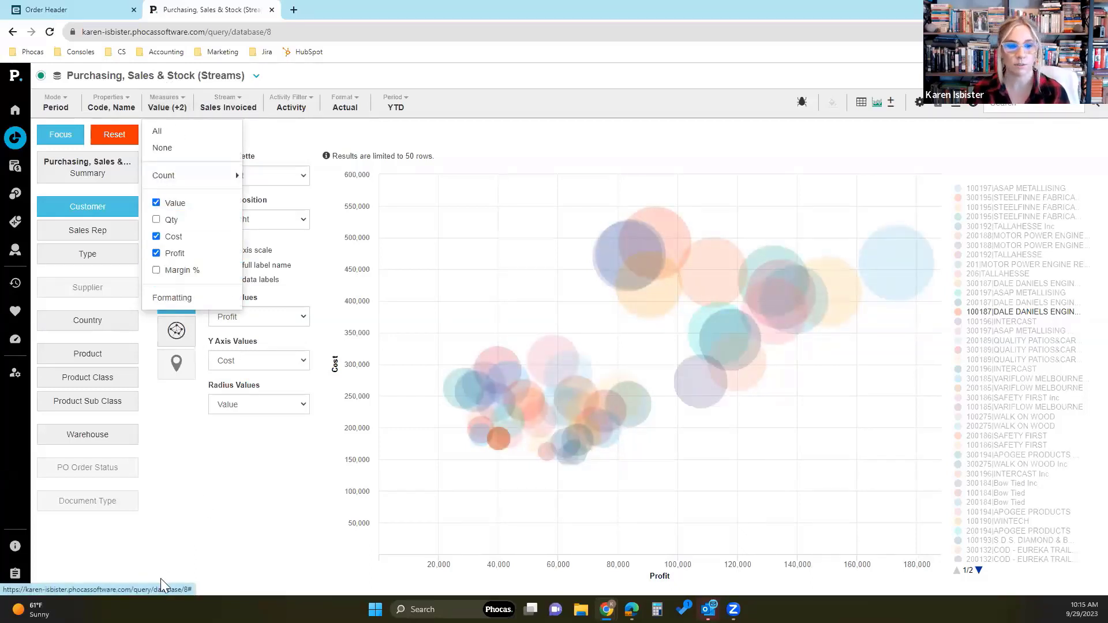
click(217, 515)
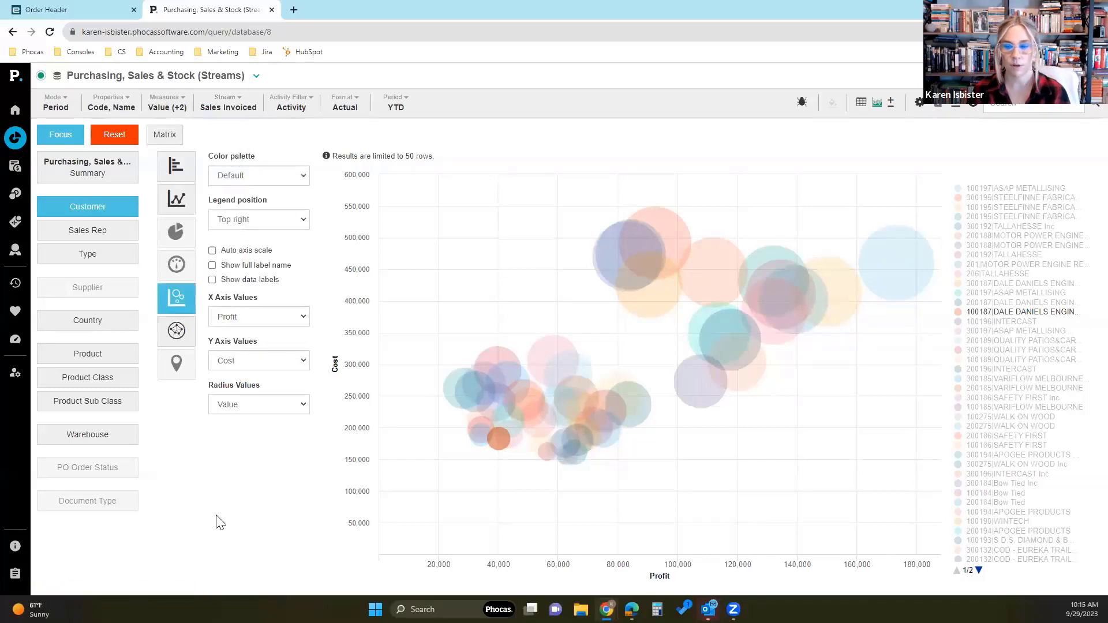